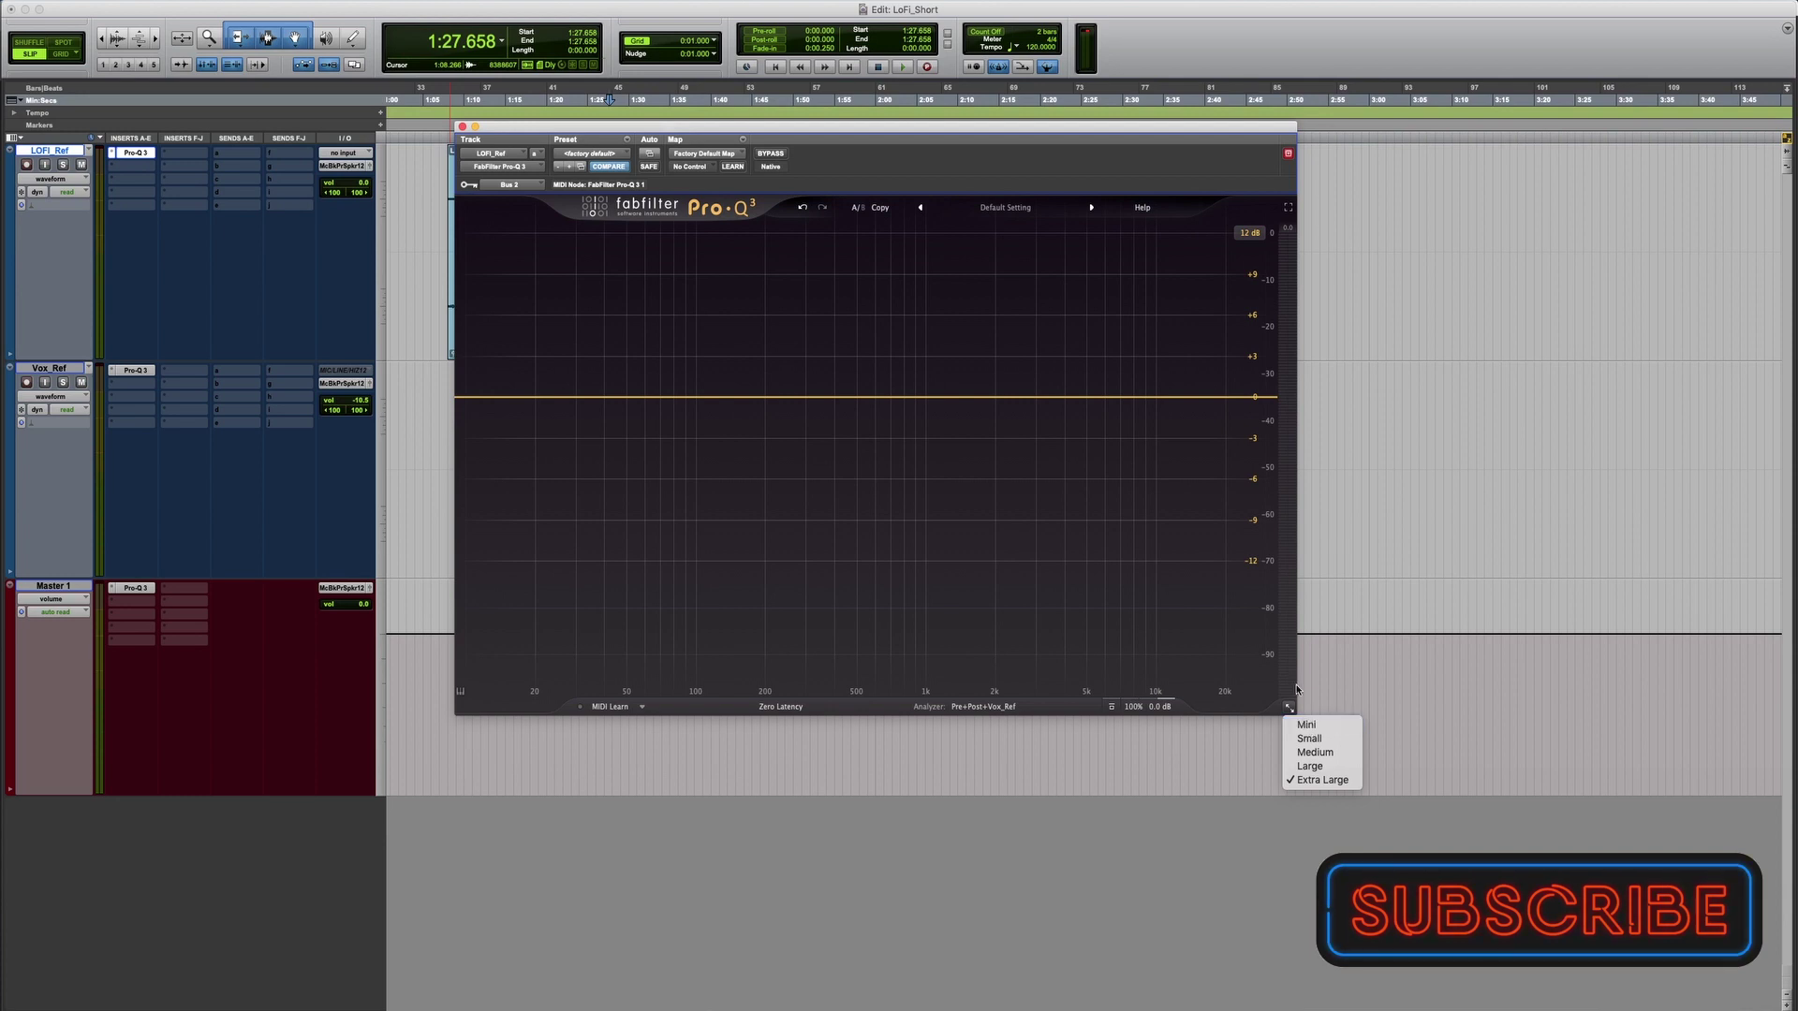
- Preview the Pro-Q 3 interface in full-screen mode and return it to its normal window size
click(1234, 586)
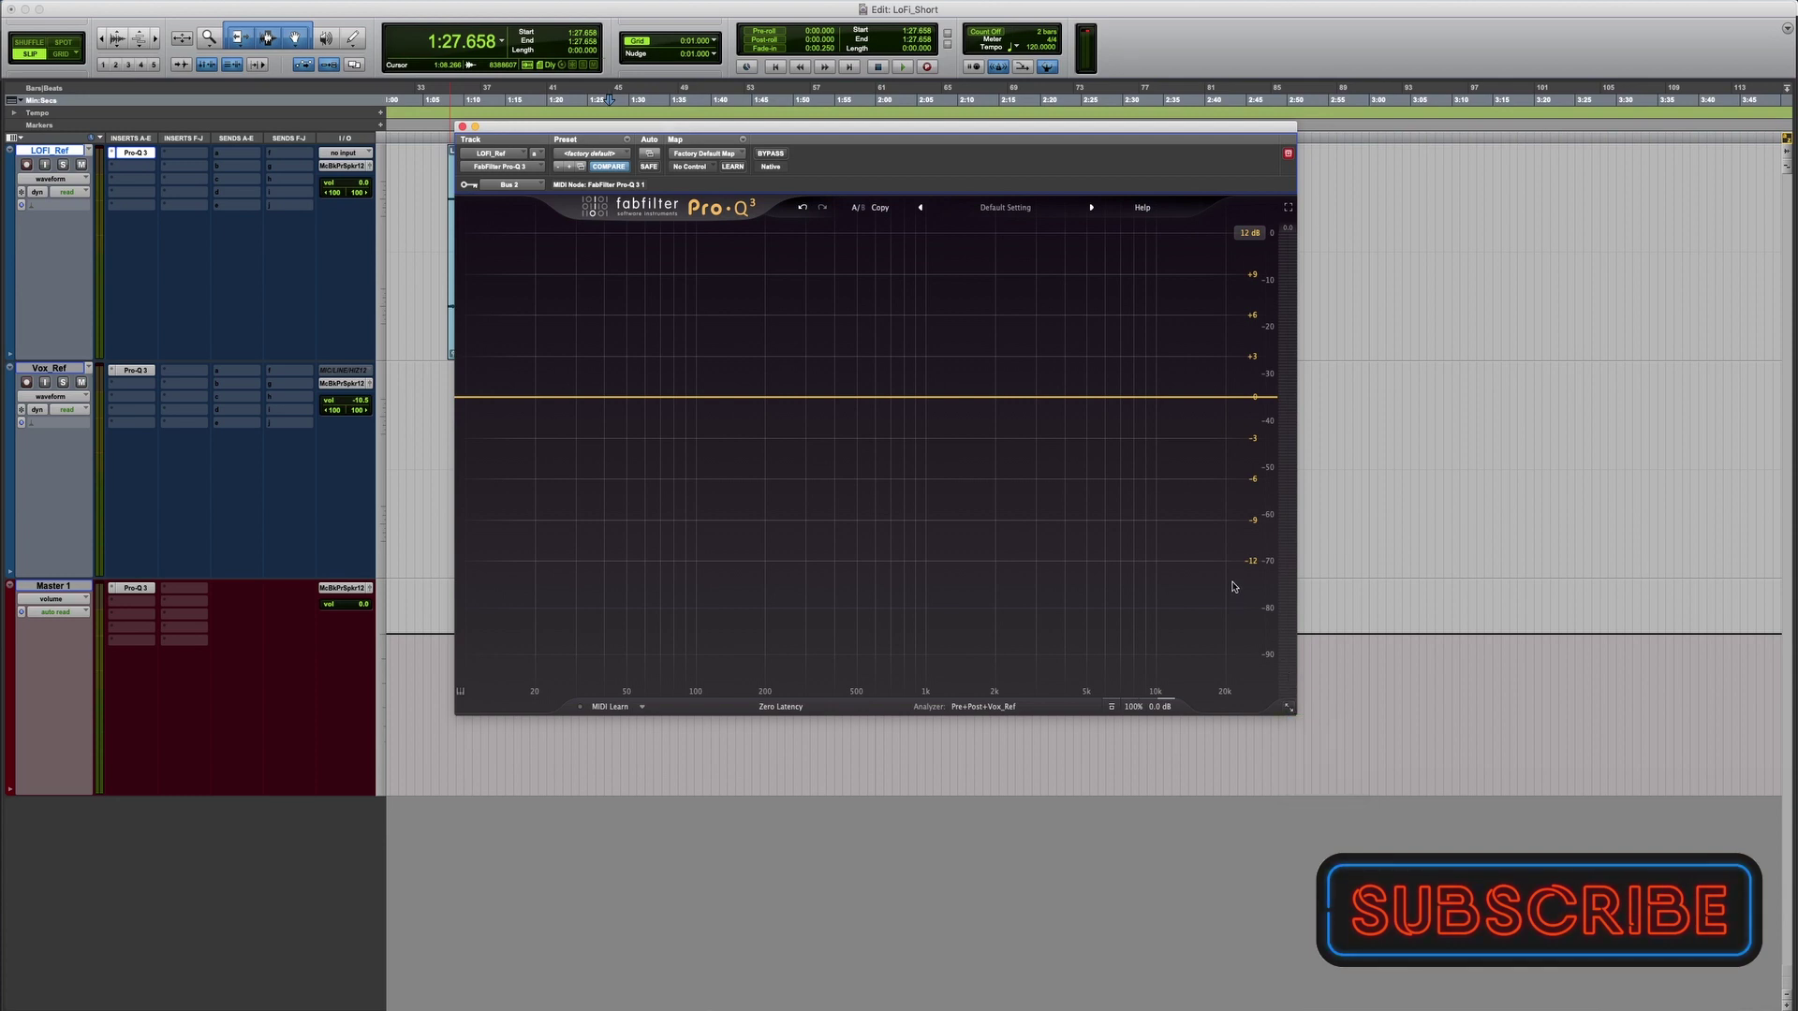
click(1289, 209)
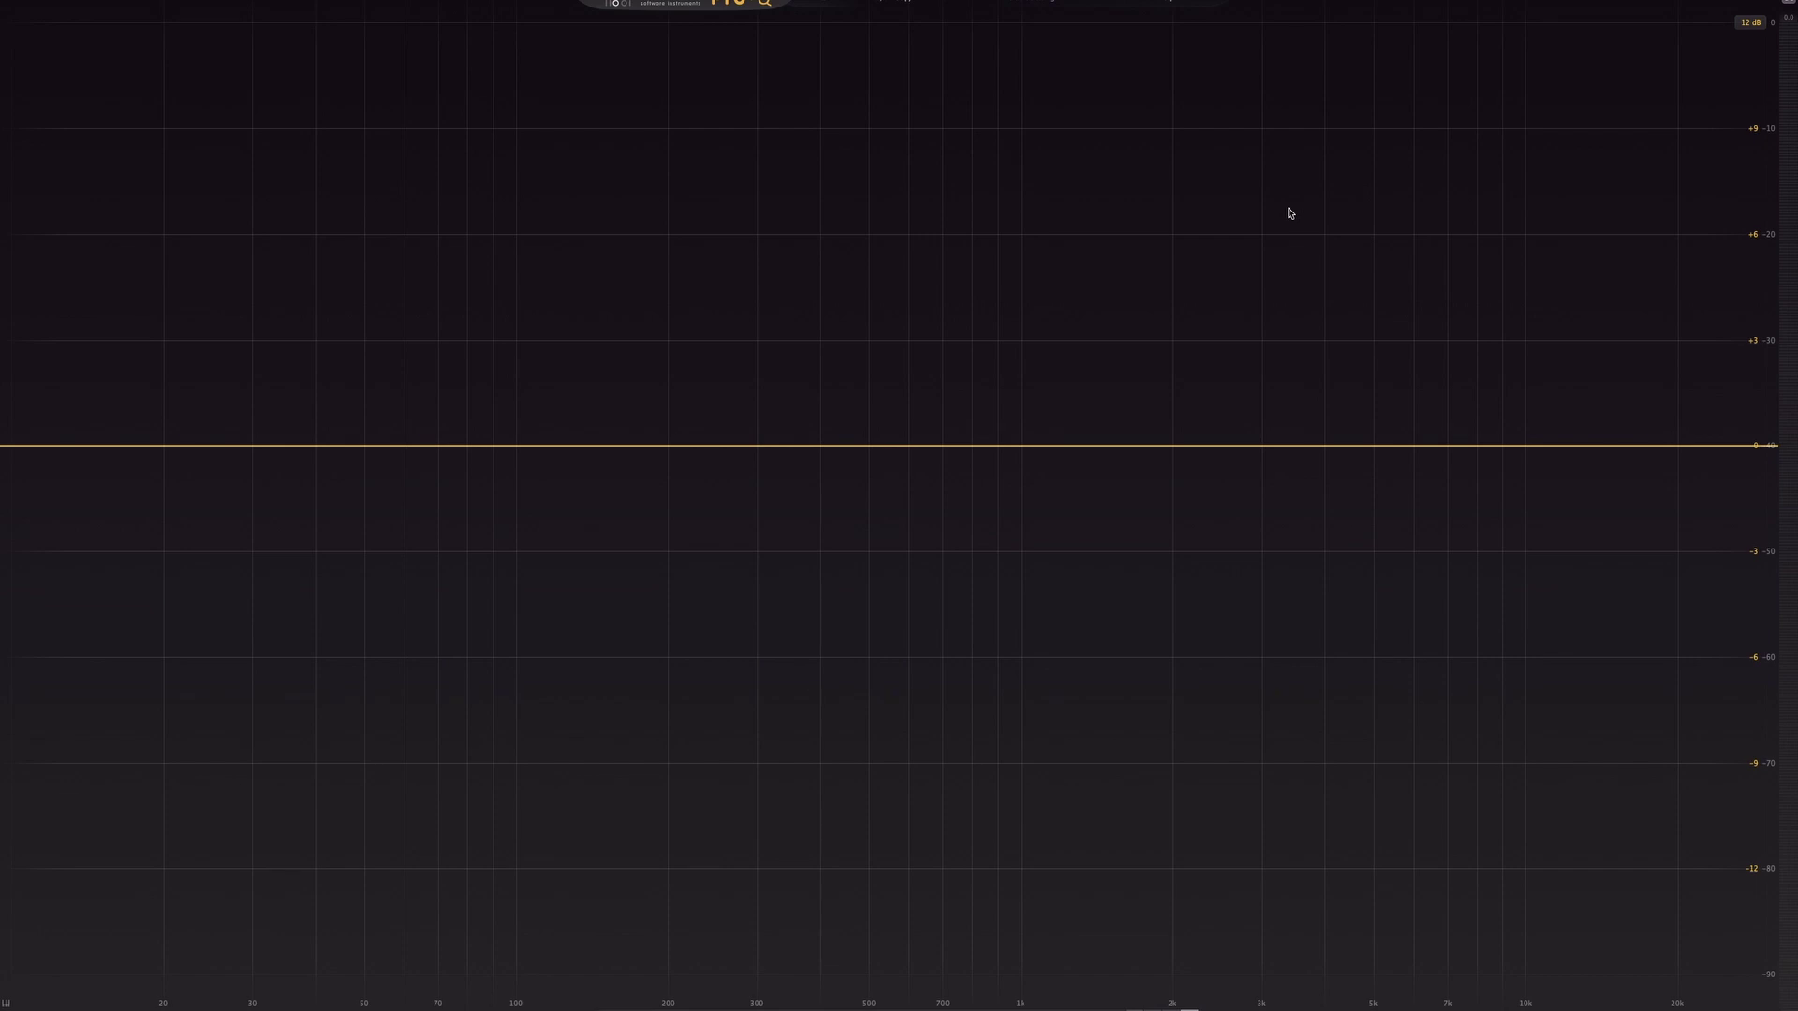
key(Escape)
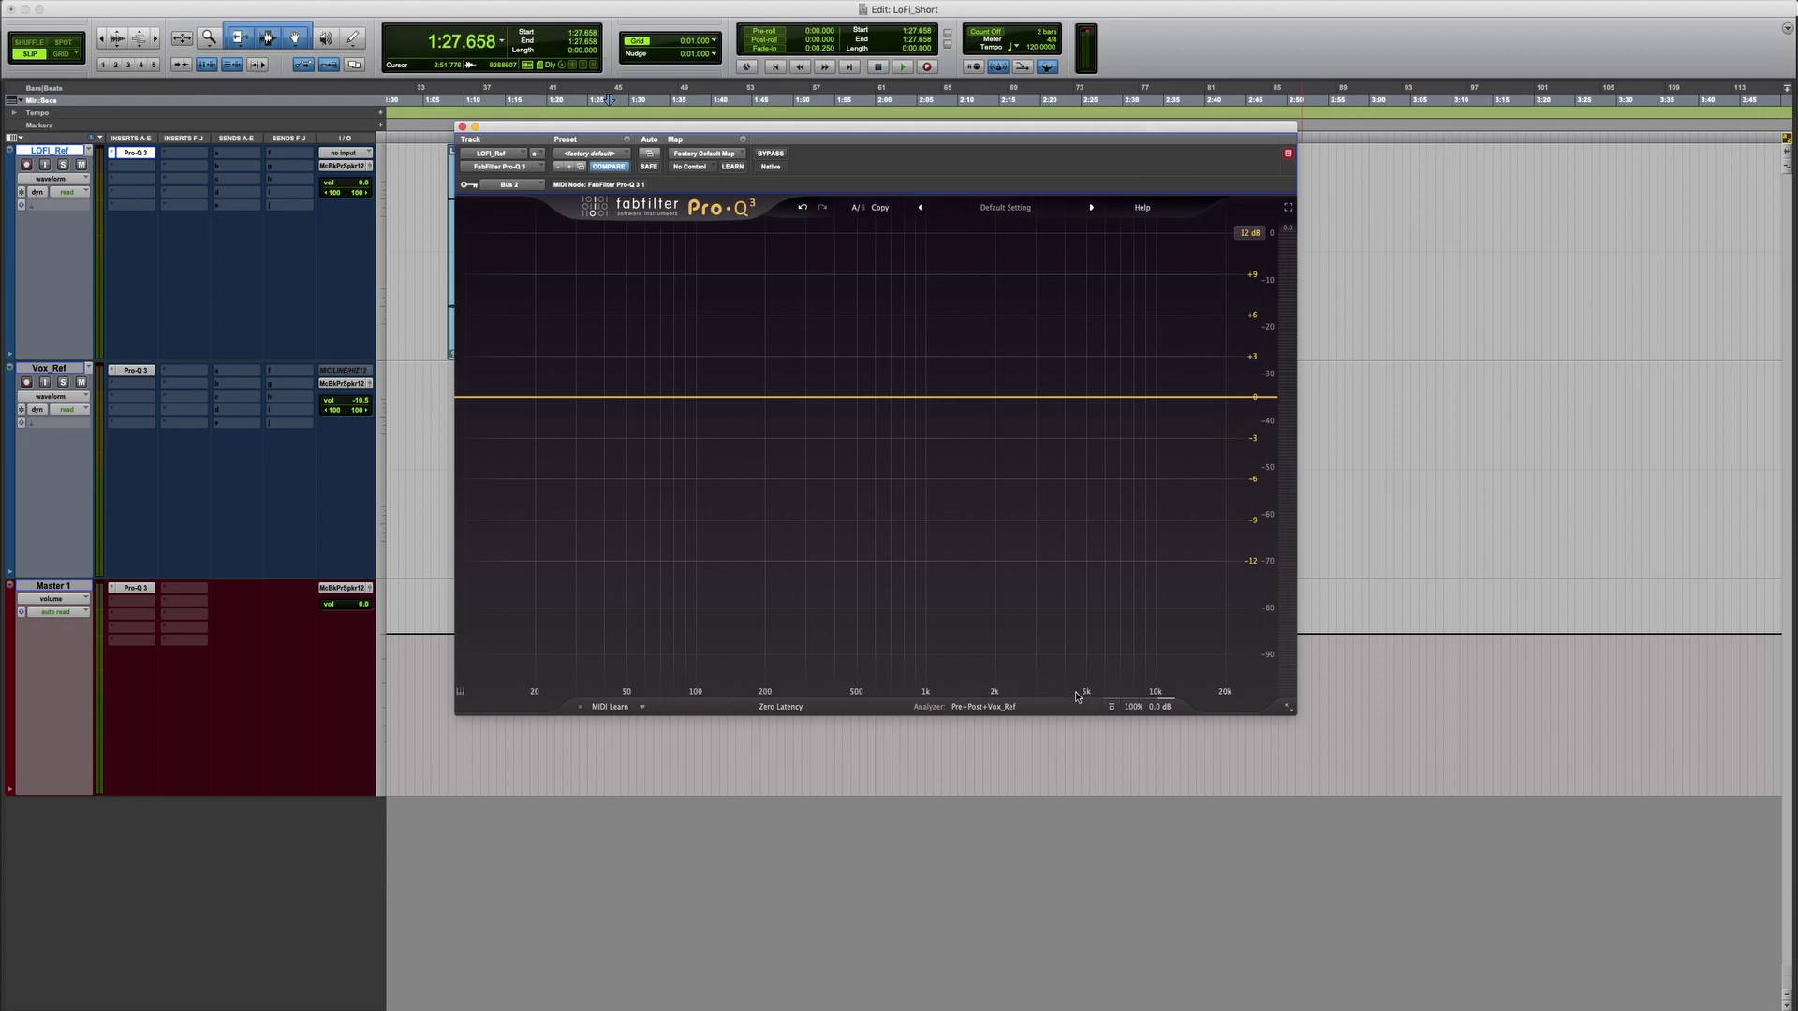
- Zoom the EQ display's frequency scale in around 4 kHz and back out to the full range
drag(1086, 697, 1063, 590)
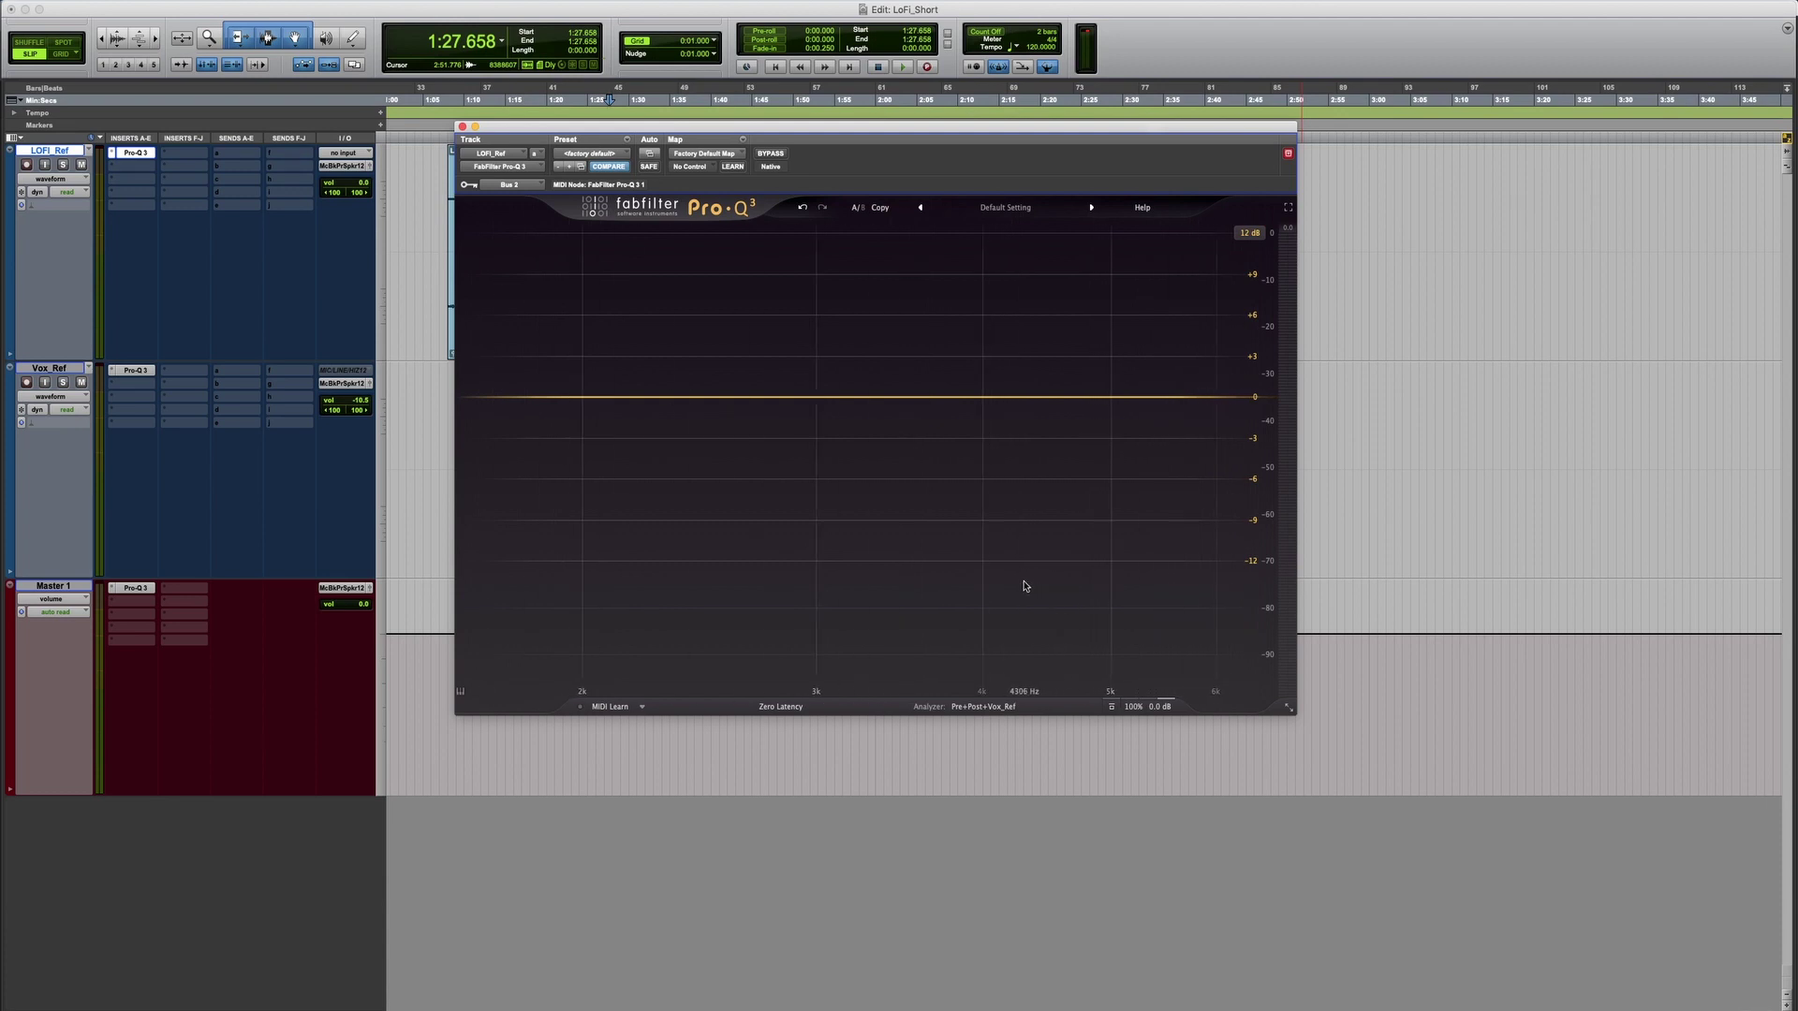
mouse_move(1030, 695)
mouse_down()
mouse_move(1024, 747)
mouse_move(1023, 668)
mouse_up()
drag(1040, 693, 1036, 891)
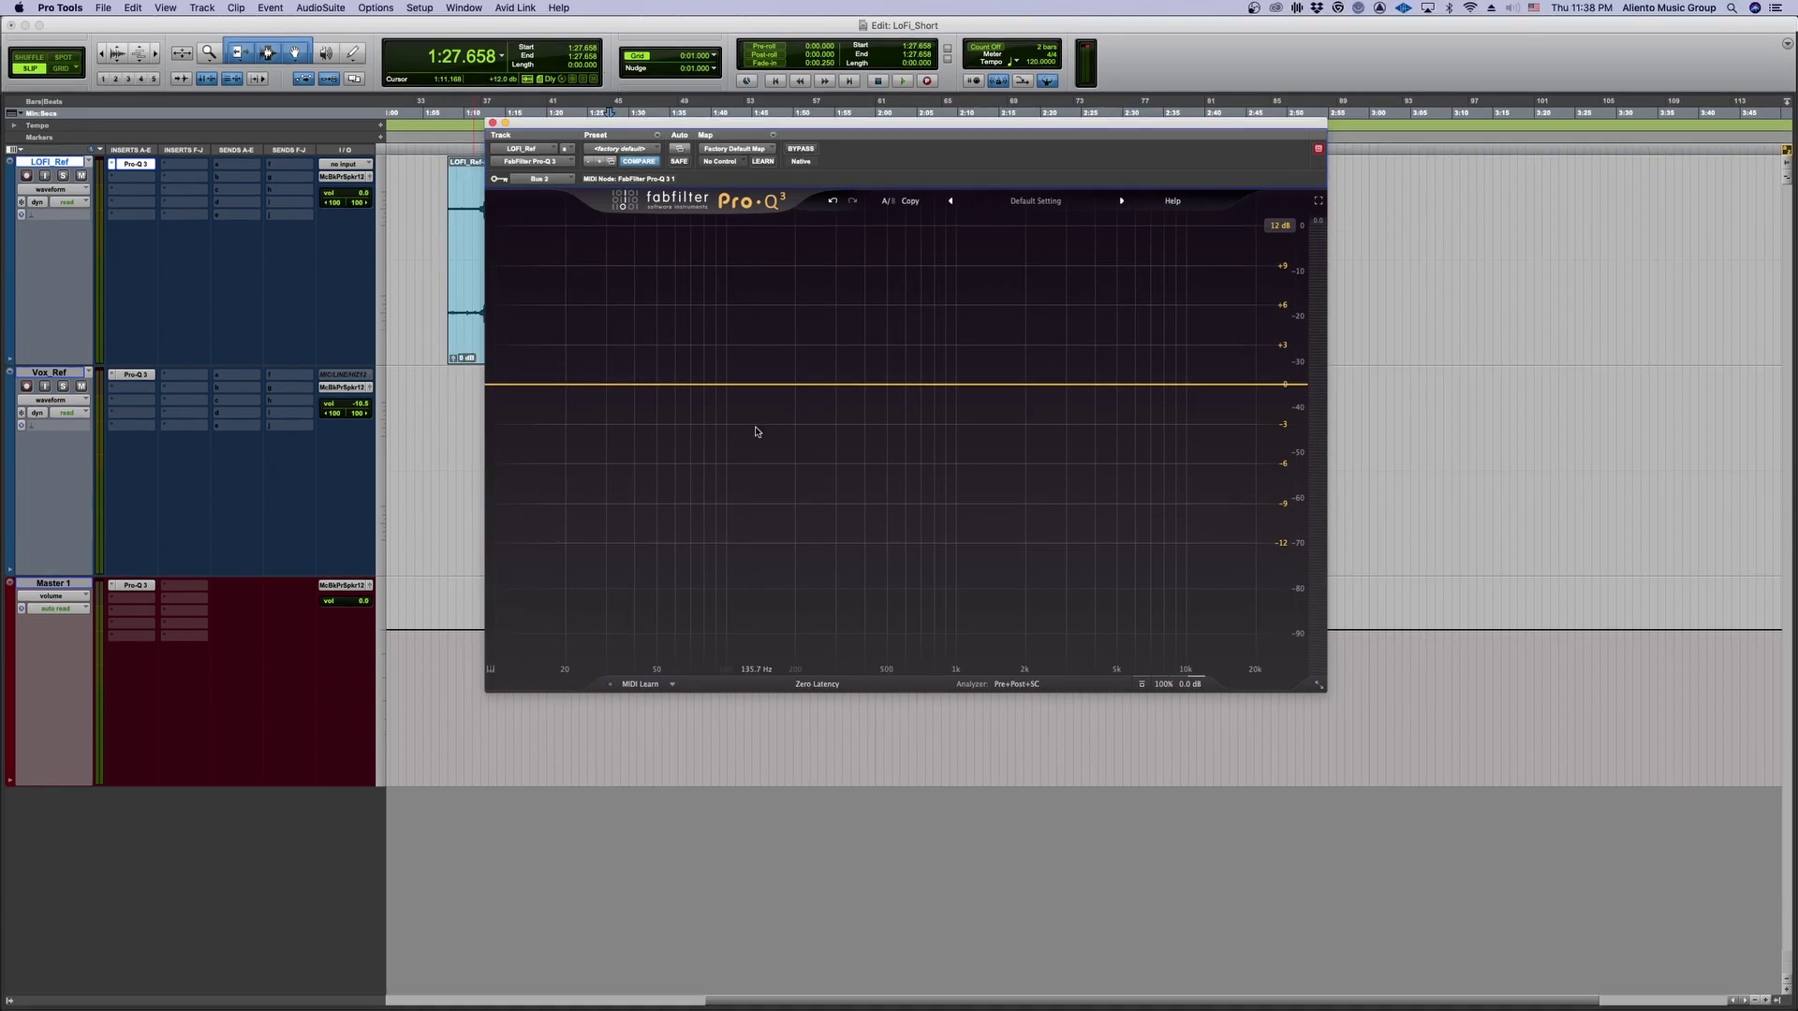
- Set the external spectrum of the LOFI_Ref EQ's analyzer to Vox_Ref
click(1027, 685)
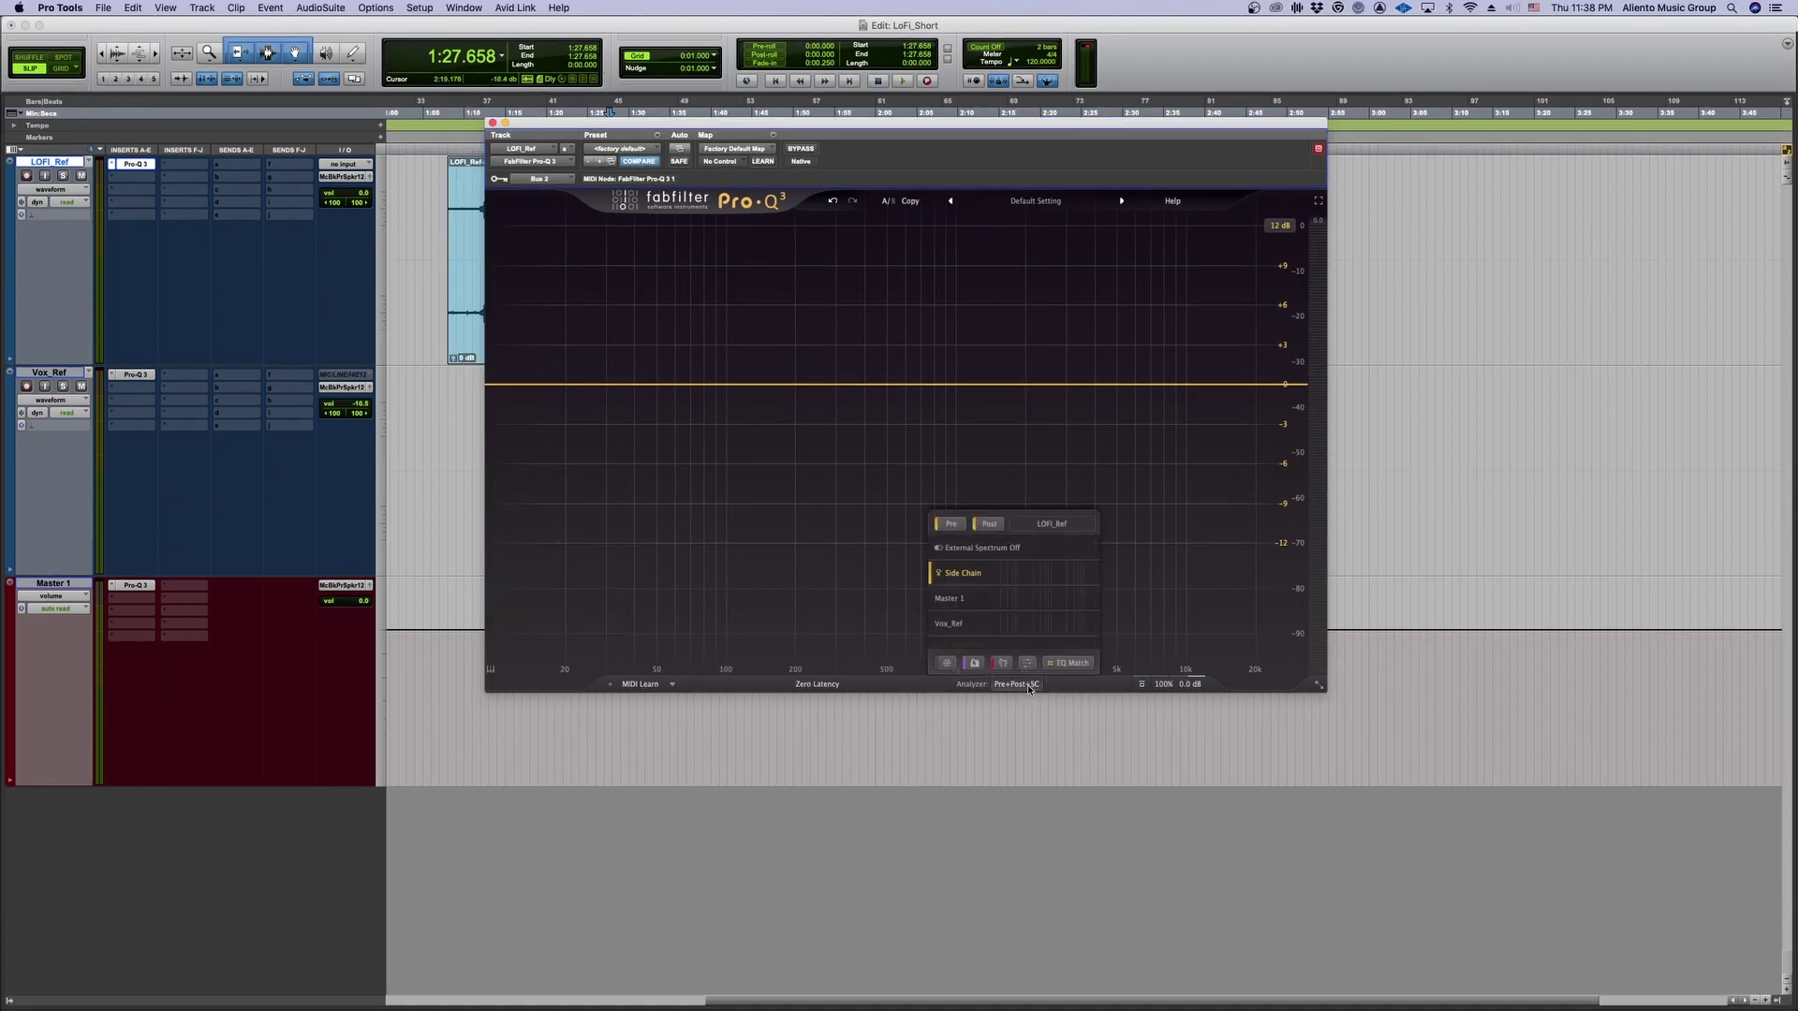
click(641, 573)
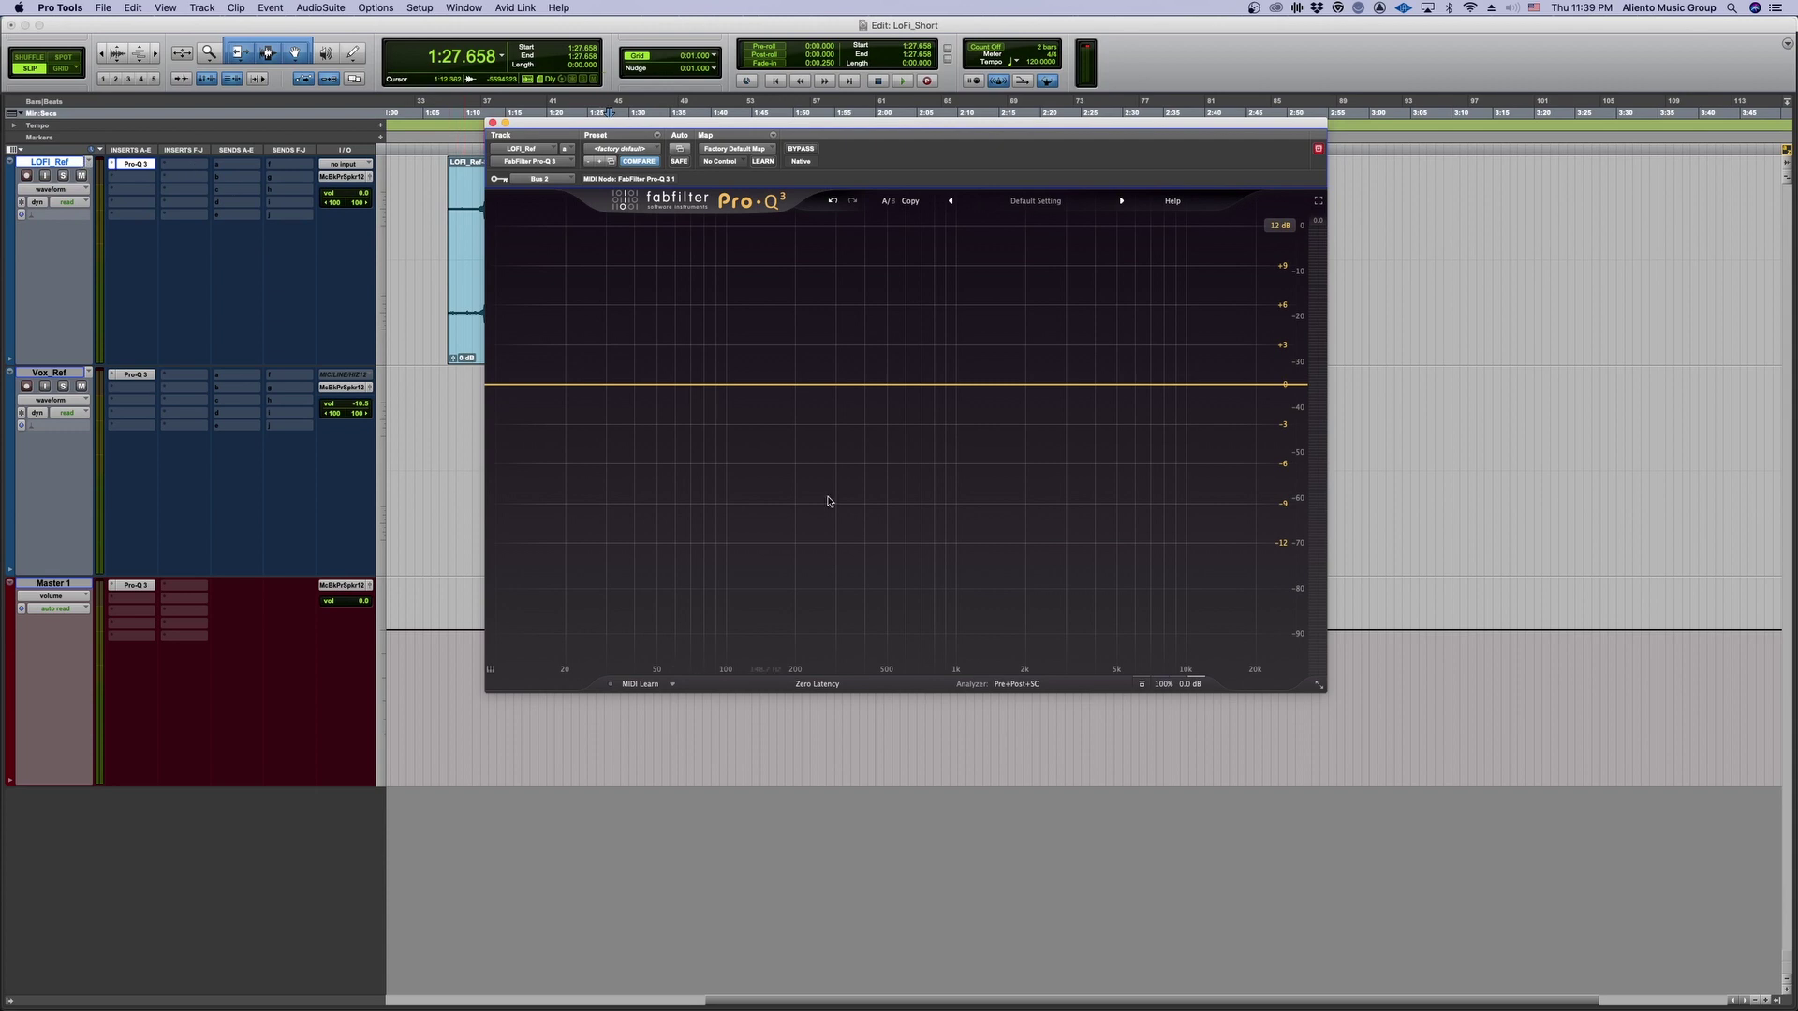
click(1012, 685)
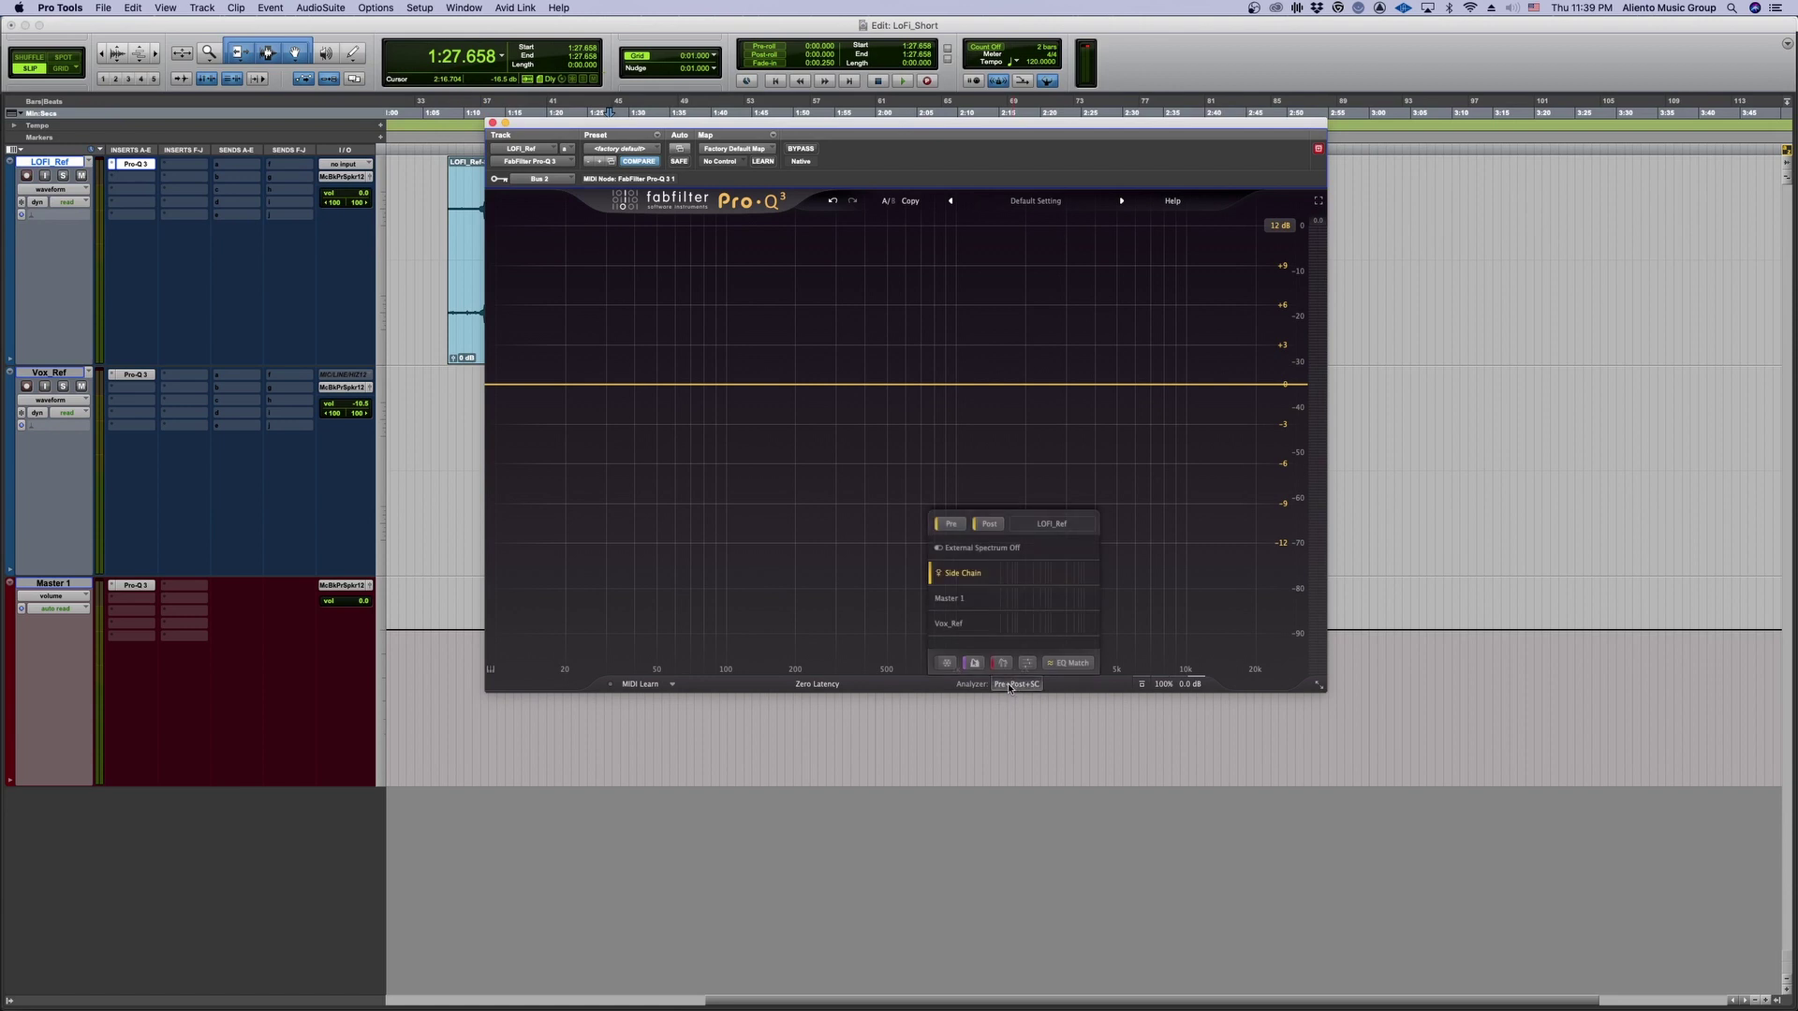
mouse_move(987, 628)
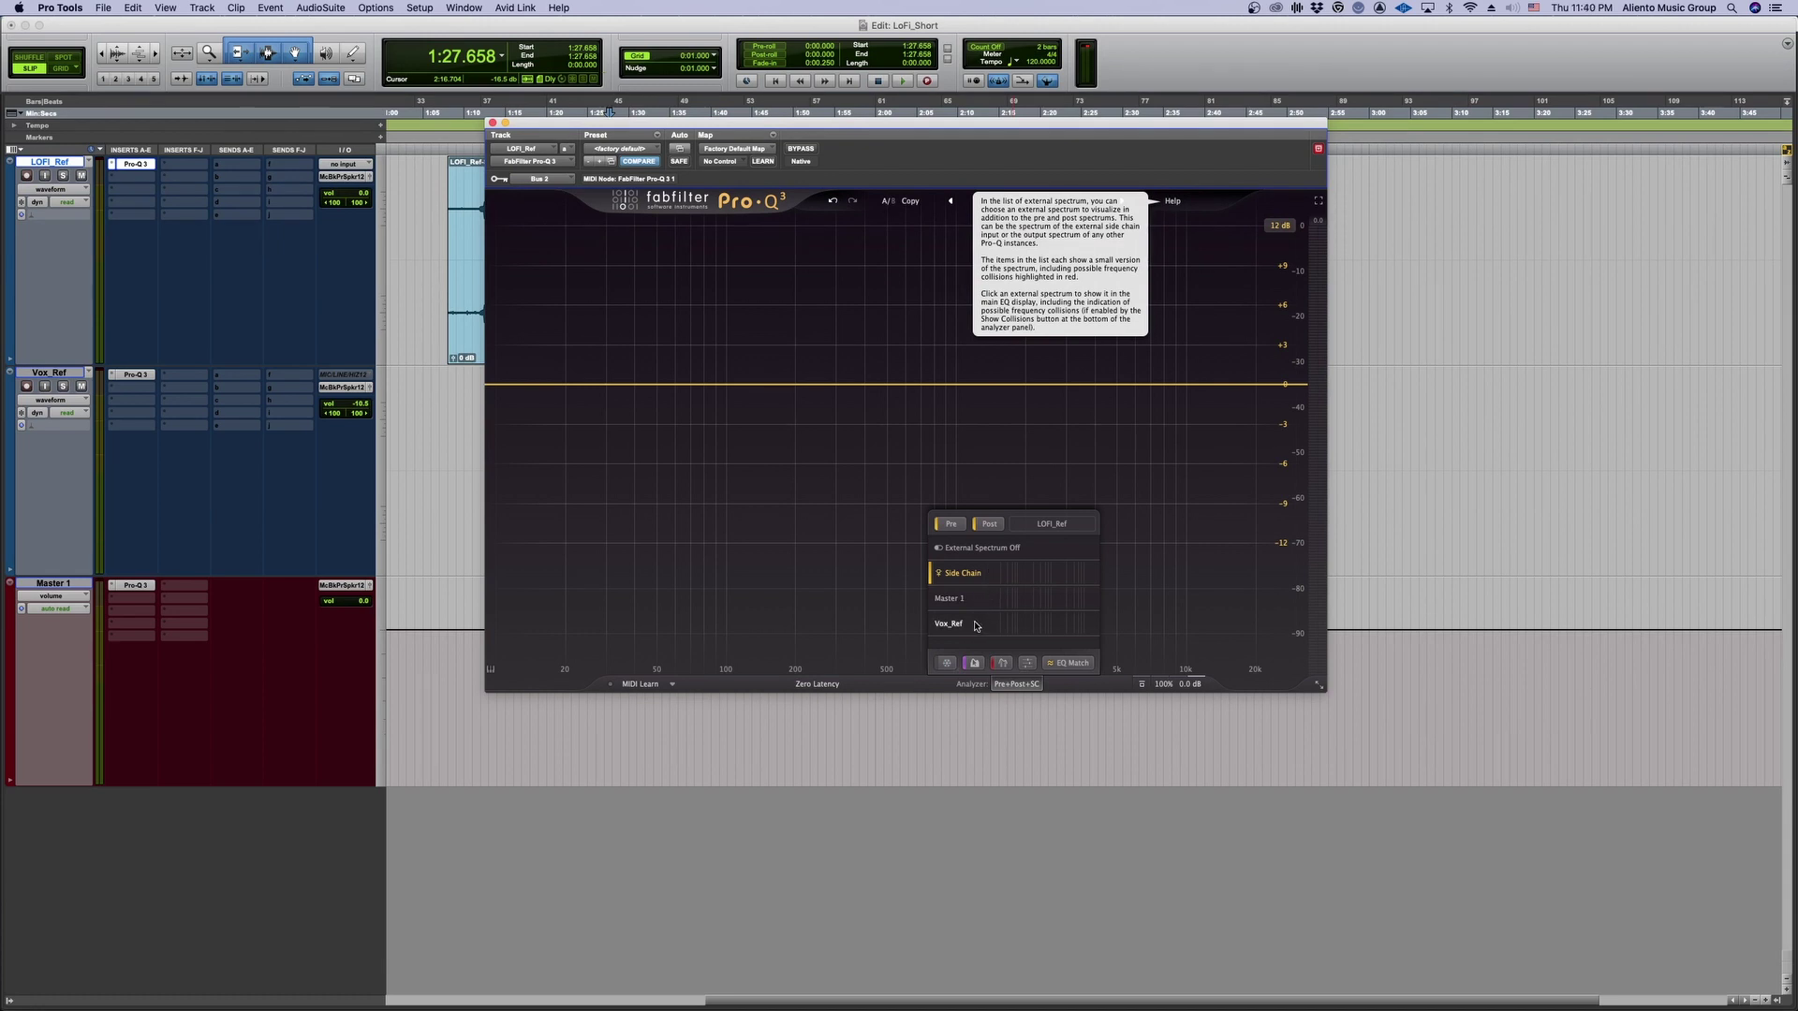
click(975, 626)
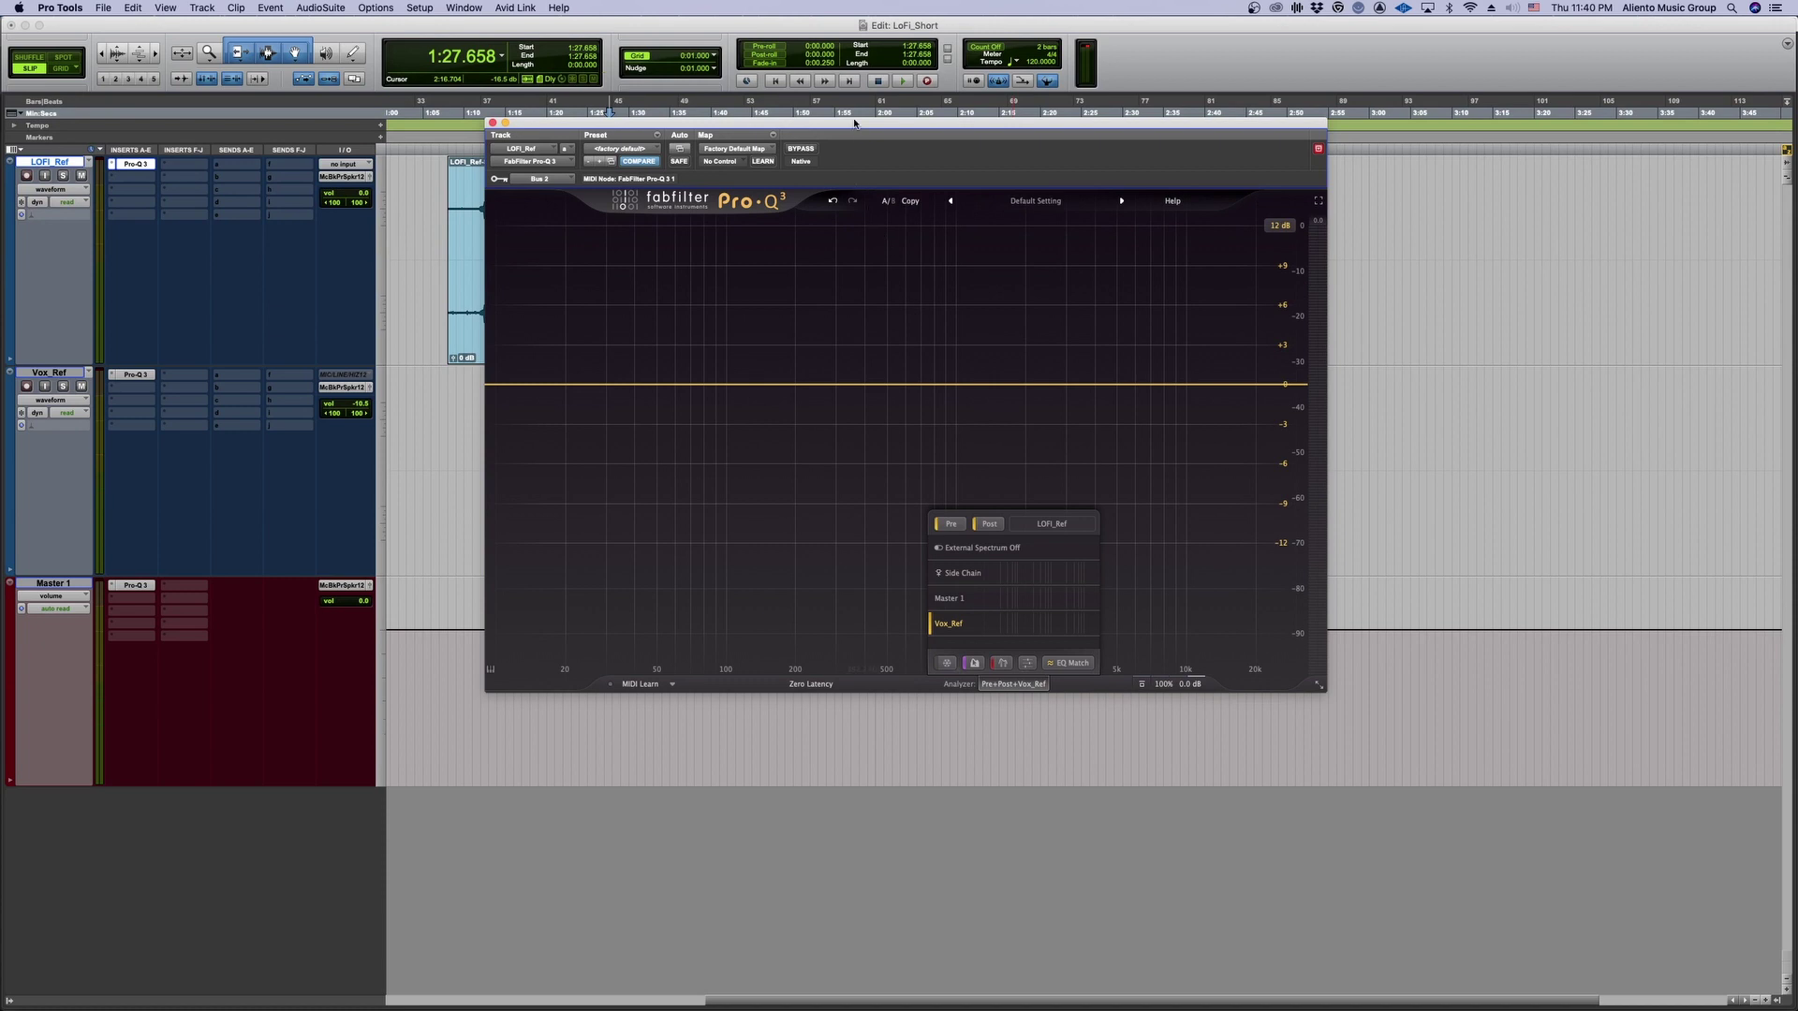
- Move the EQ window clear of the clip starts and place the playback cursor at the start of the Vox_Ref clip
drag(913, 123, 1320, 121)
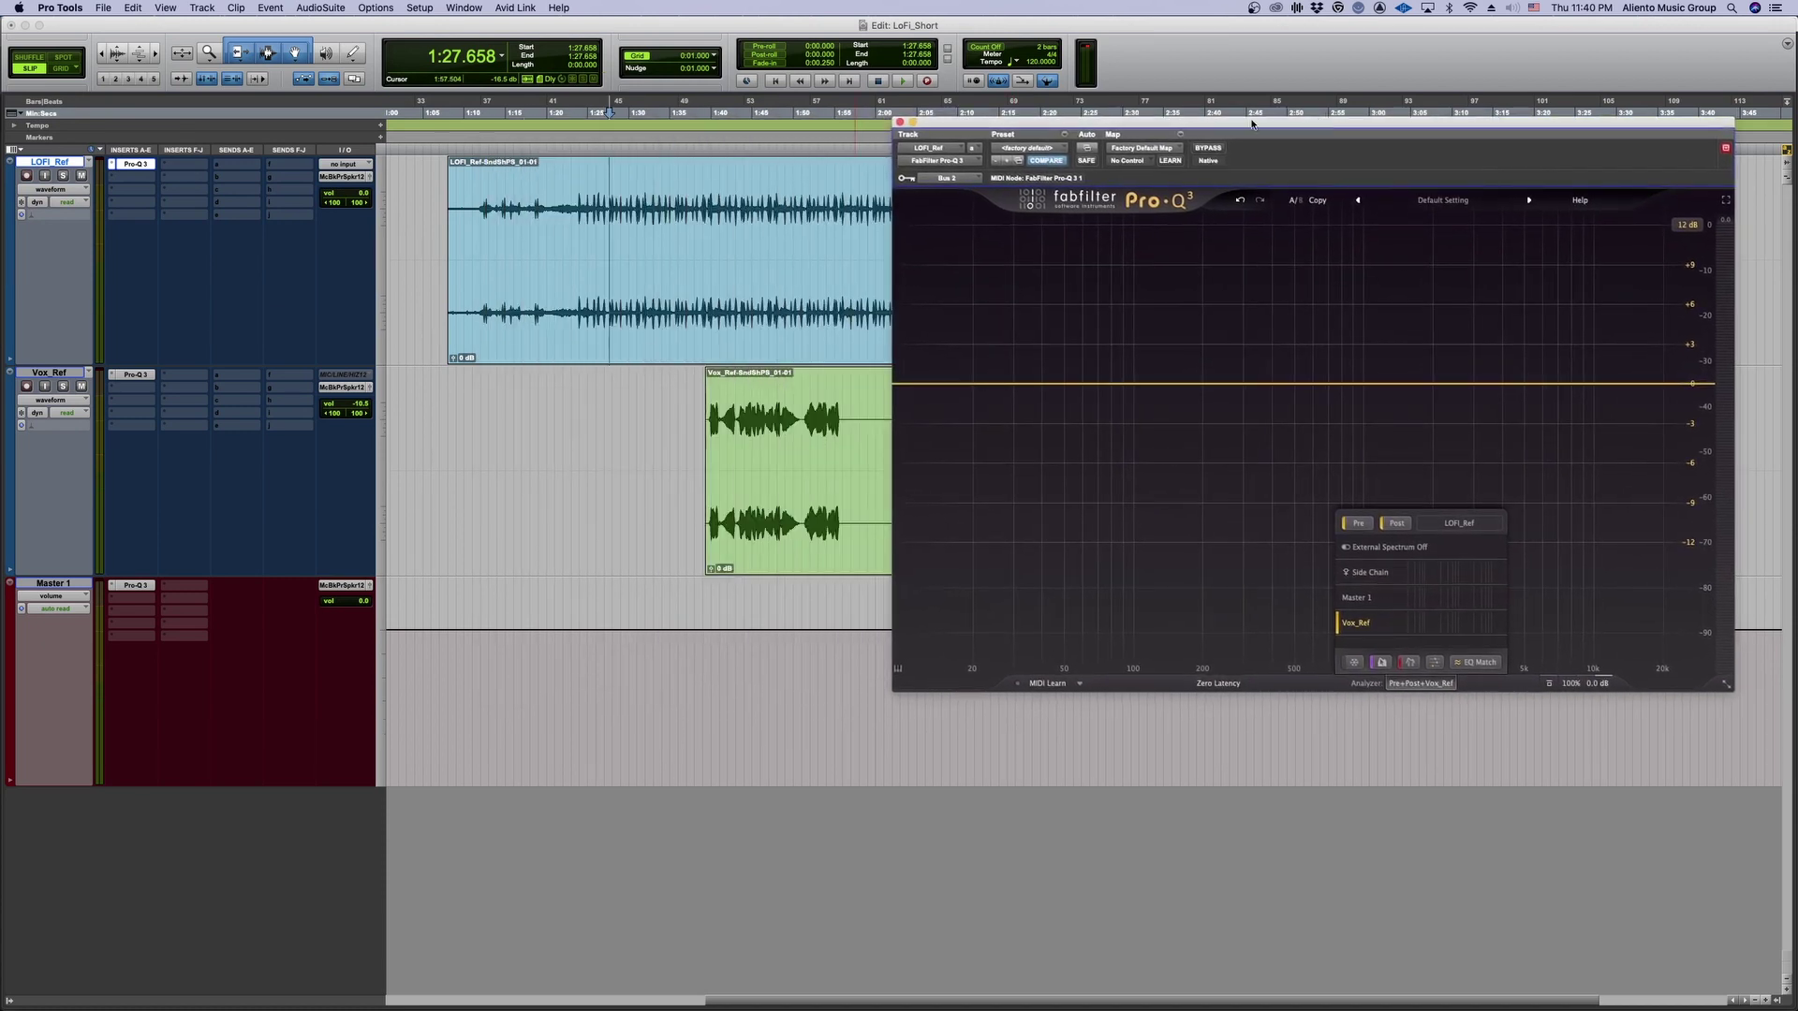
click(704, 152)
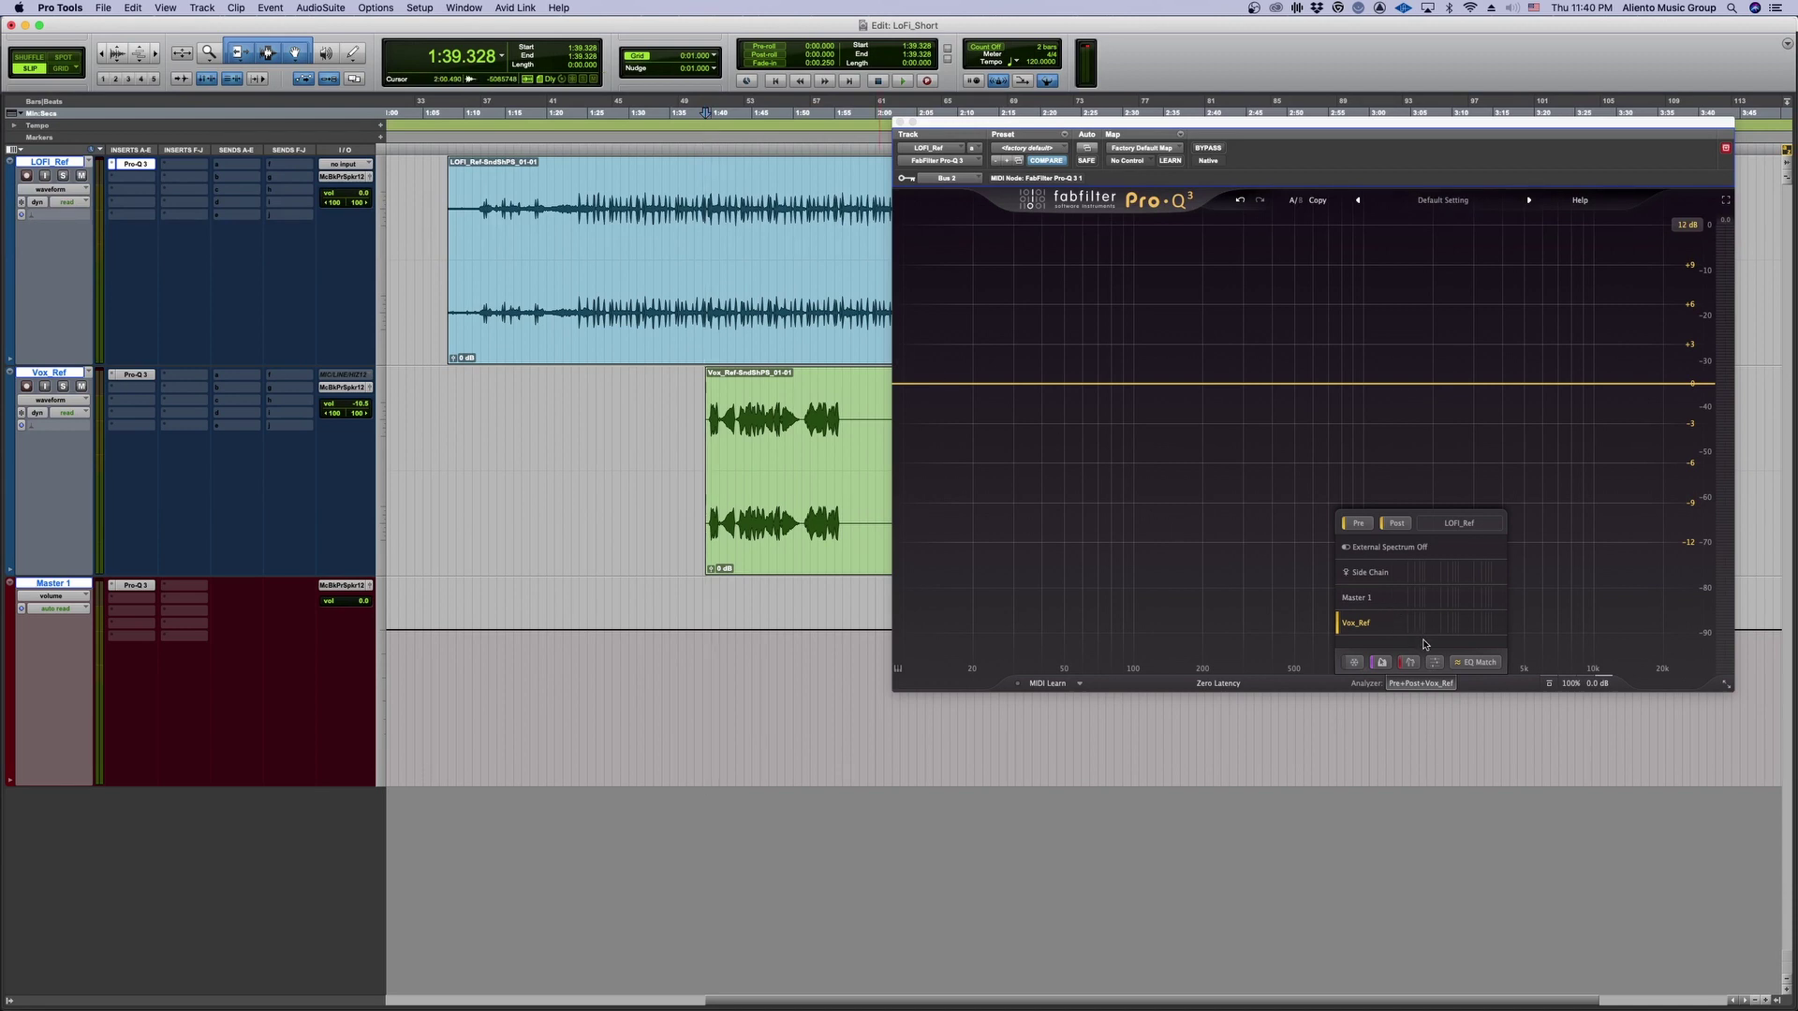
click(1285, 571)
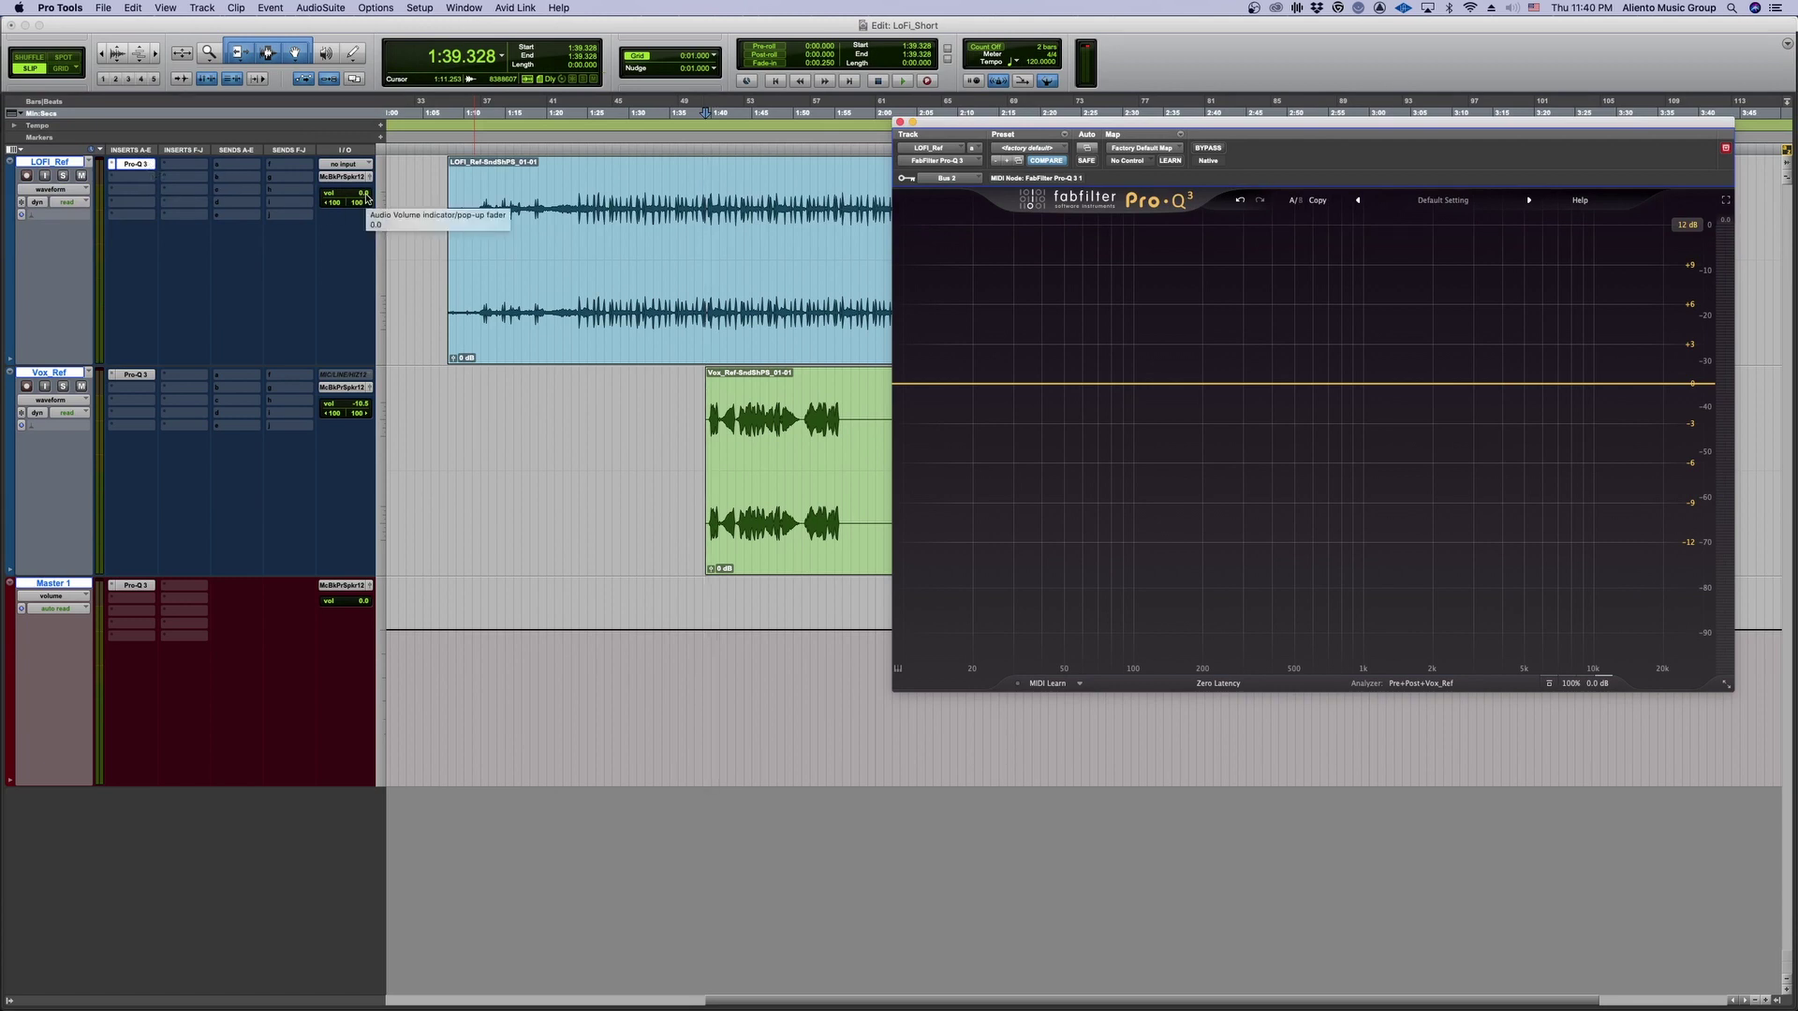
- Play both tracks to examine the frequency collisions between LOFI_Ref and Vox_Ref, and stop playback
key(space)
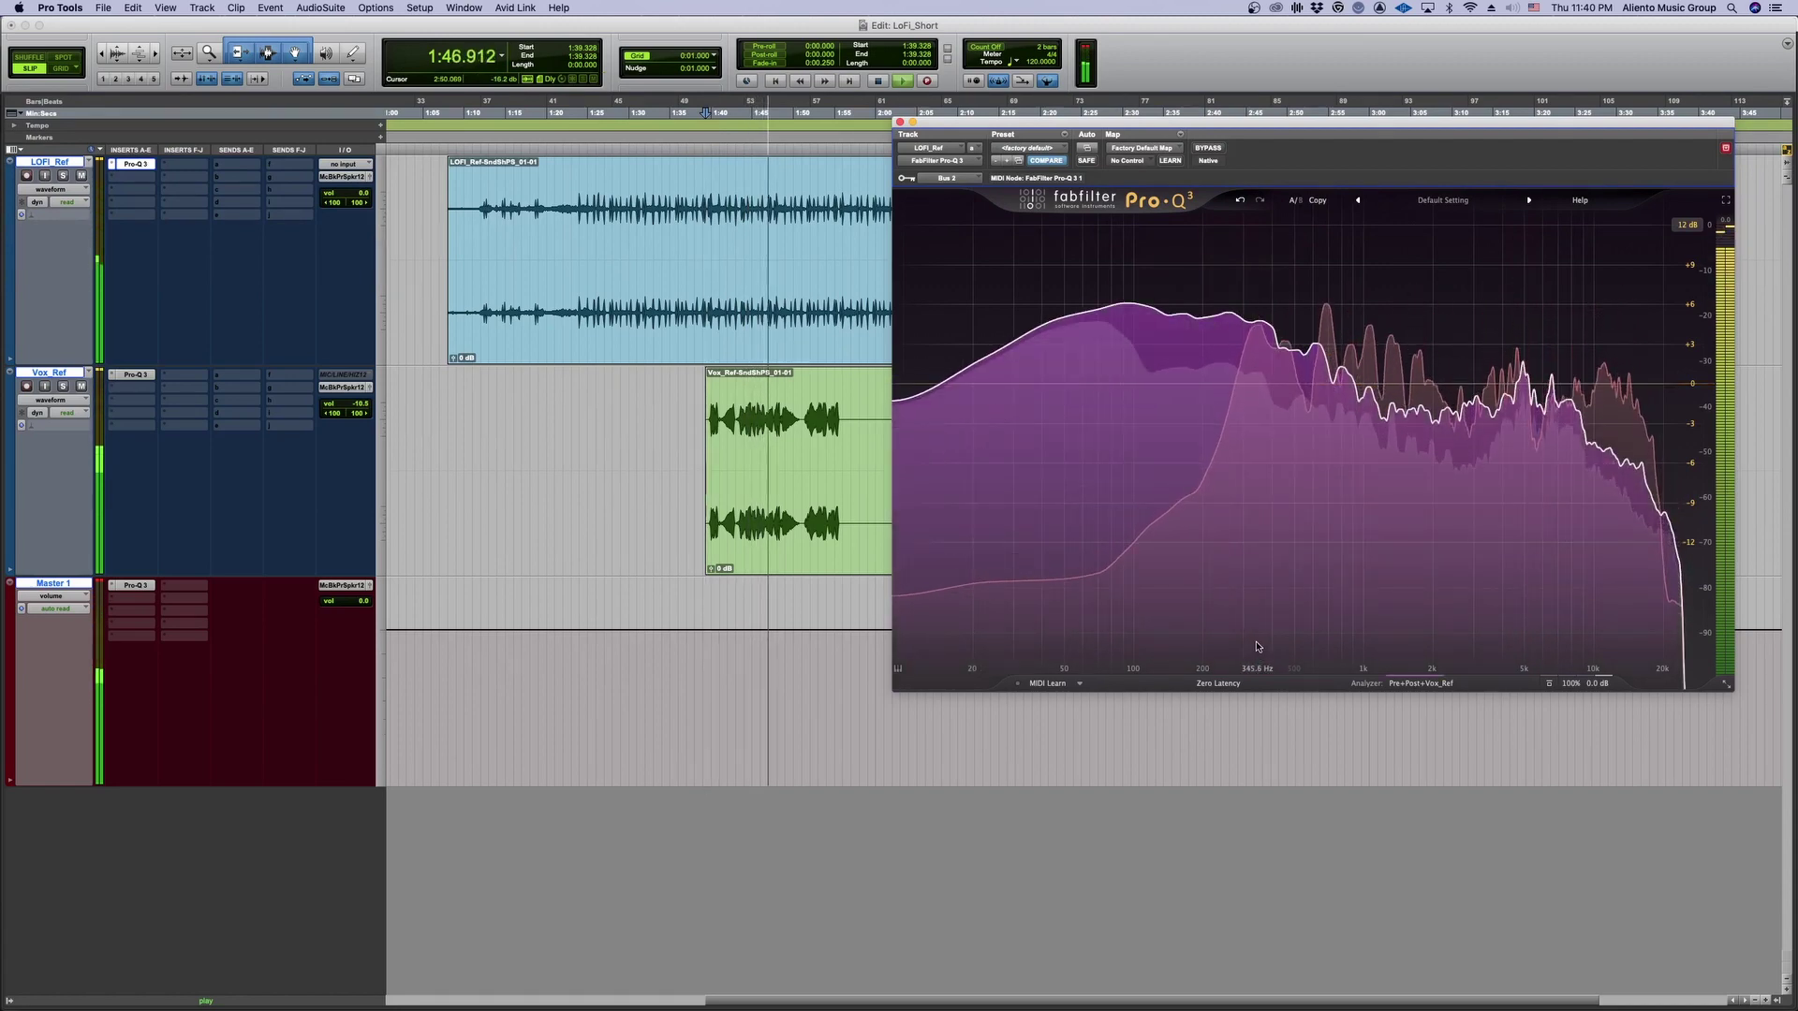
mouse_move(1255, 646)
mouse_down()
mouse_move(1244, 880)
mouse_move(1251, 634)
mouse_up()
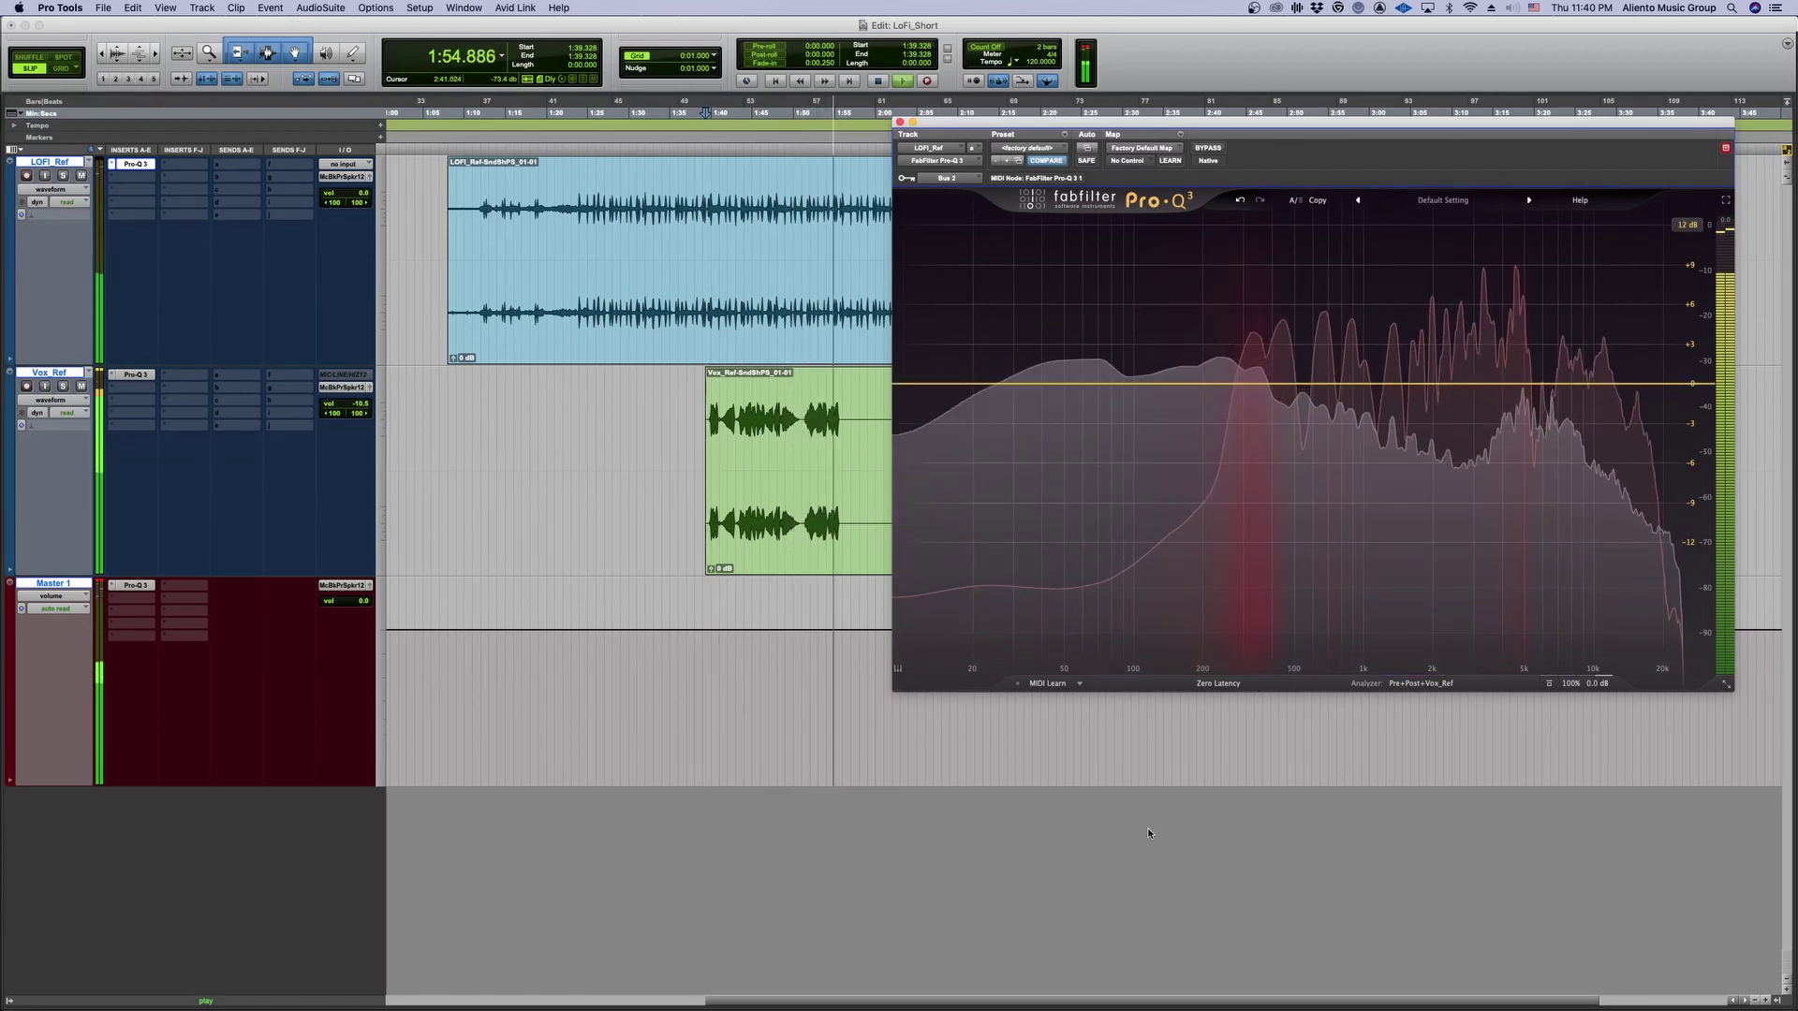
key(space)
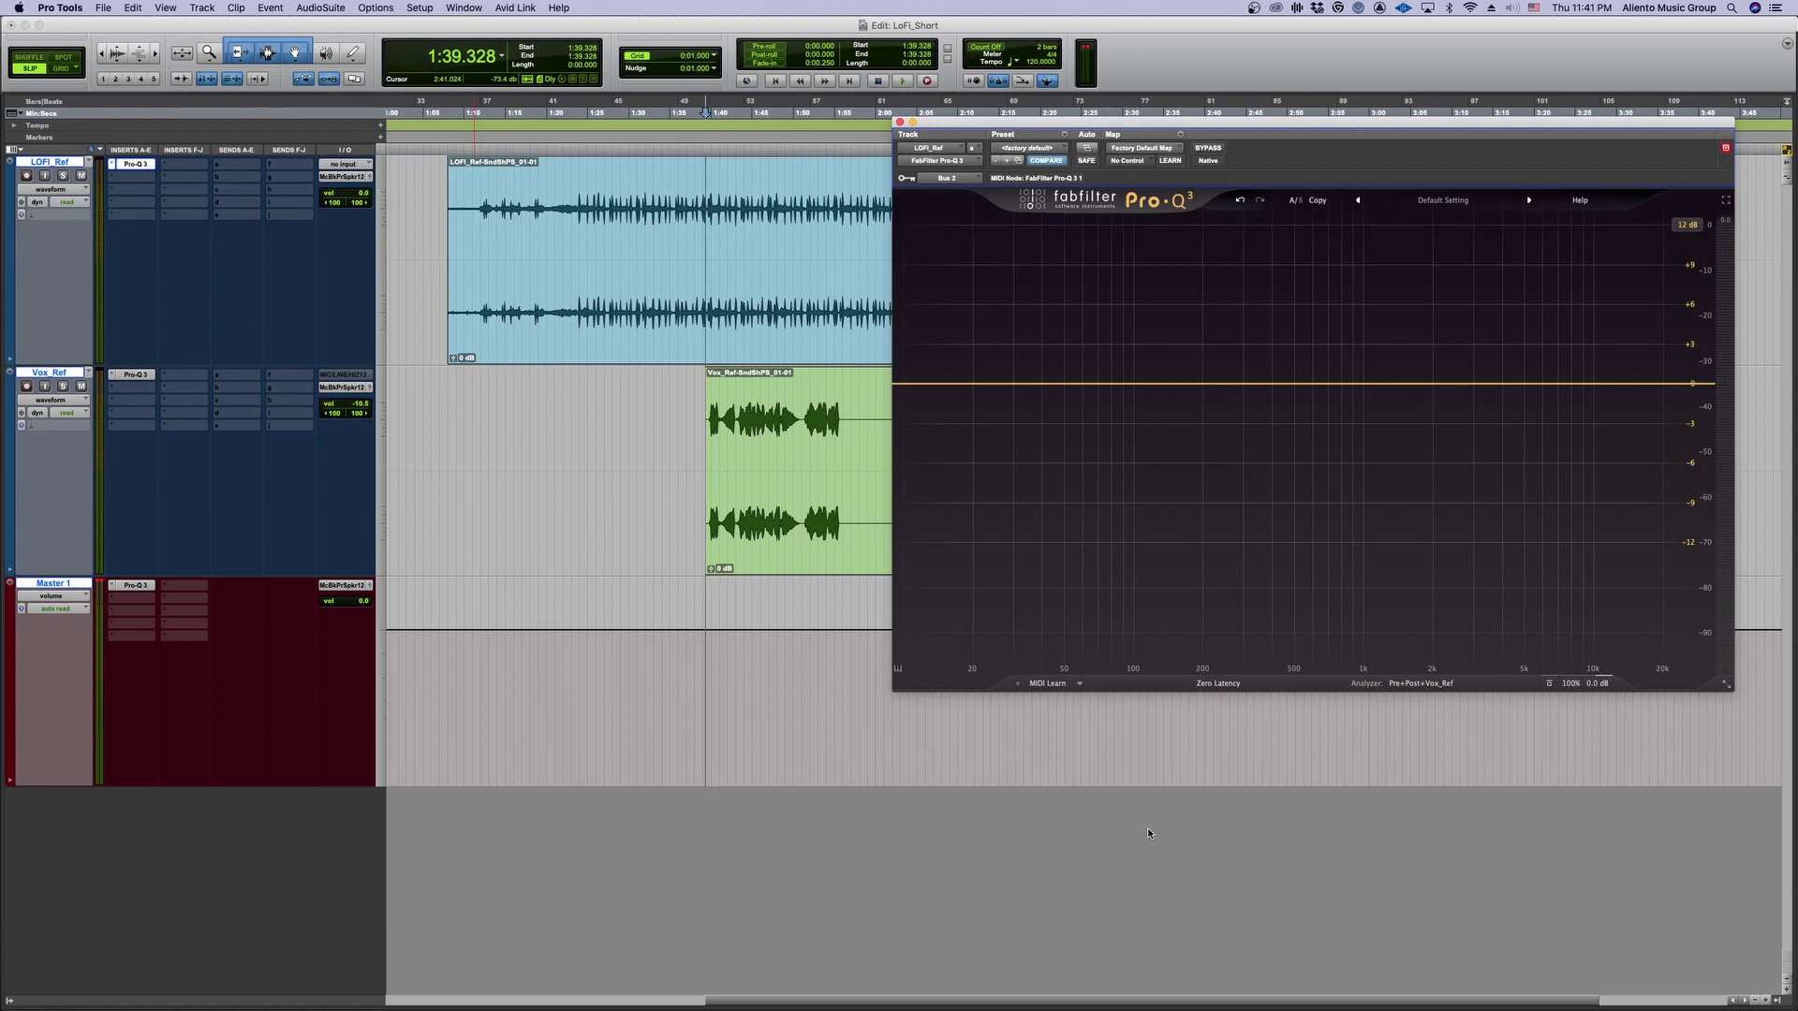
- Create one mono Aux Input track below Vox_Ref and set its input to Bus 1
click(64, 373)
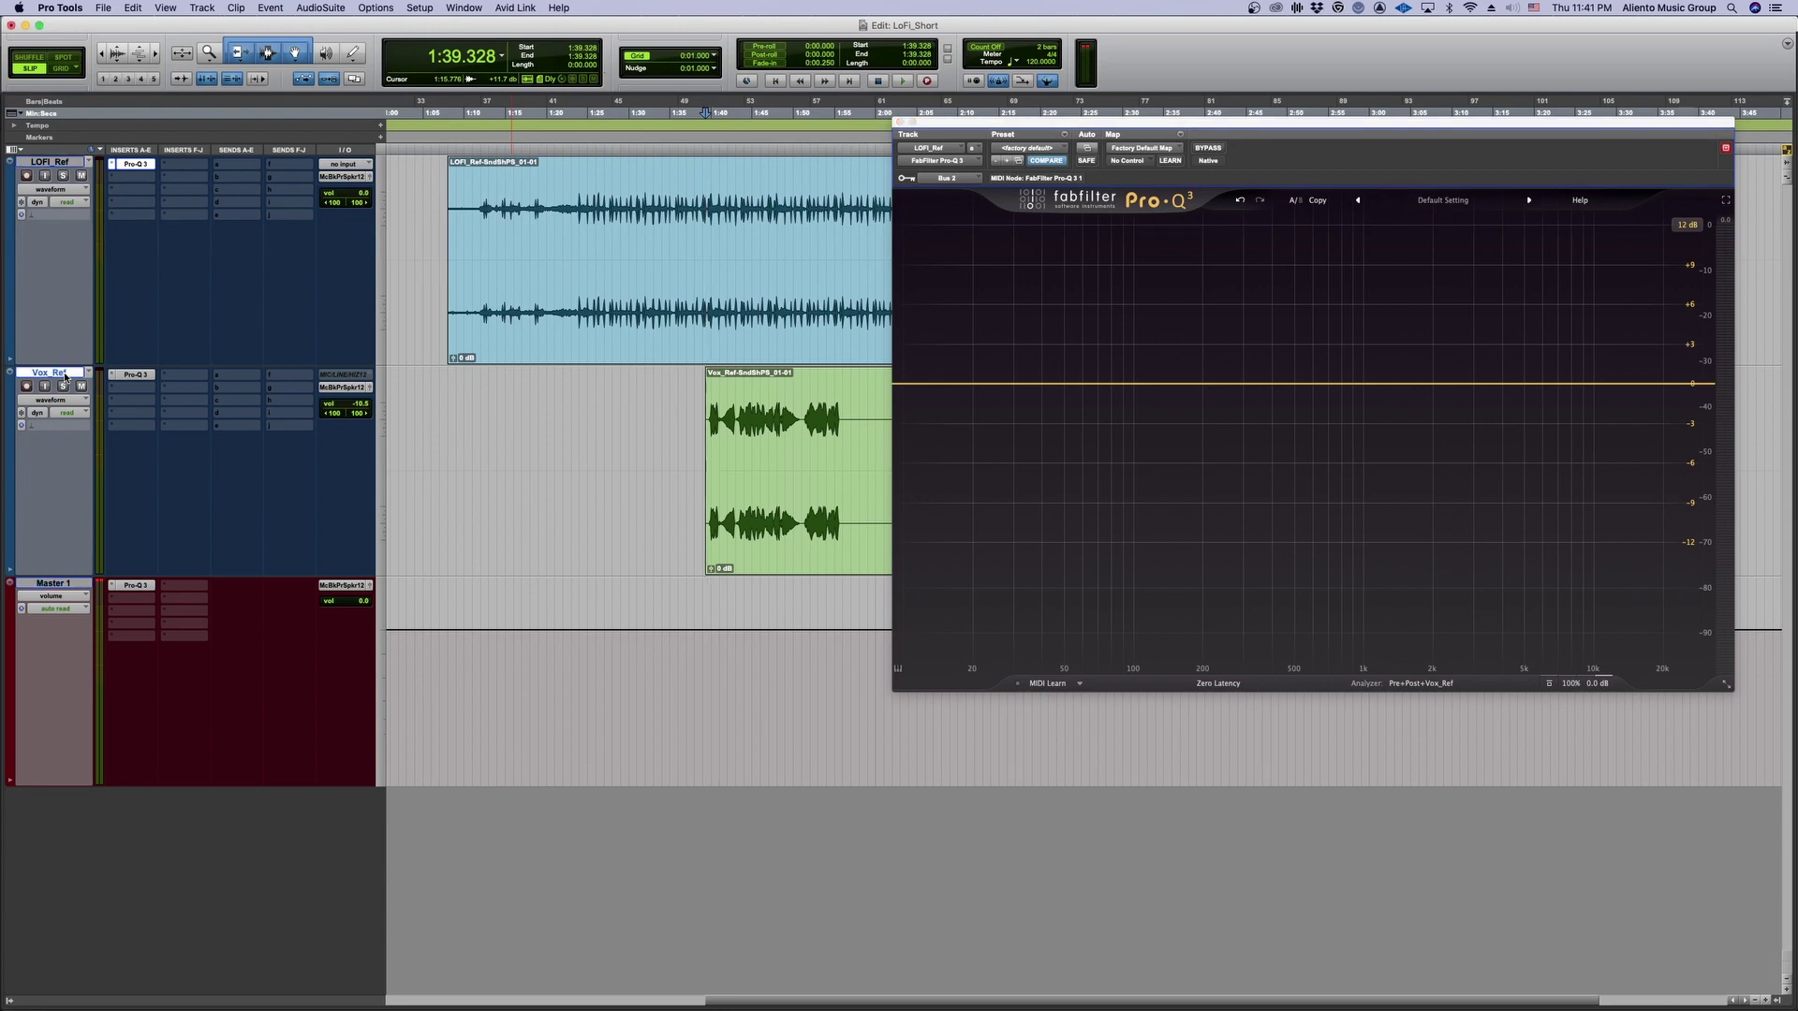
key(shift+super+n)
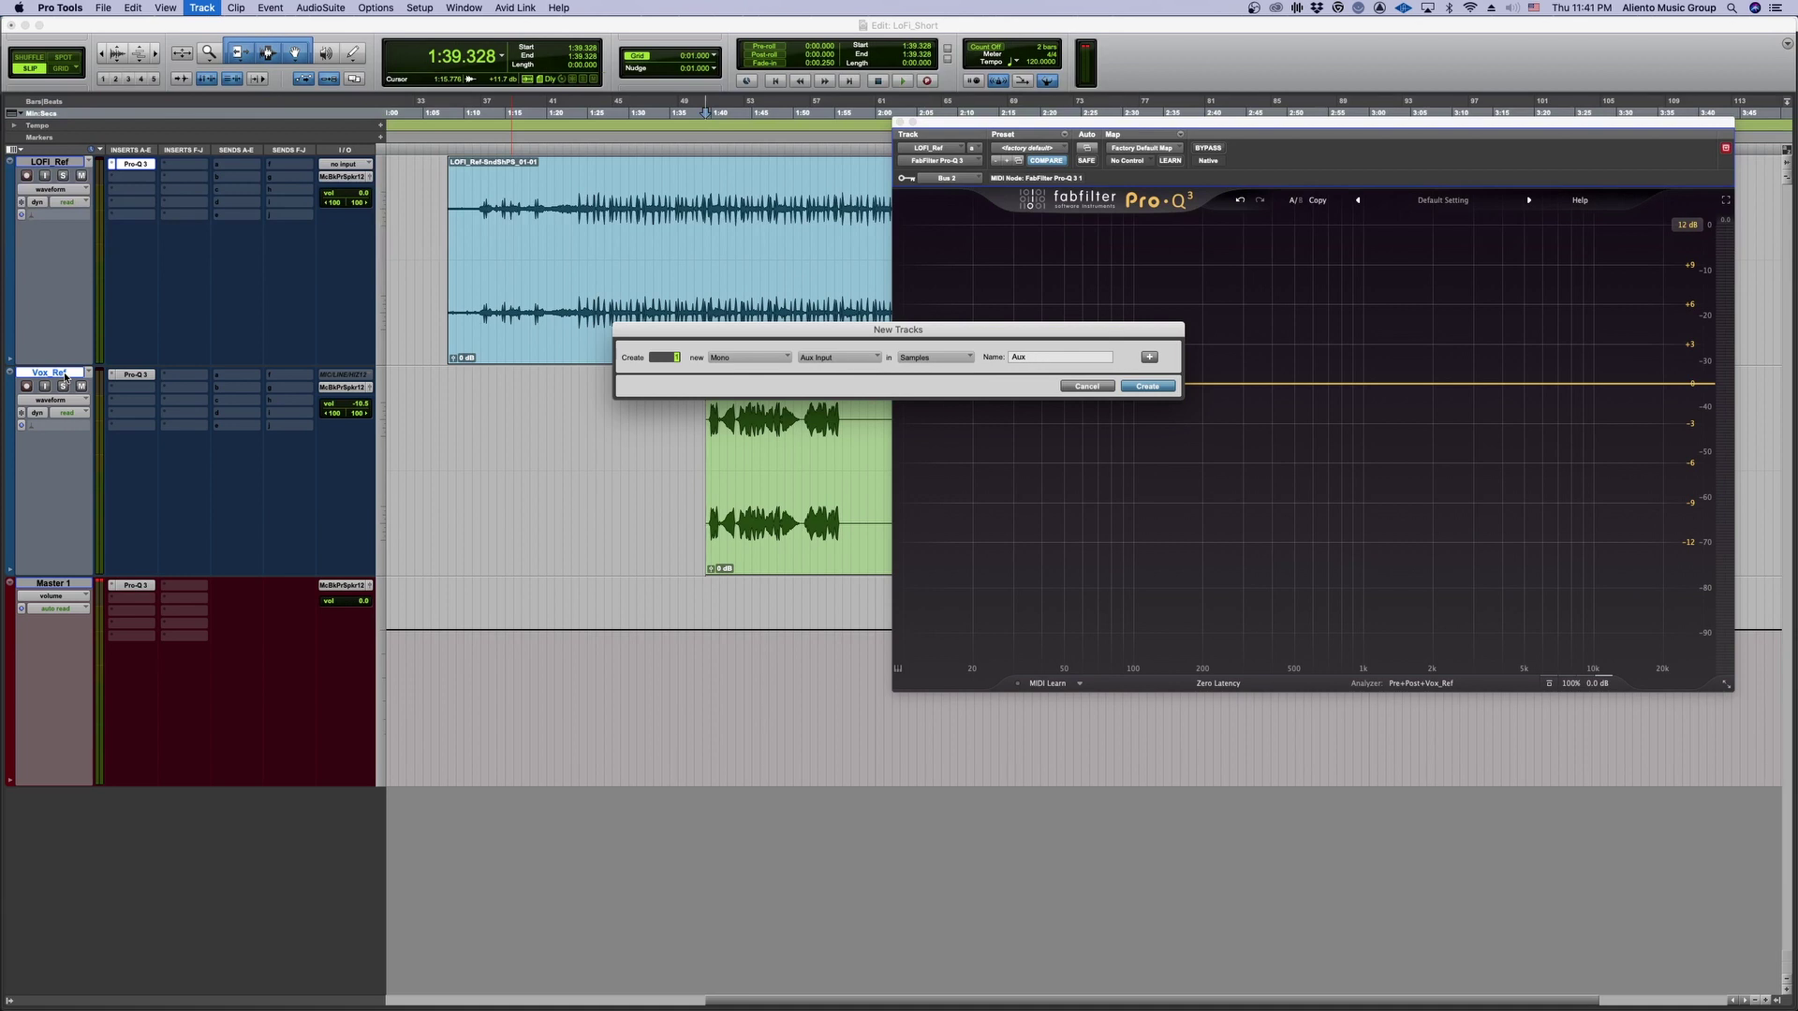
key(Return)
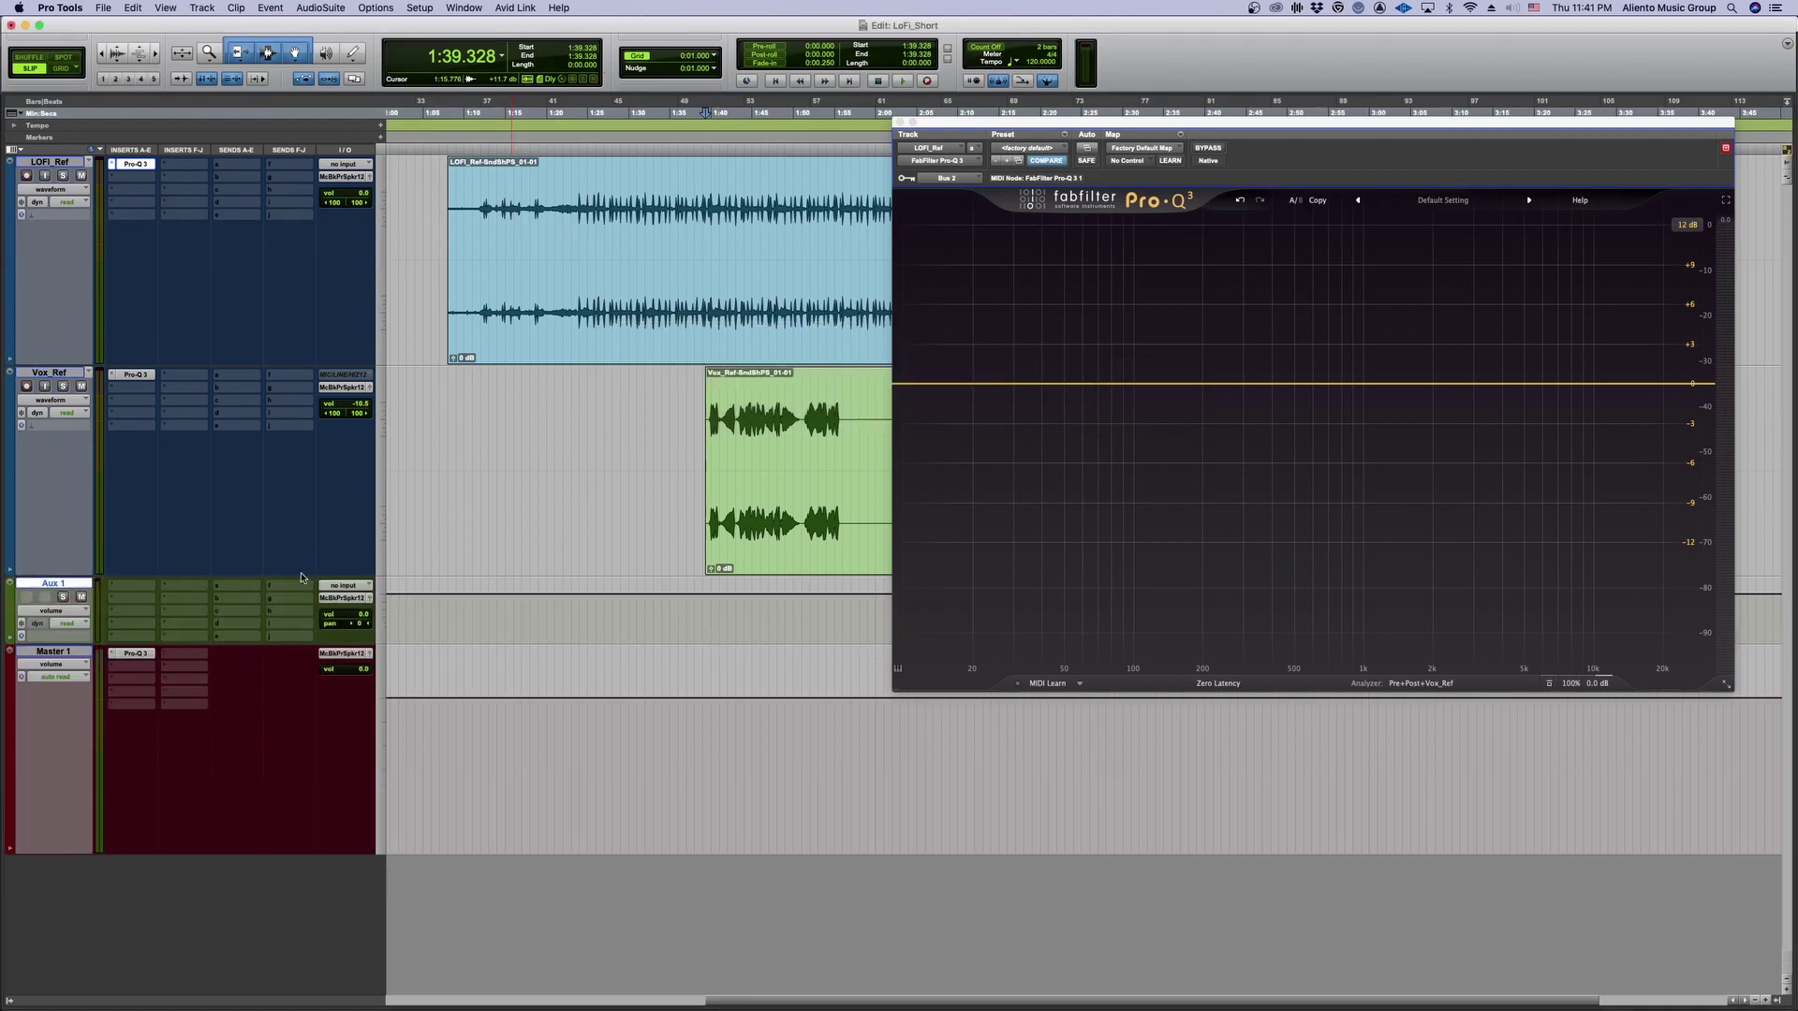
click(344, 585)
mouse_move(365, 599)
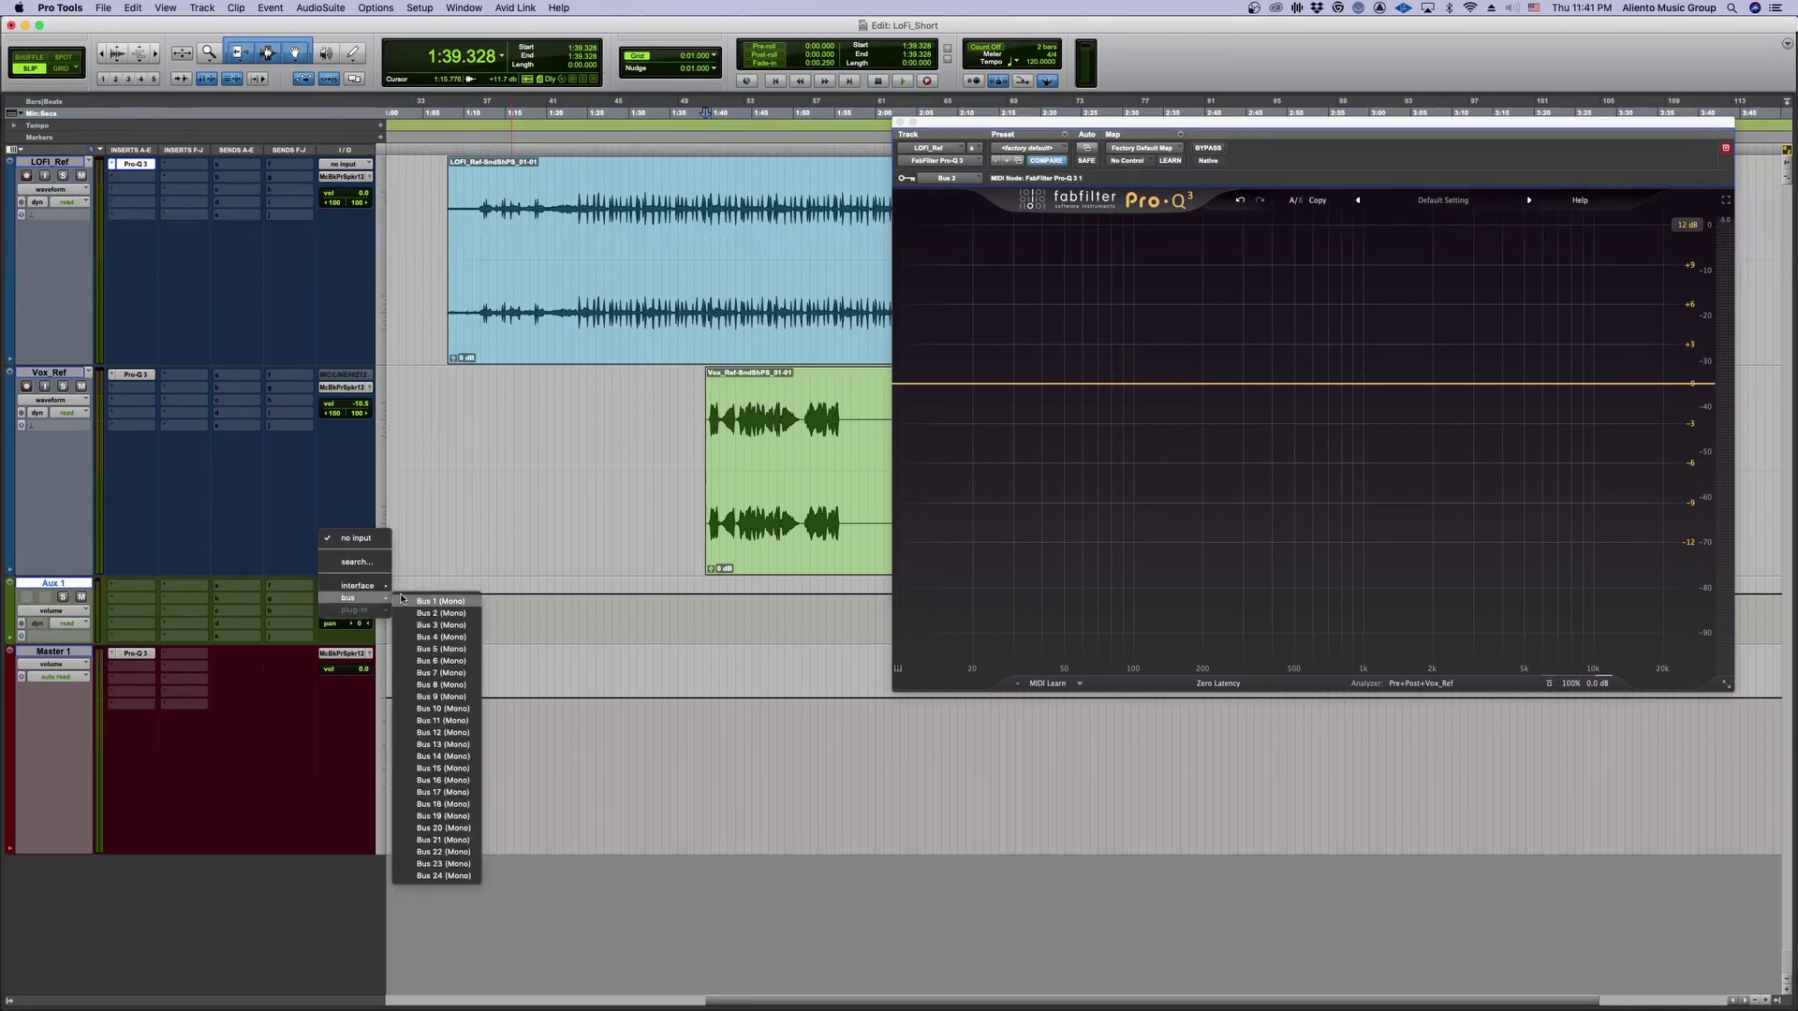
click(183, 602)
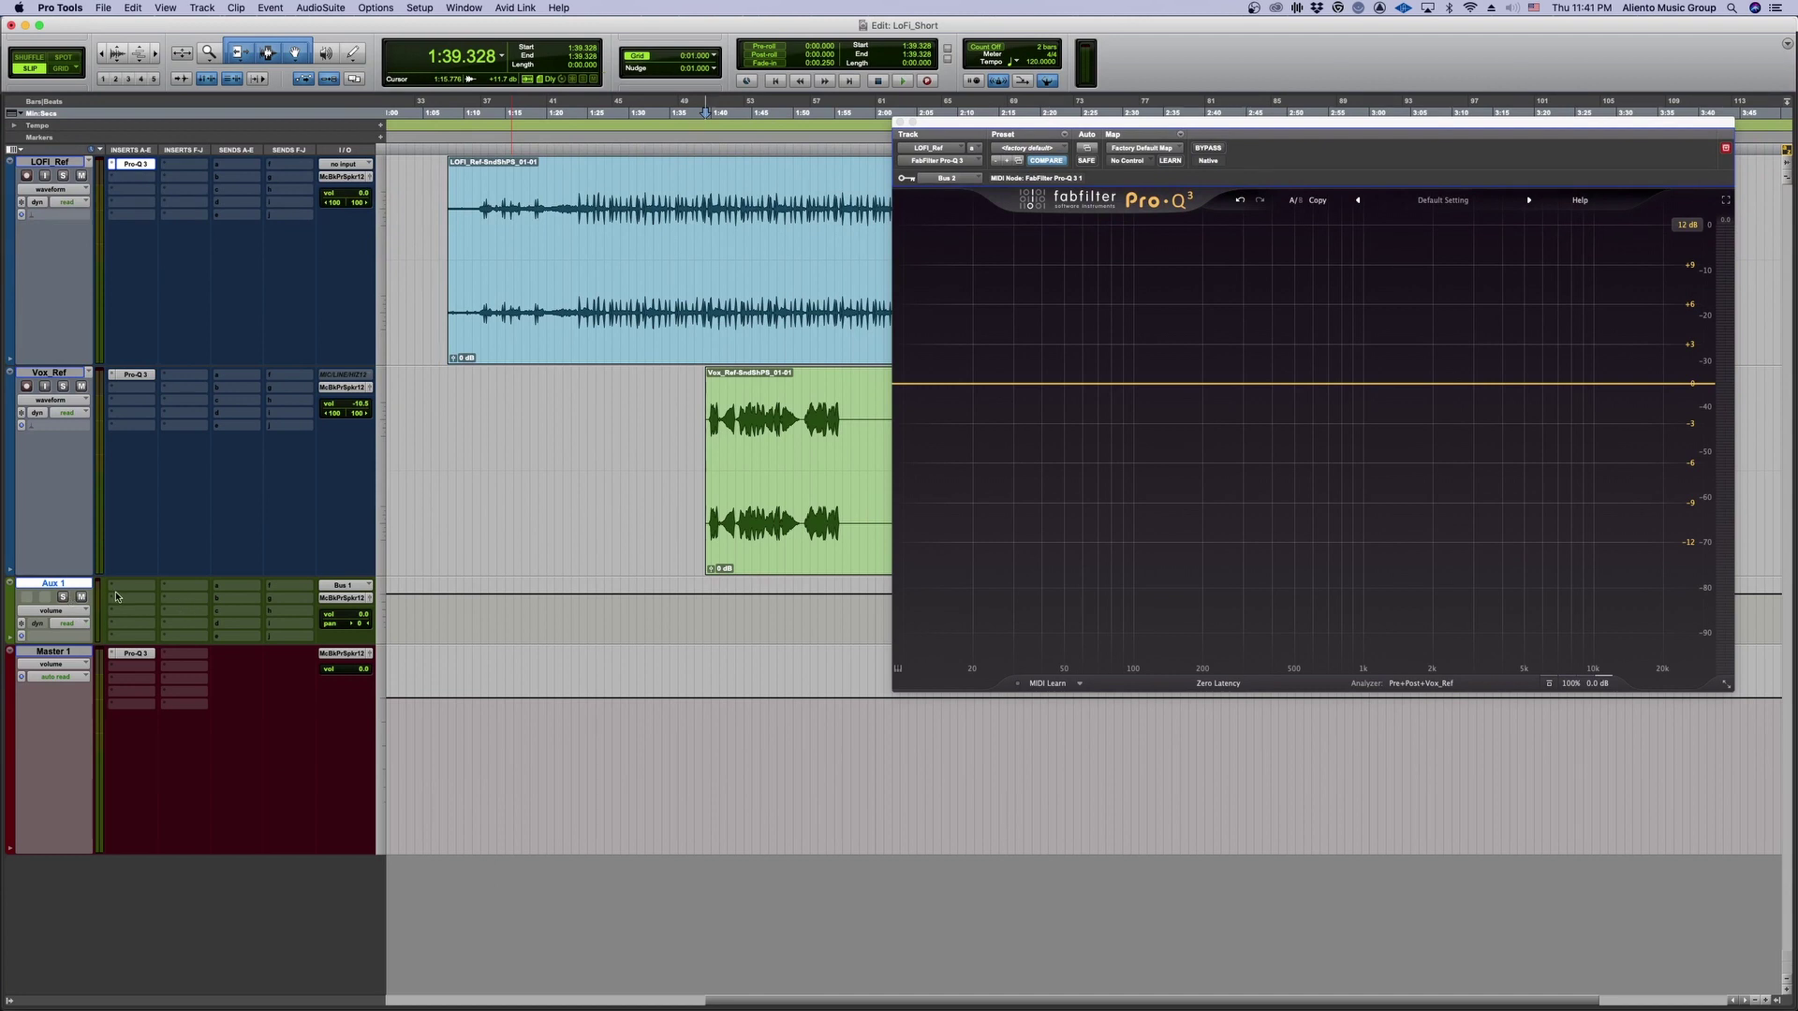
- Add a send to Bus 1 on Vox_Ref and set the LOFI_Ref EQ's key input to Bus 1
click(215, 378)
mouse_move(249, 377)
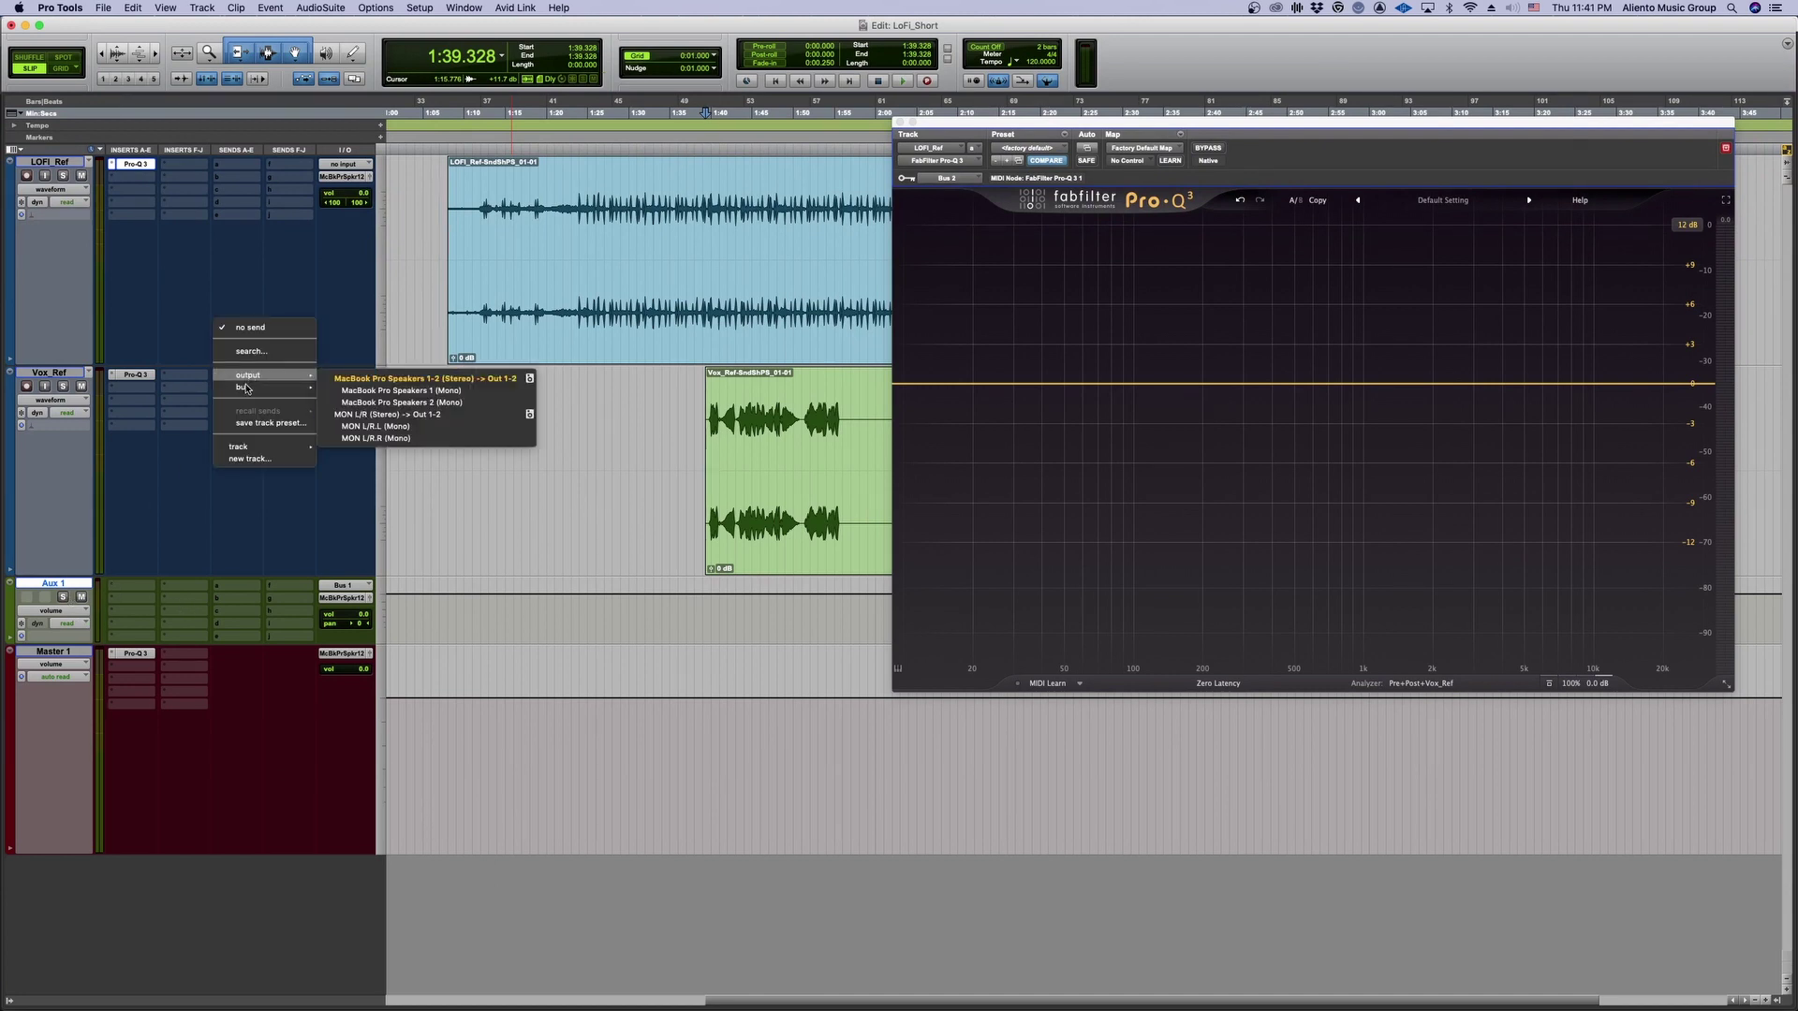
click(346, 403)
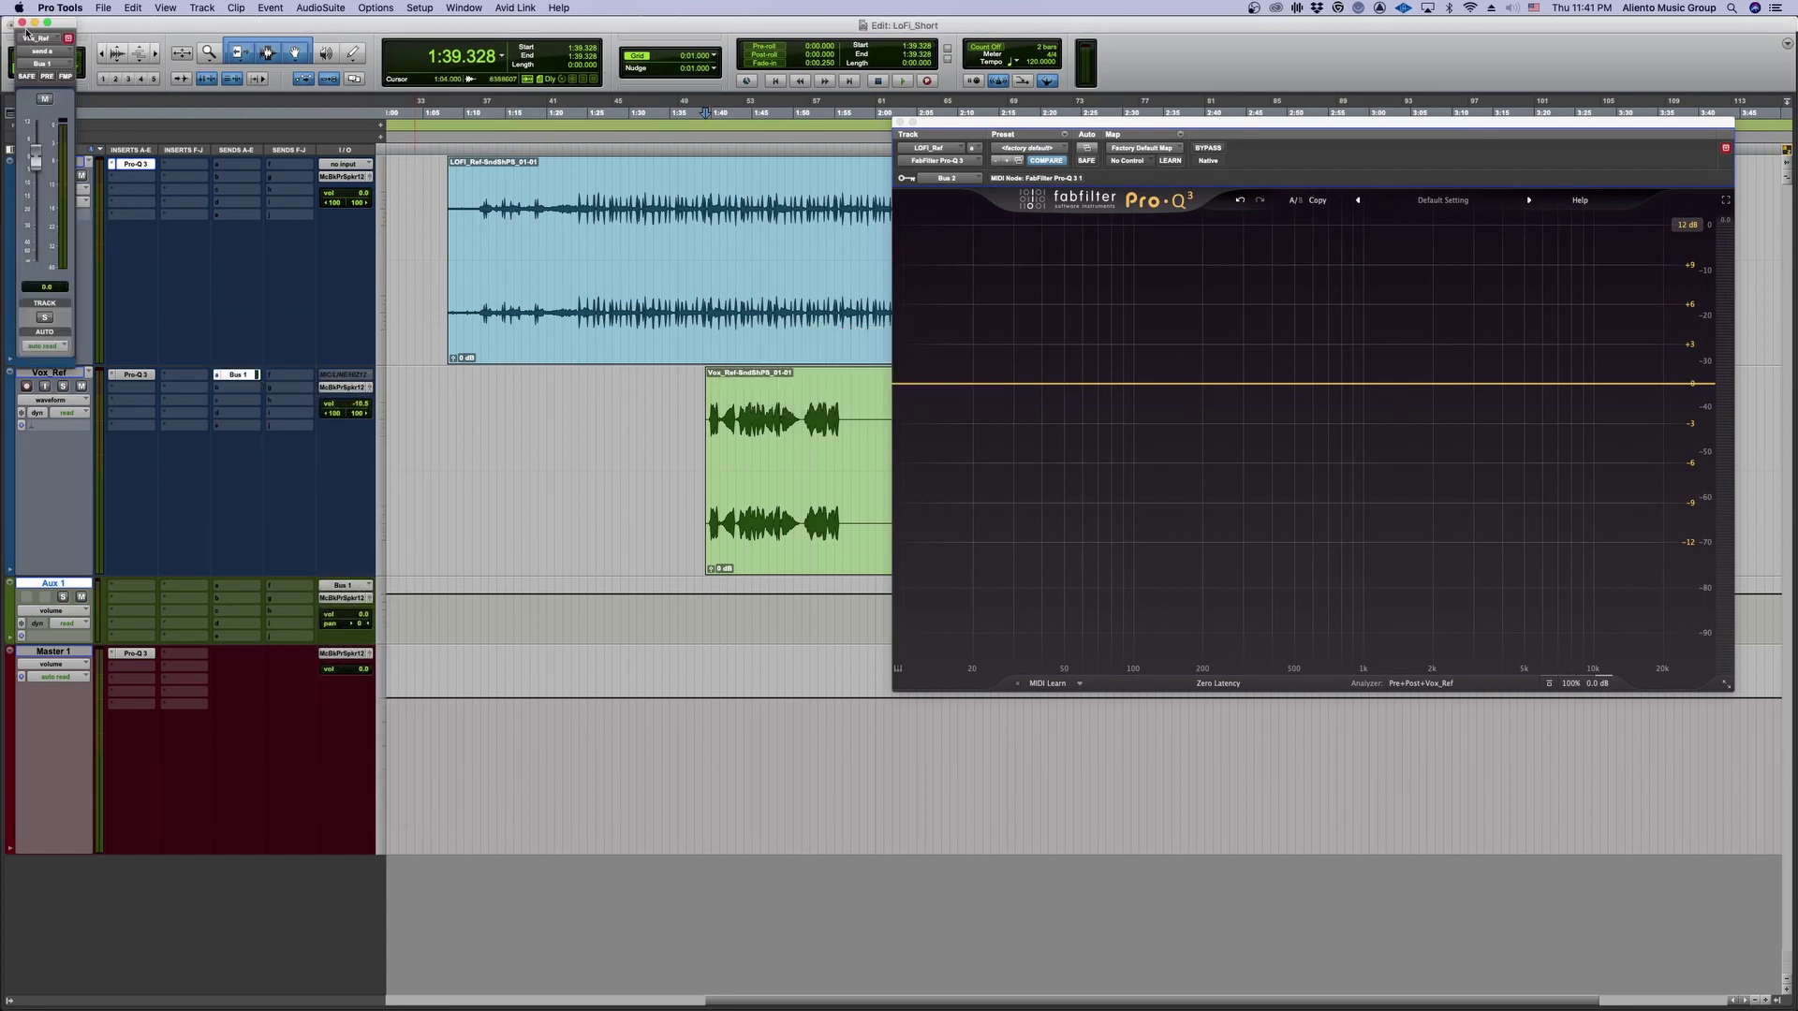
click(22, 22)
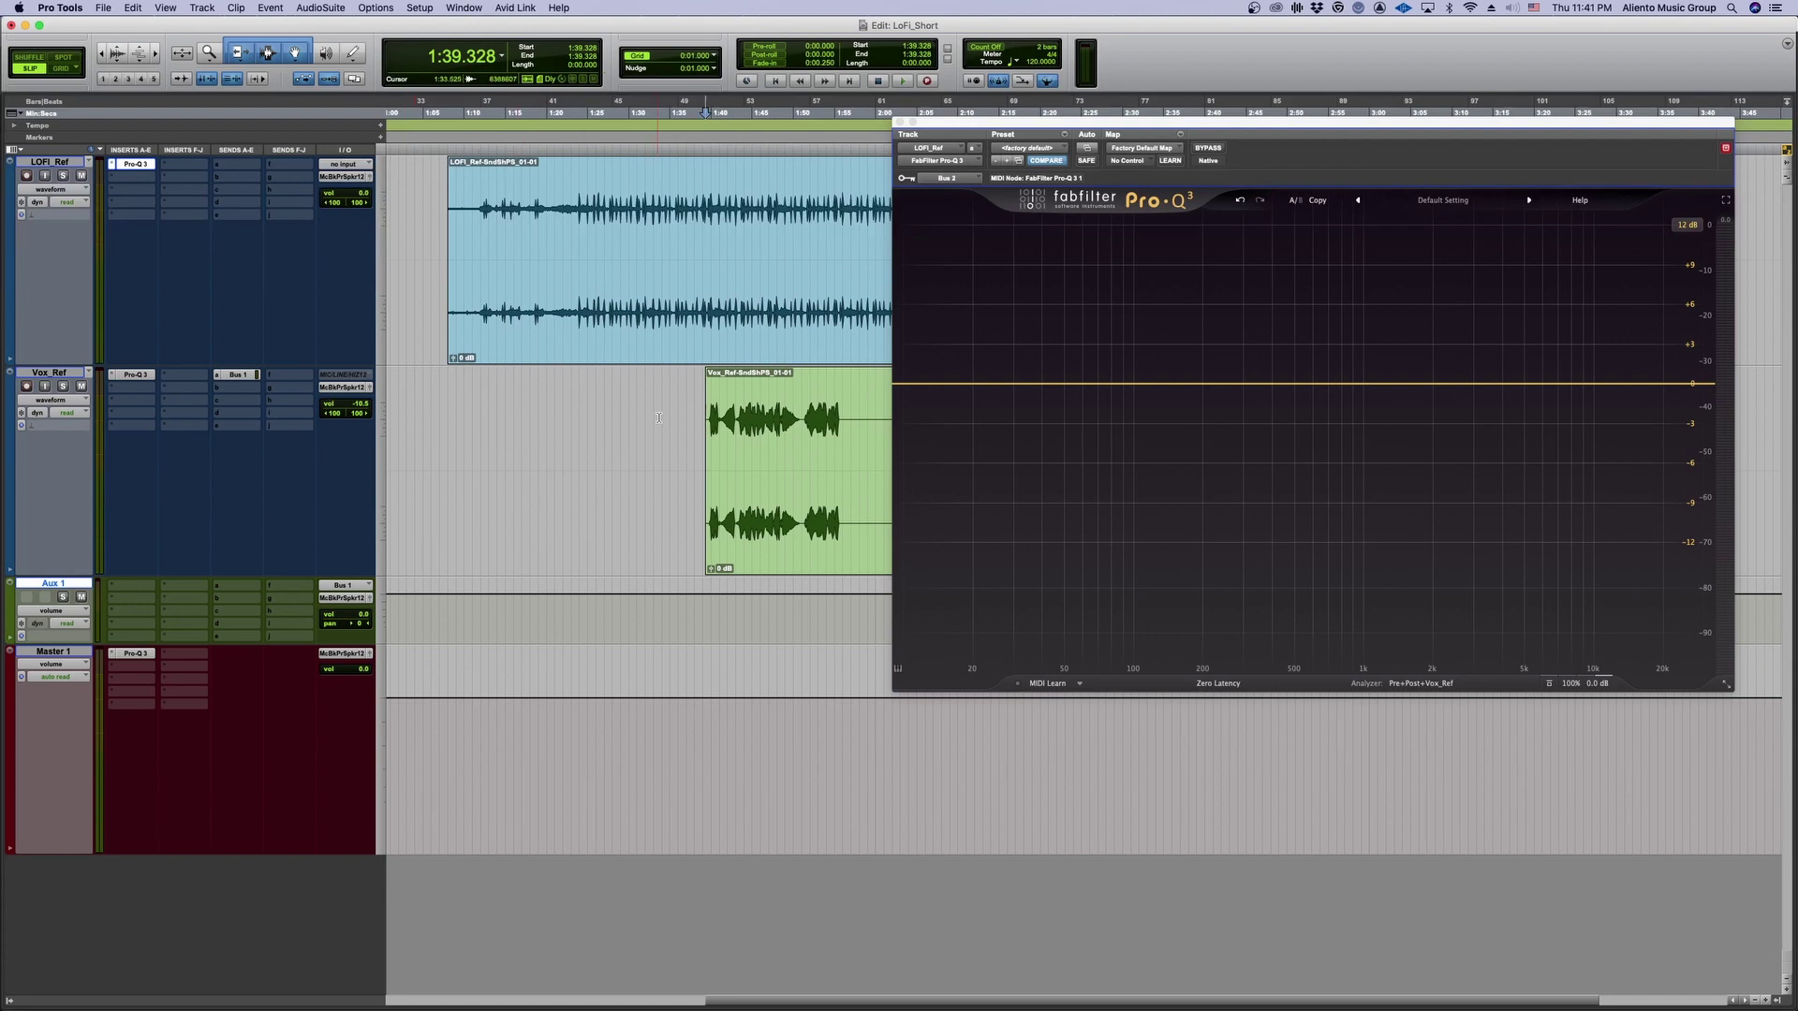
click(958, 187)
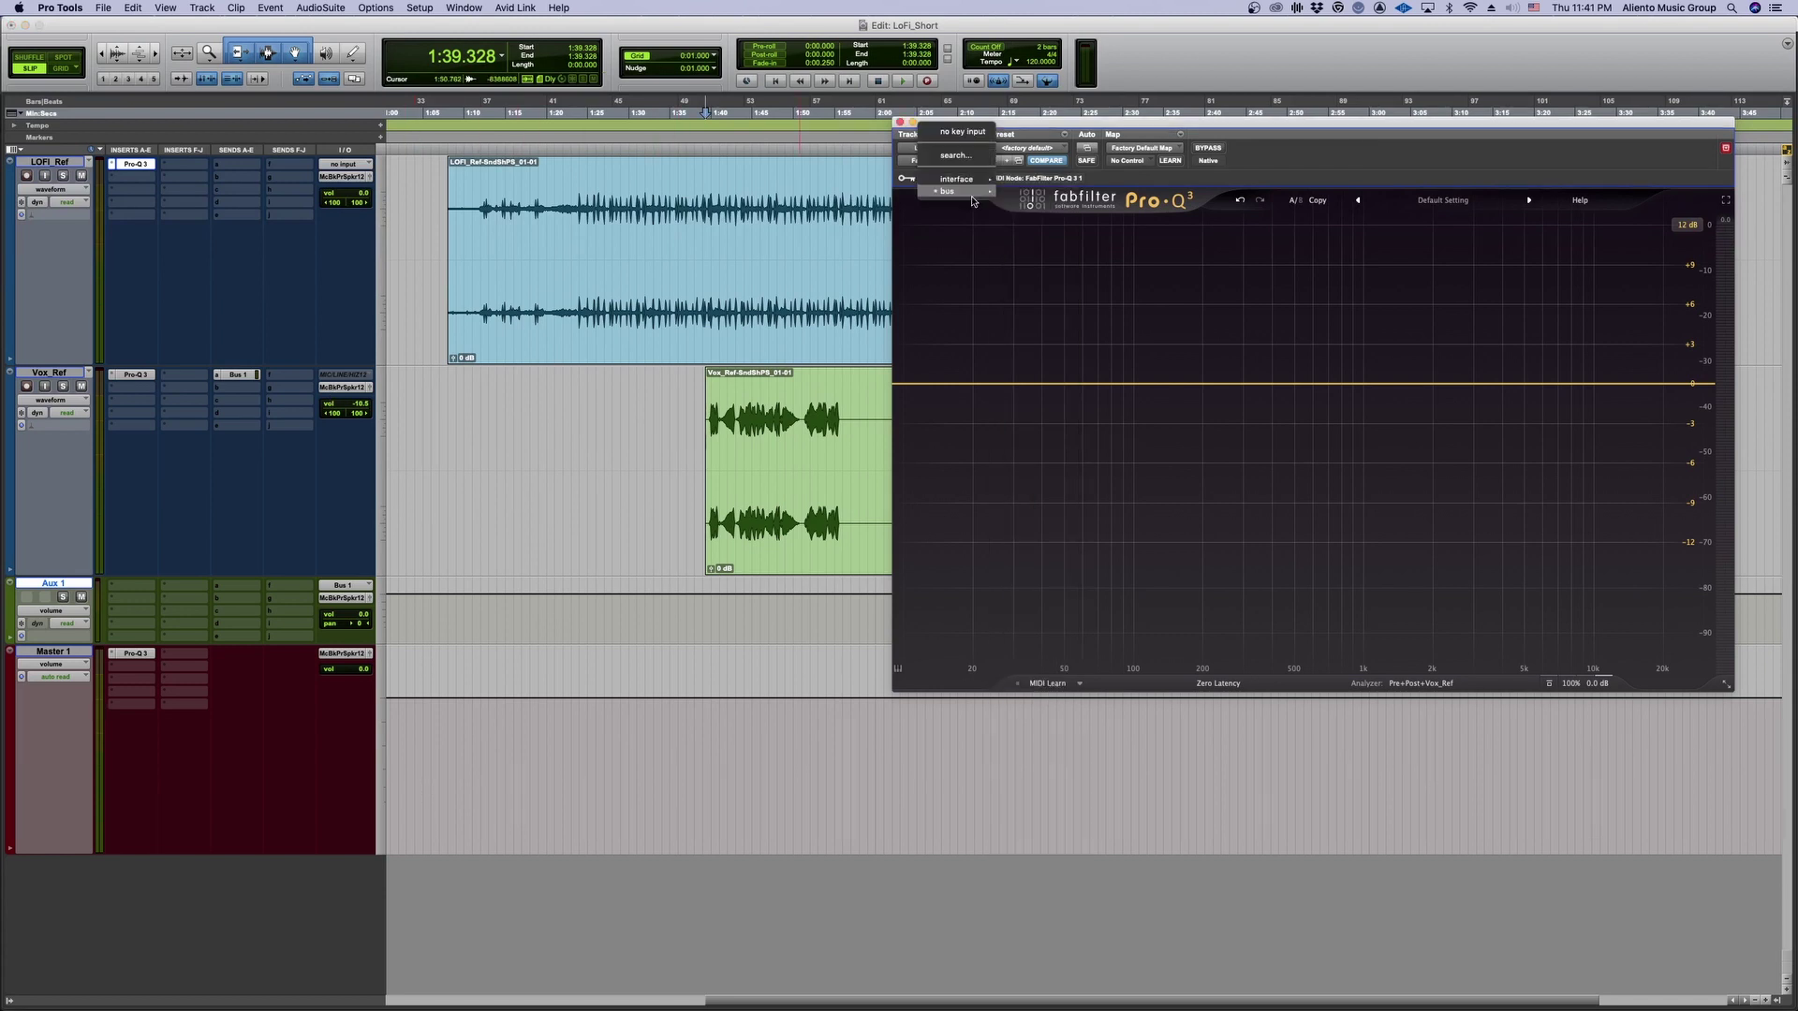
click(777, 212)
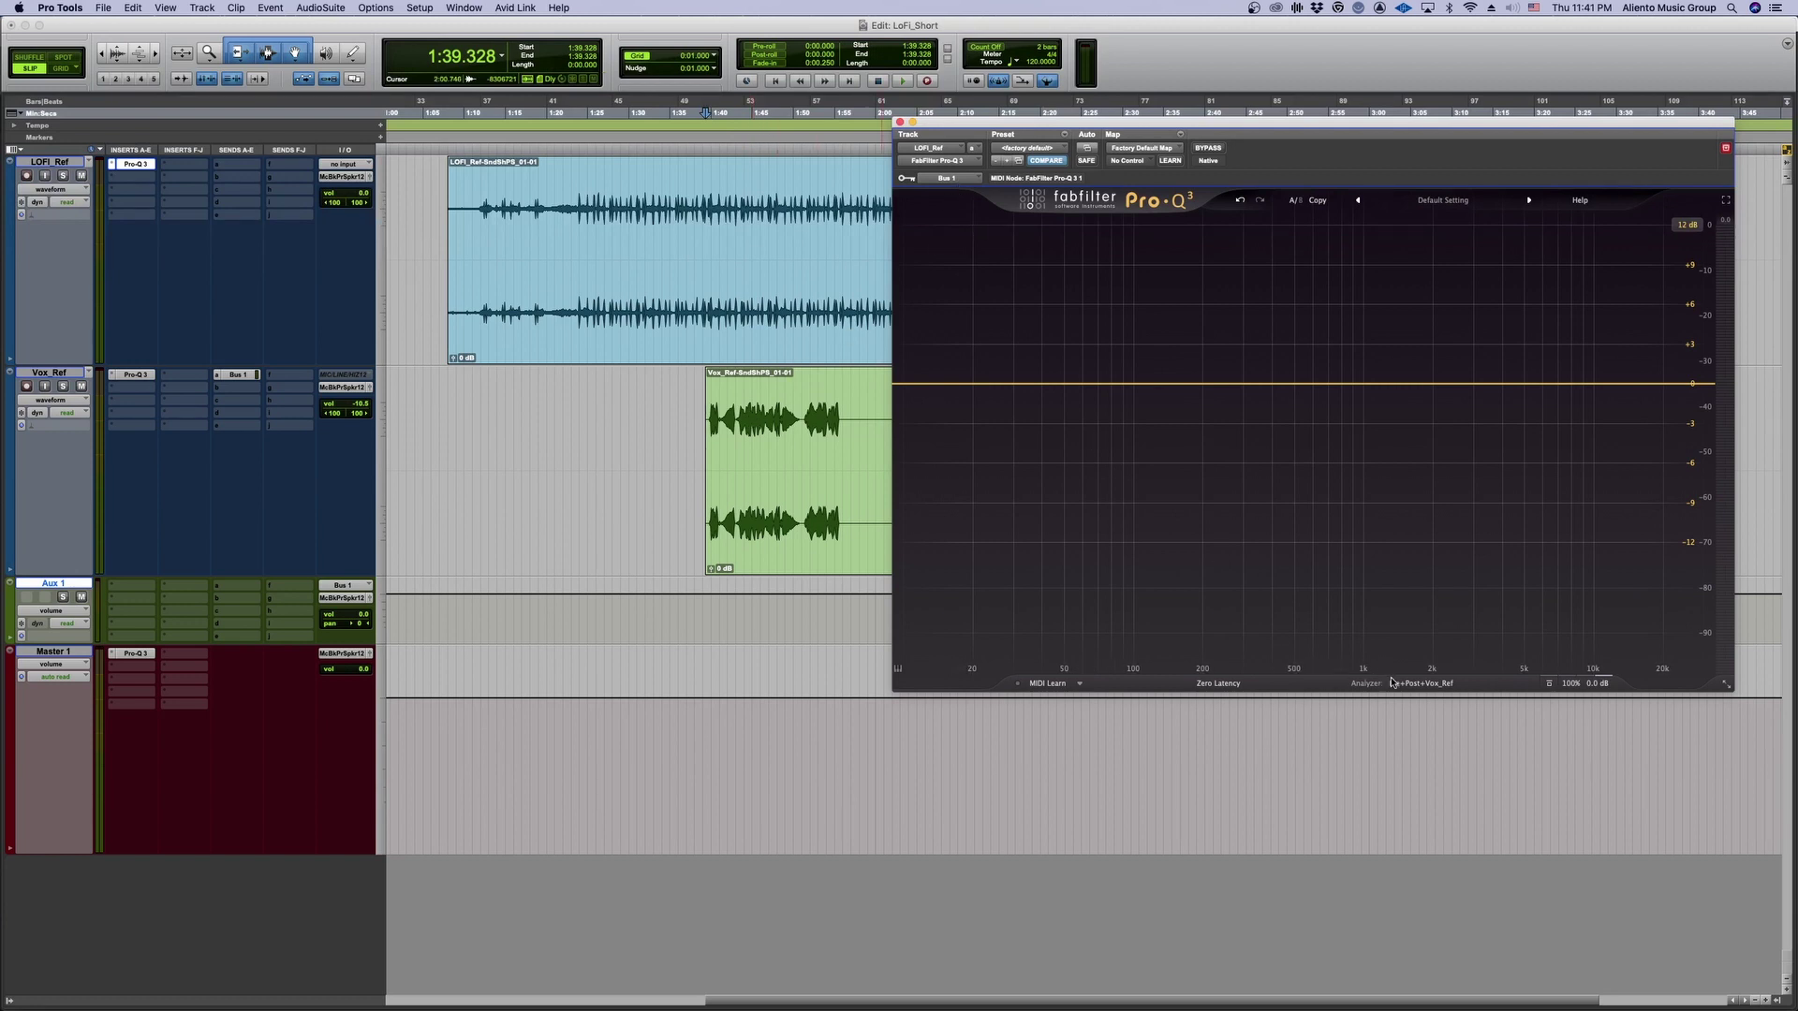
- During playback, add a bell cut in the low-mid collision area at about 322 Hz, -1.27 dB, with a Q of about 2.2
key(space)
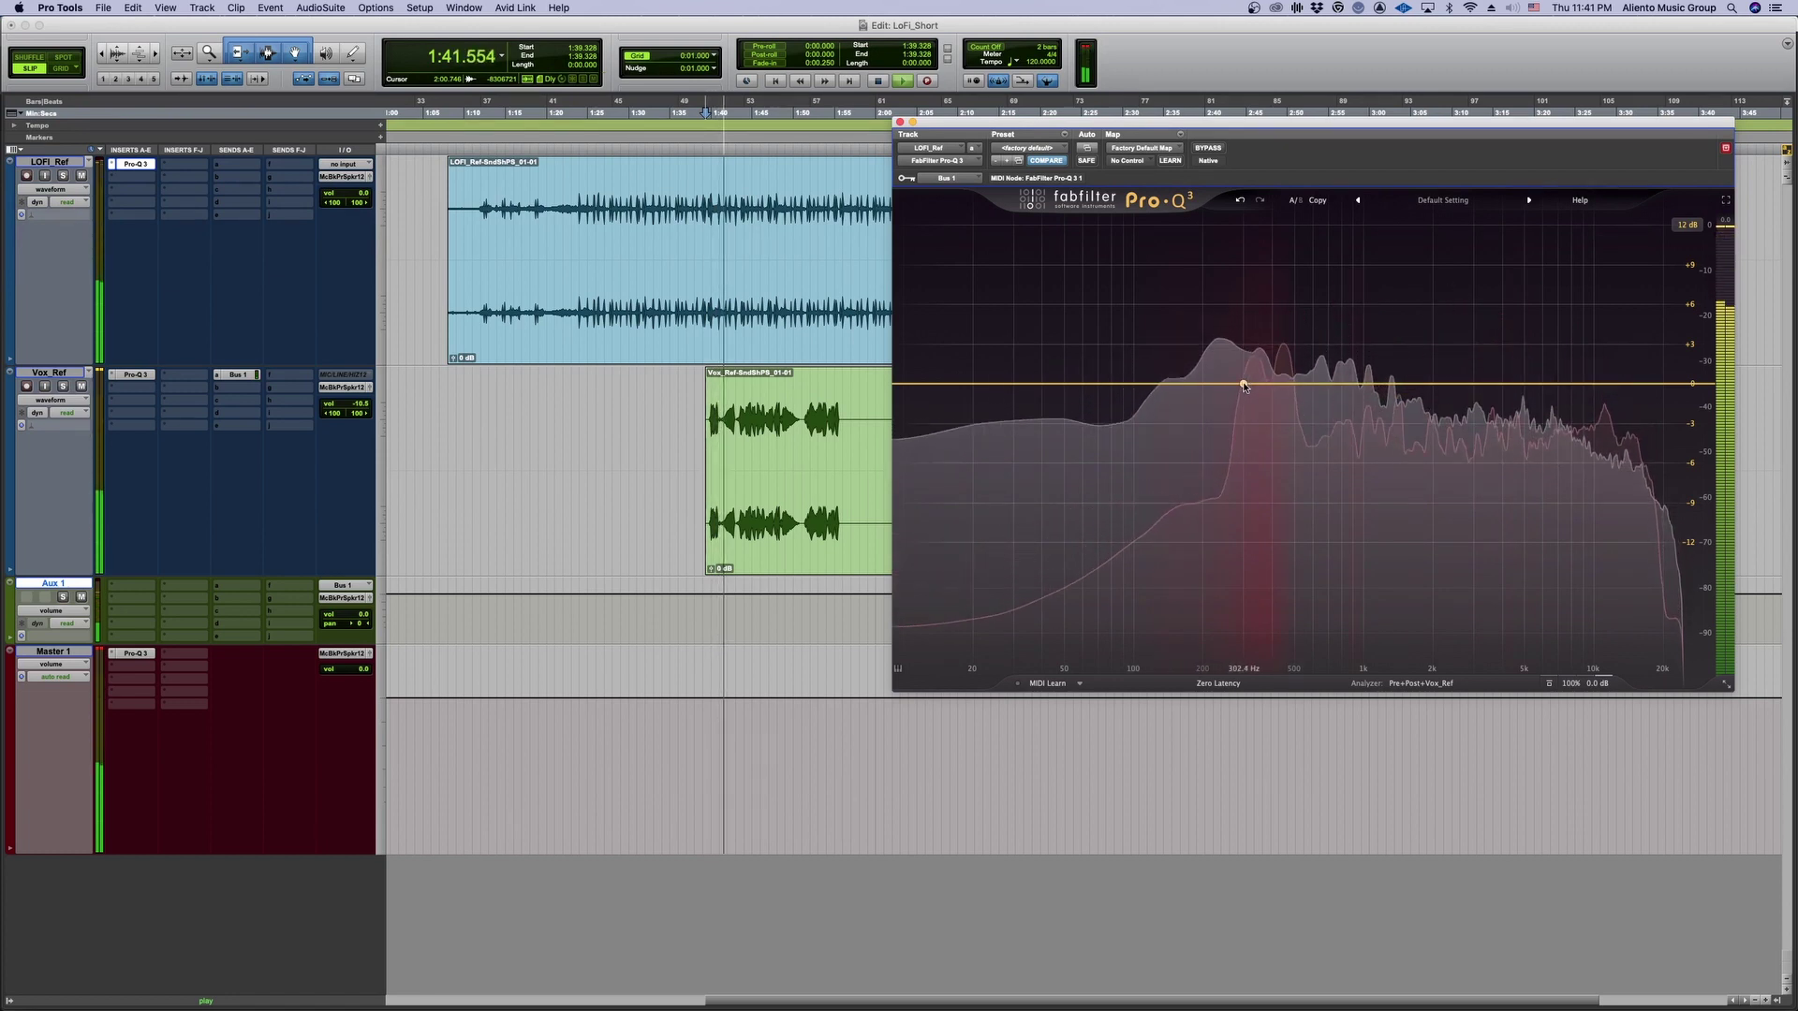
drag(1242, 384, 1251, 403)
scroll(1251, 403, up, 3)
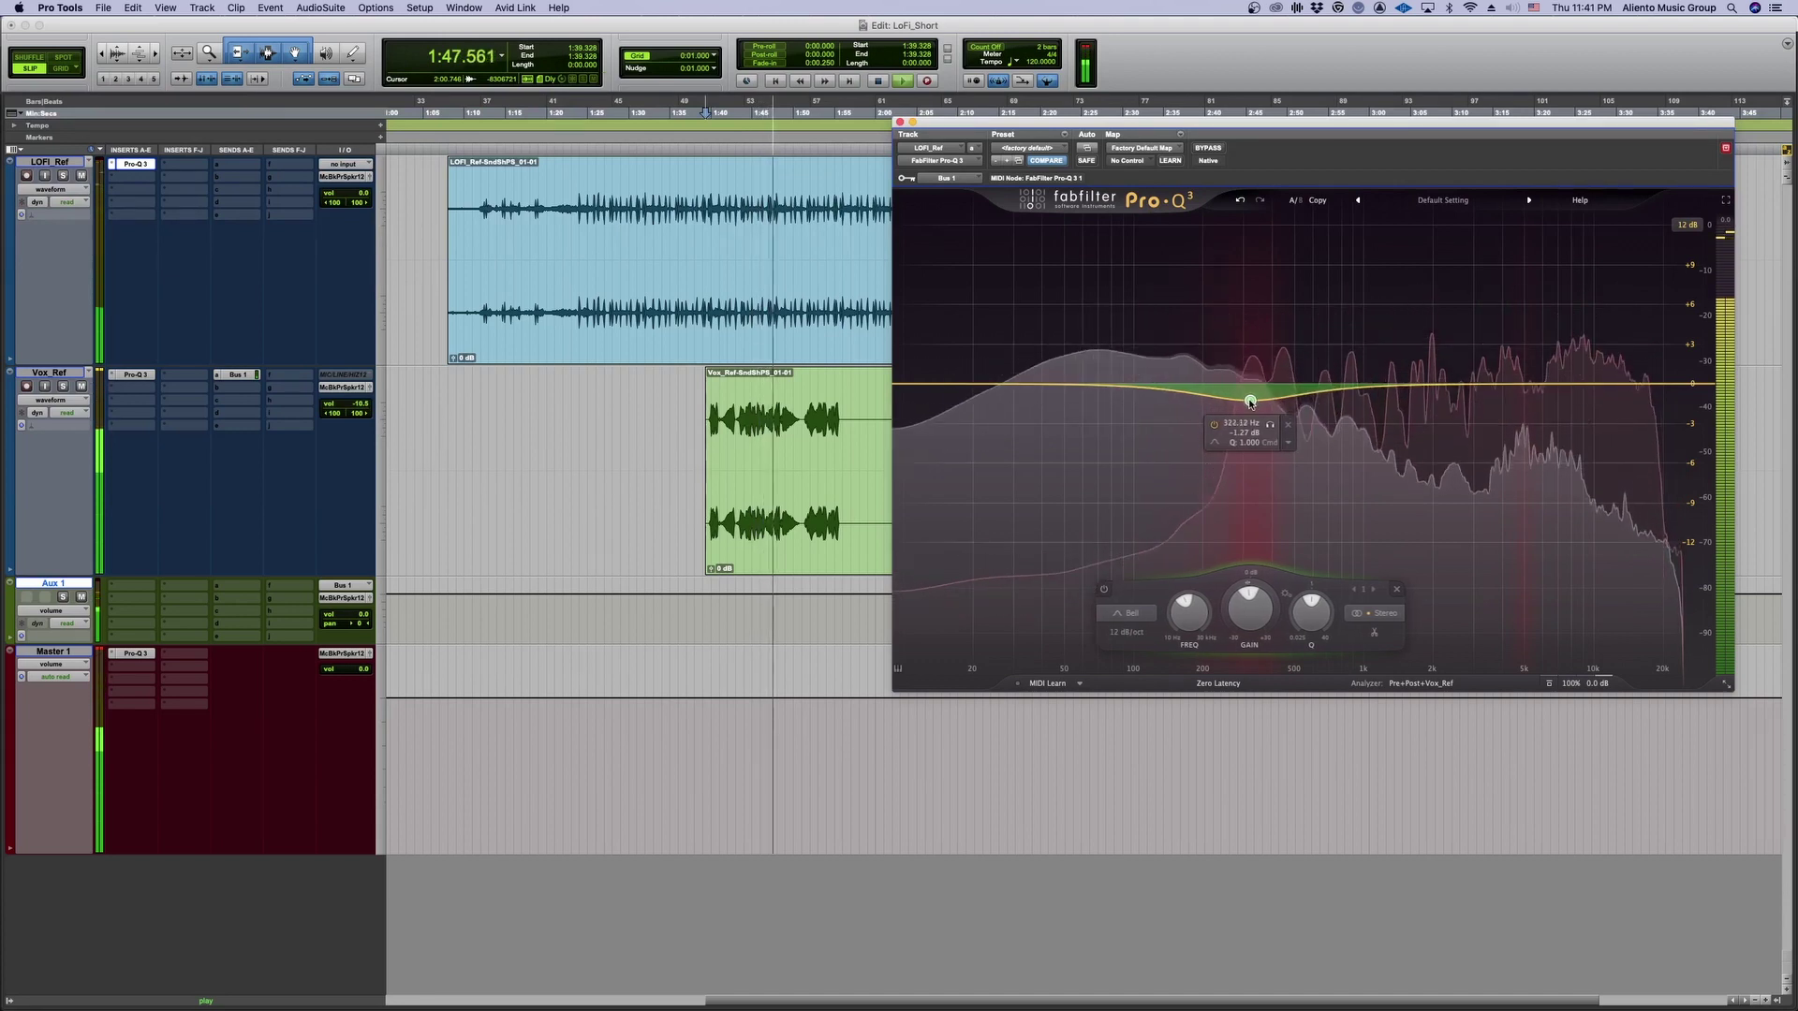
scroll(1251, 402, up, 2)
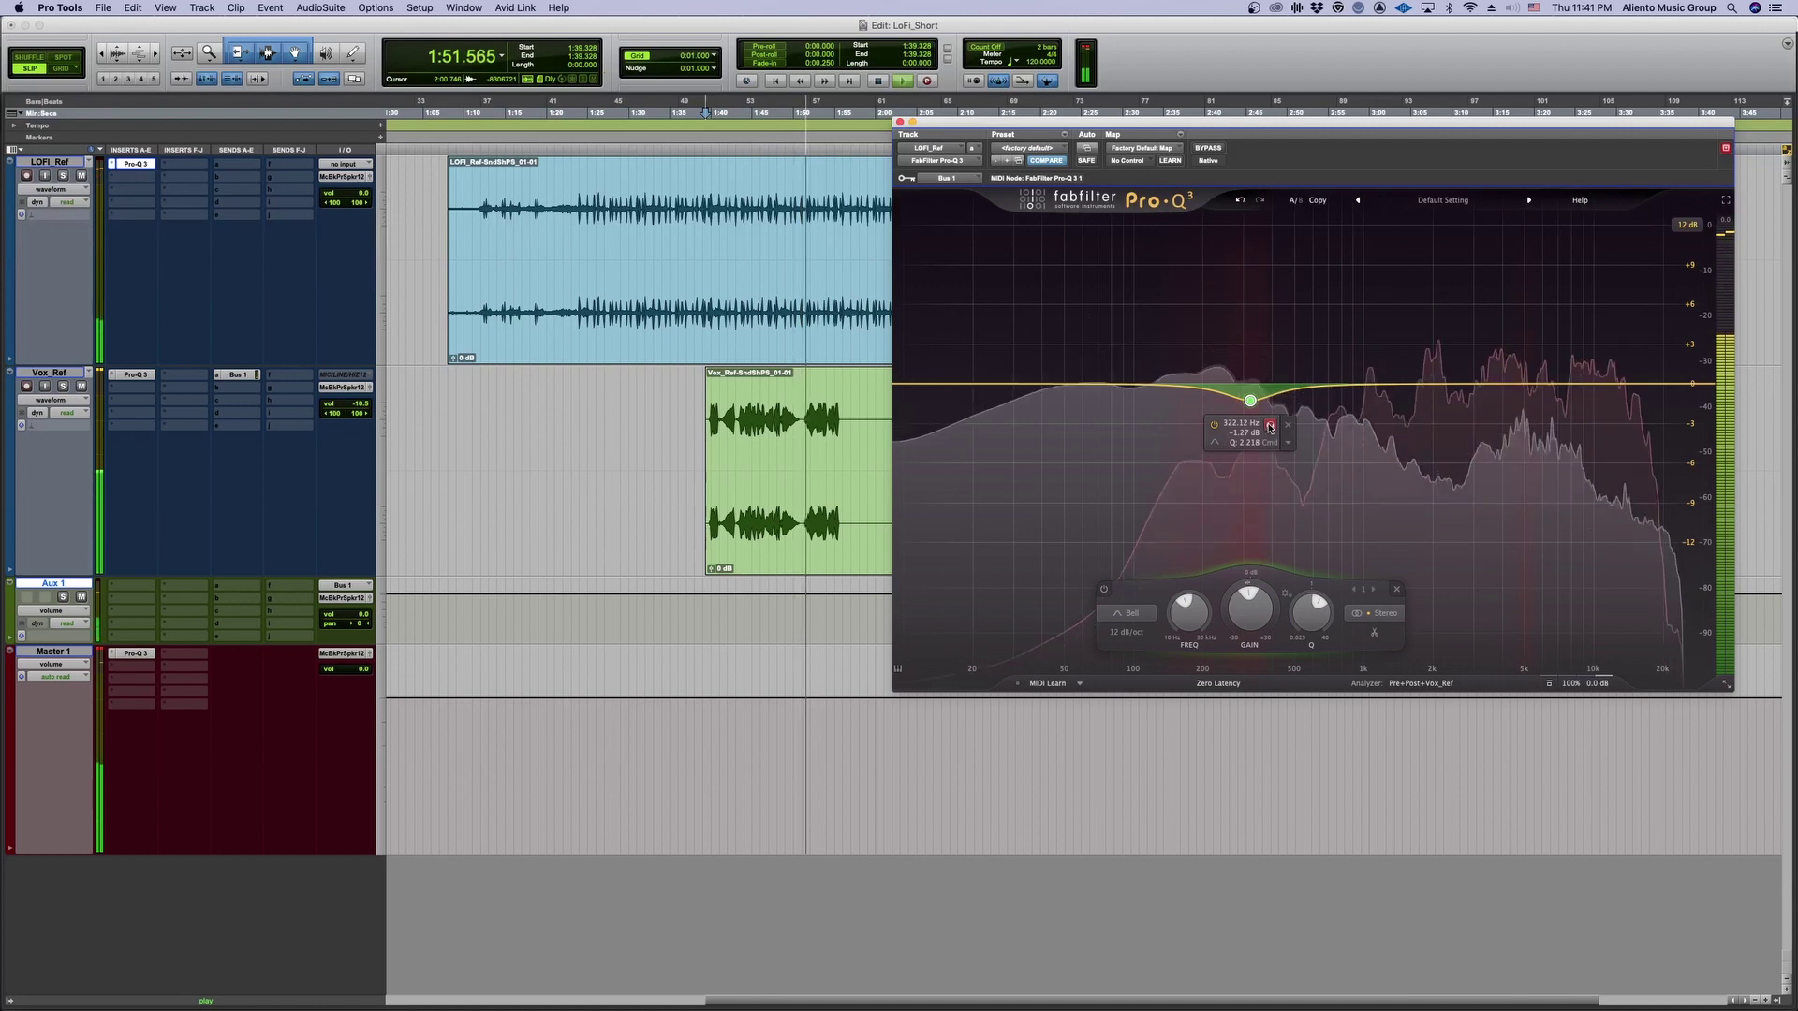
- Audition the bell band in solo while shifting its frequency to about 318 Hz, and stop playback
click(1270, 427)
drag(1269, 427, 1266, 429)
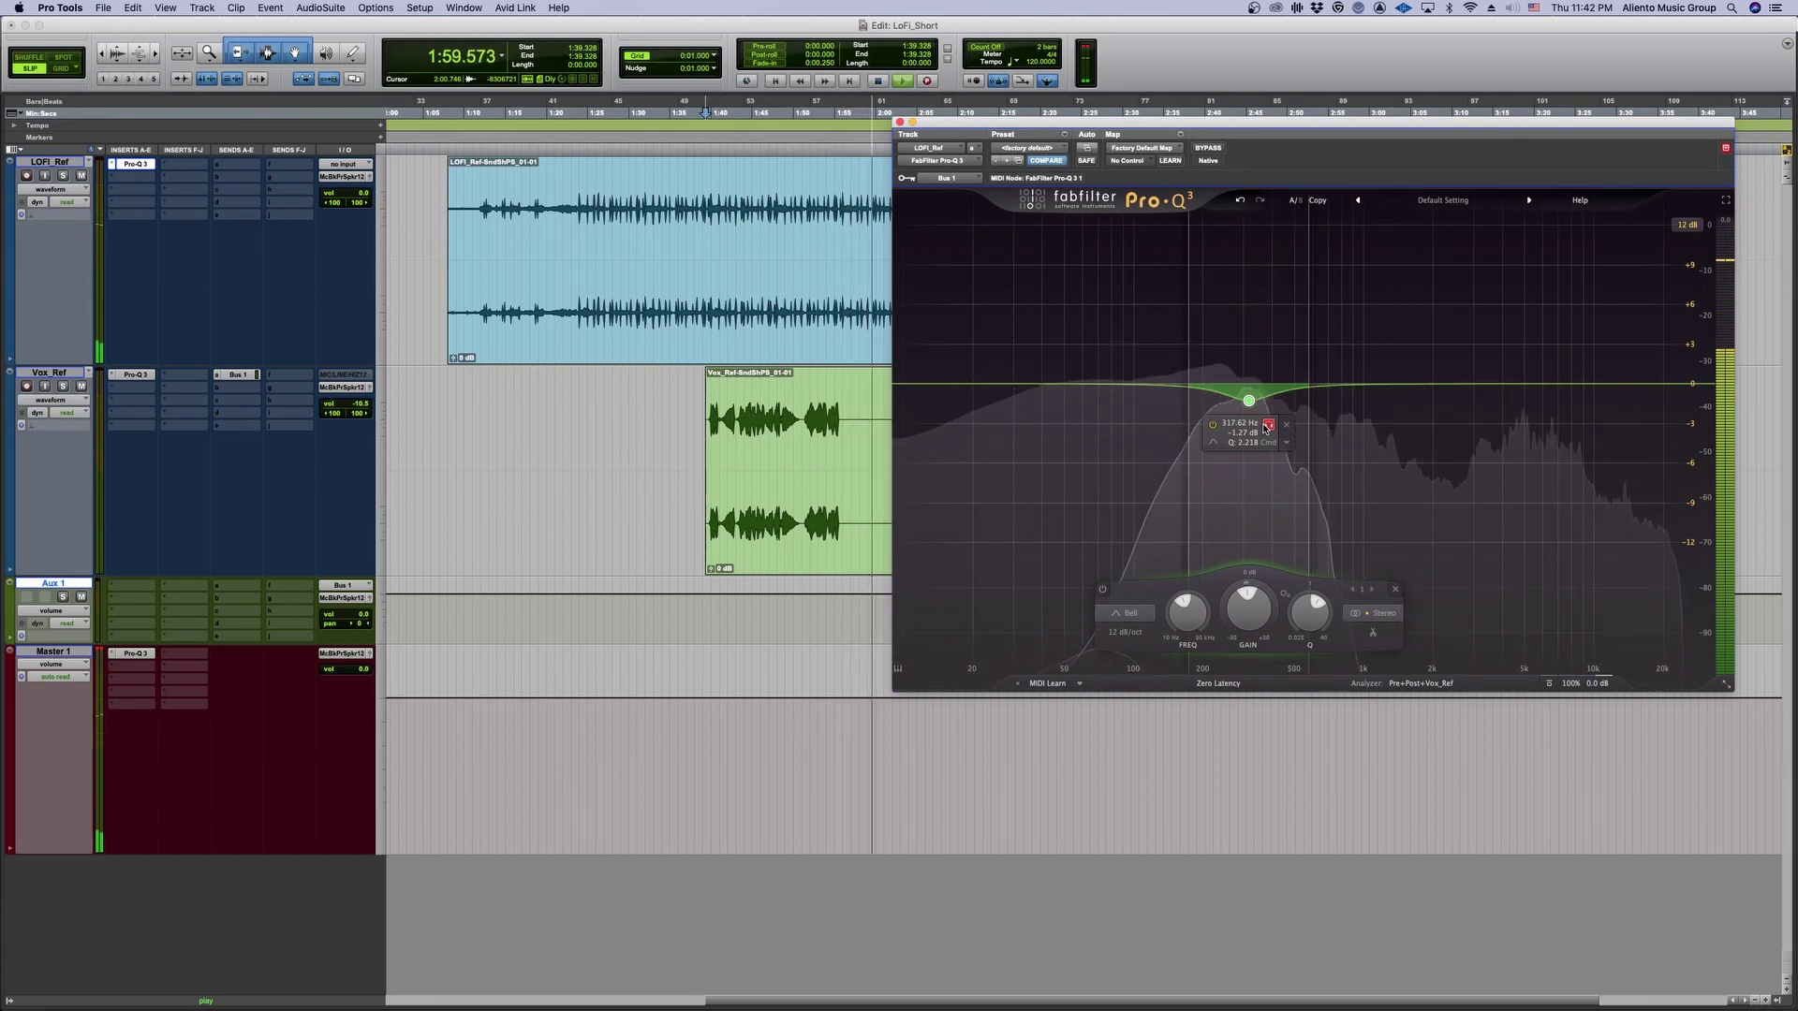
click(1266, 427)
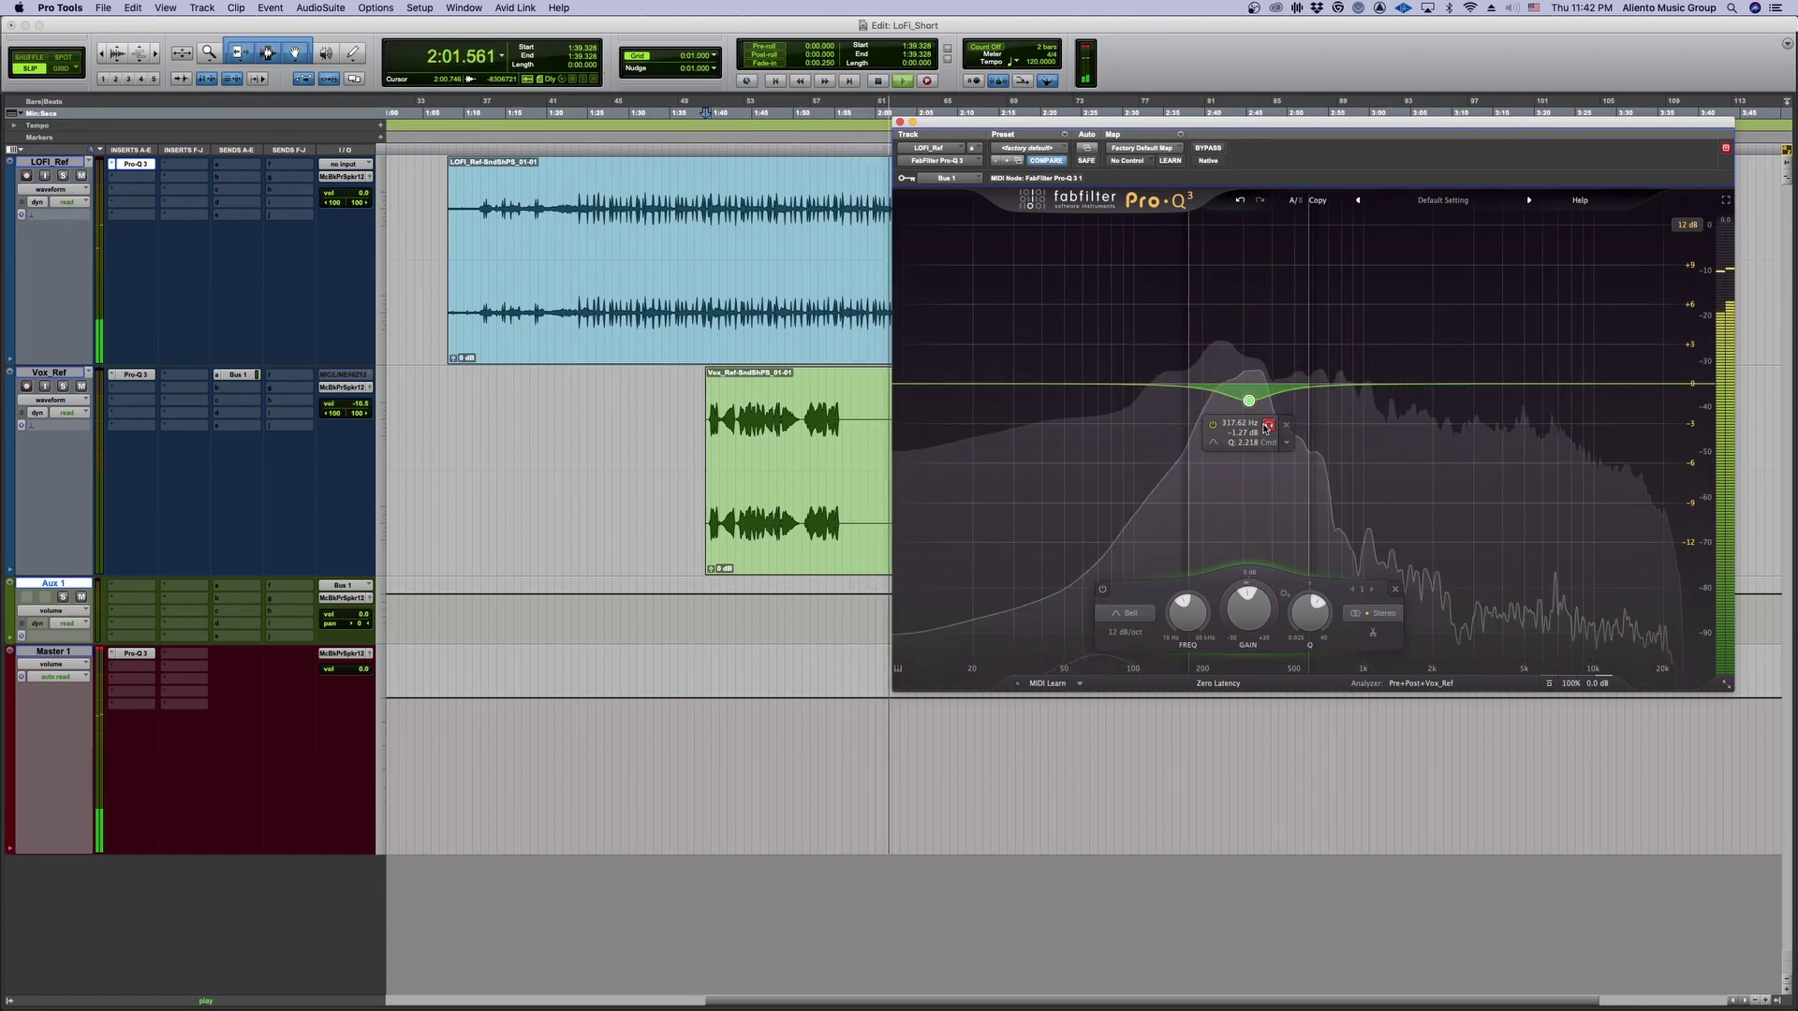
key(space)
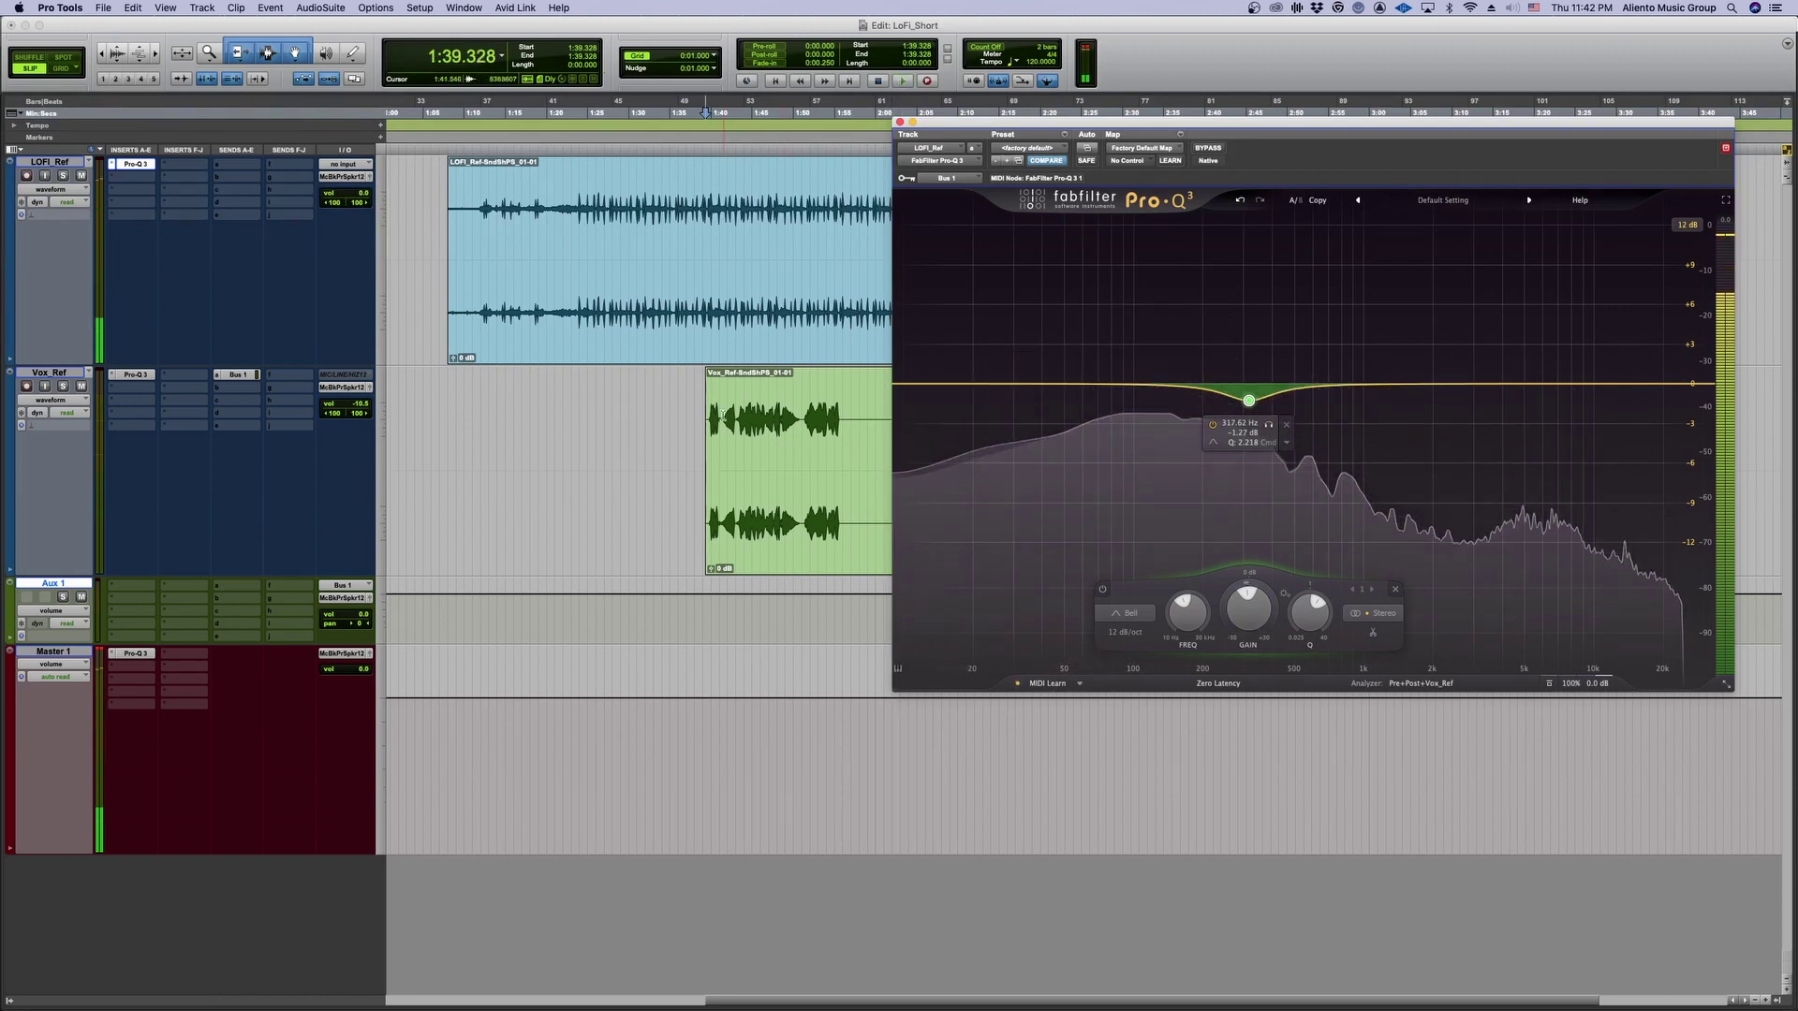
- Make the bell band dynamic while playing from 1:42.144 within the vocal clip, and switch its threshold from Auto to manual
click(736, 463)
key(space)
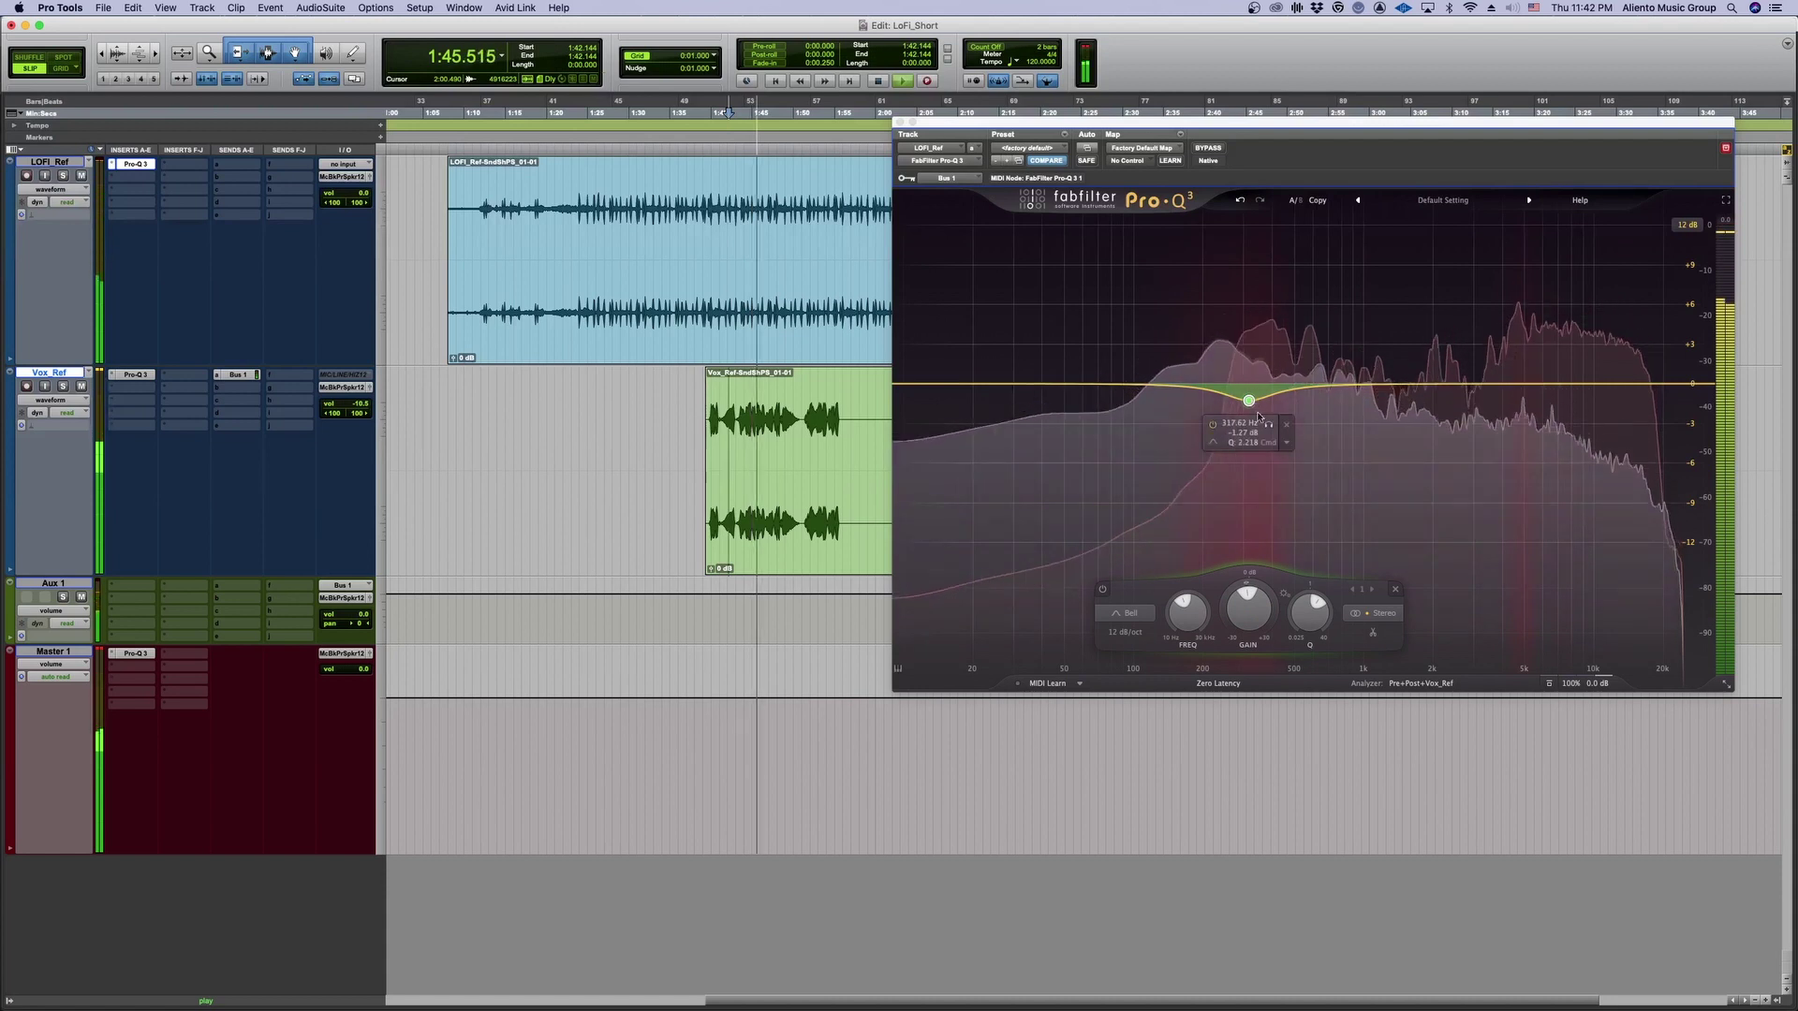
click(1286, 443)
click(1309, 485)
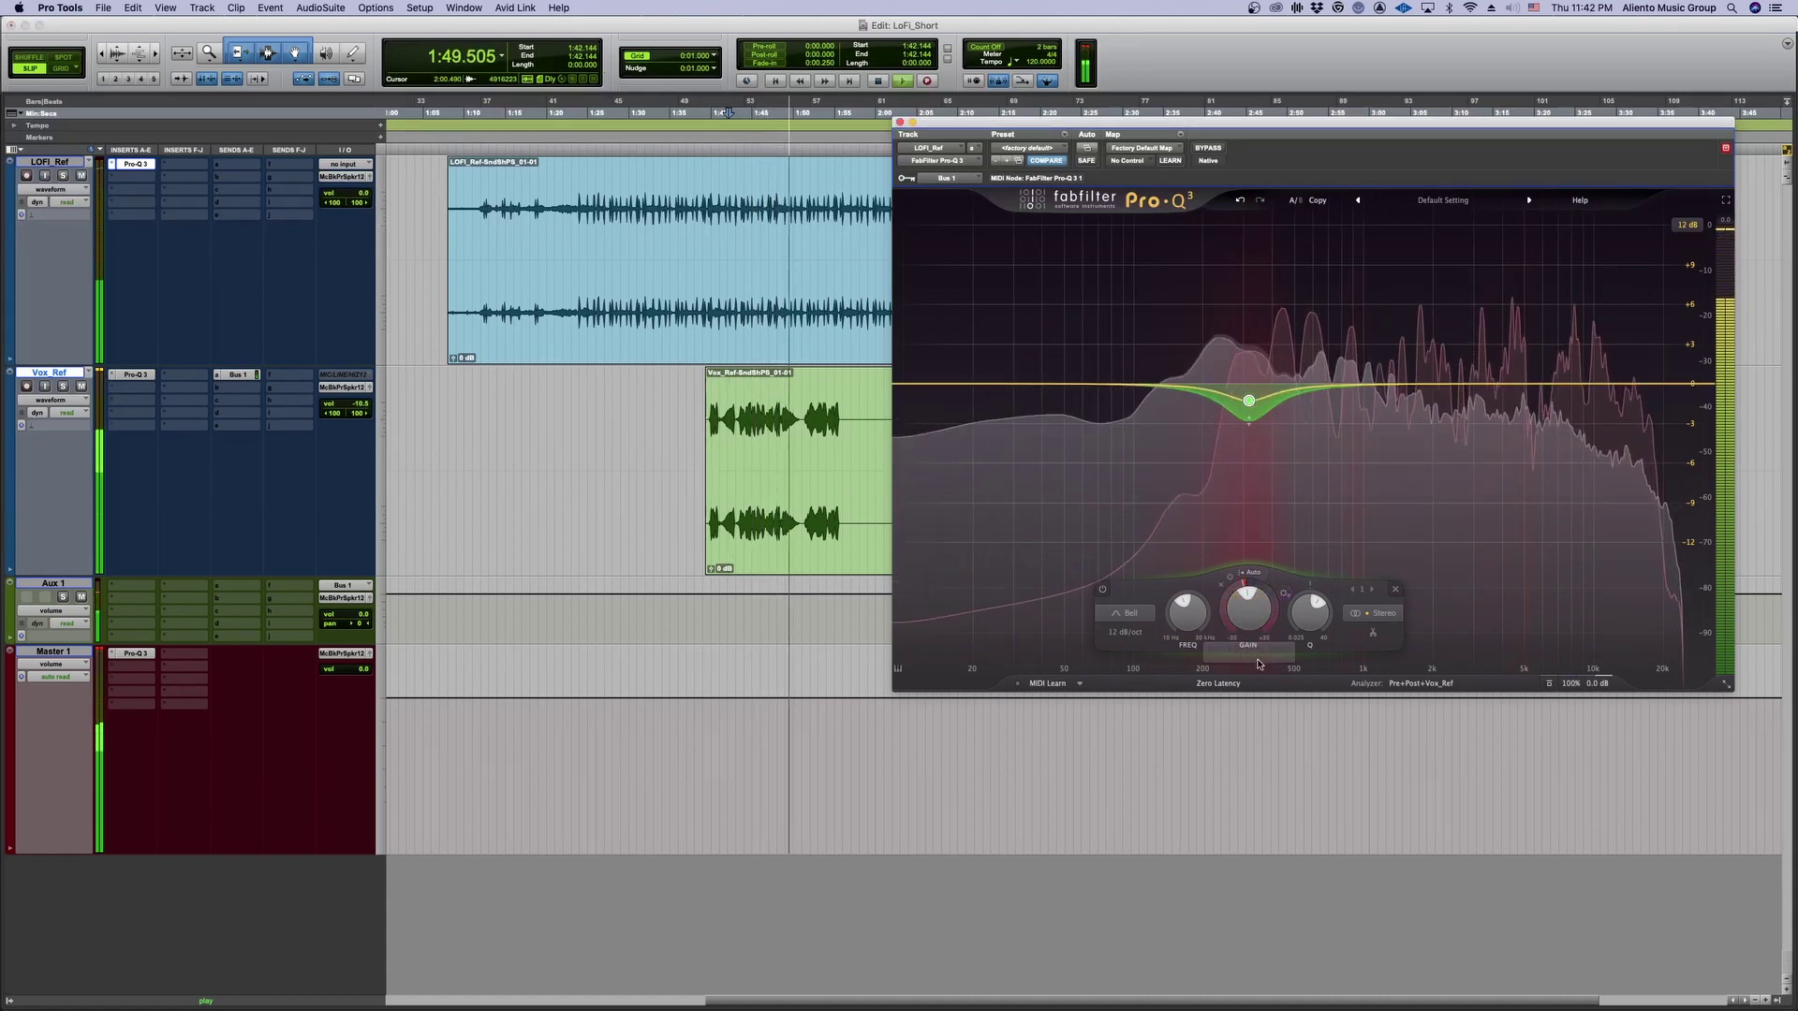
click(1260, 579)
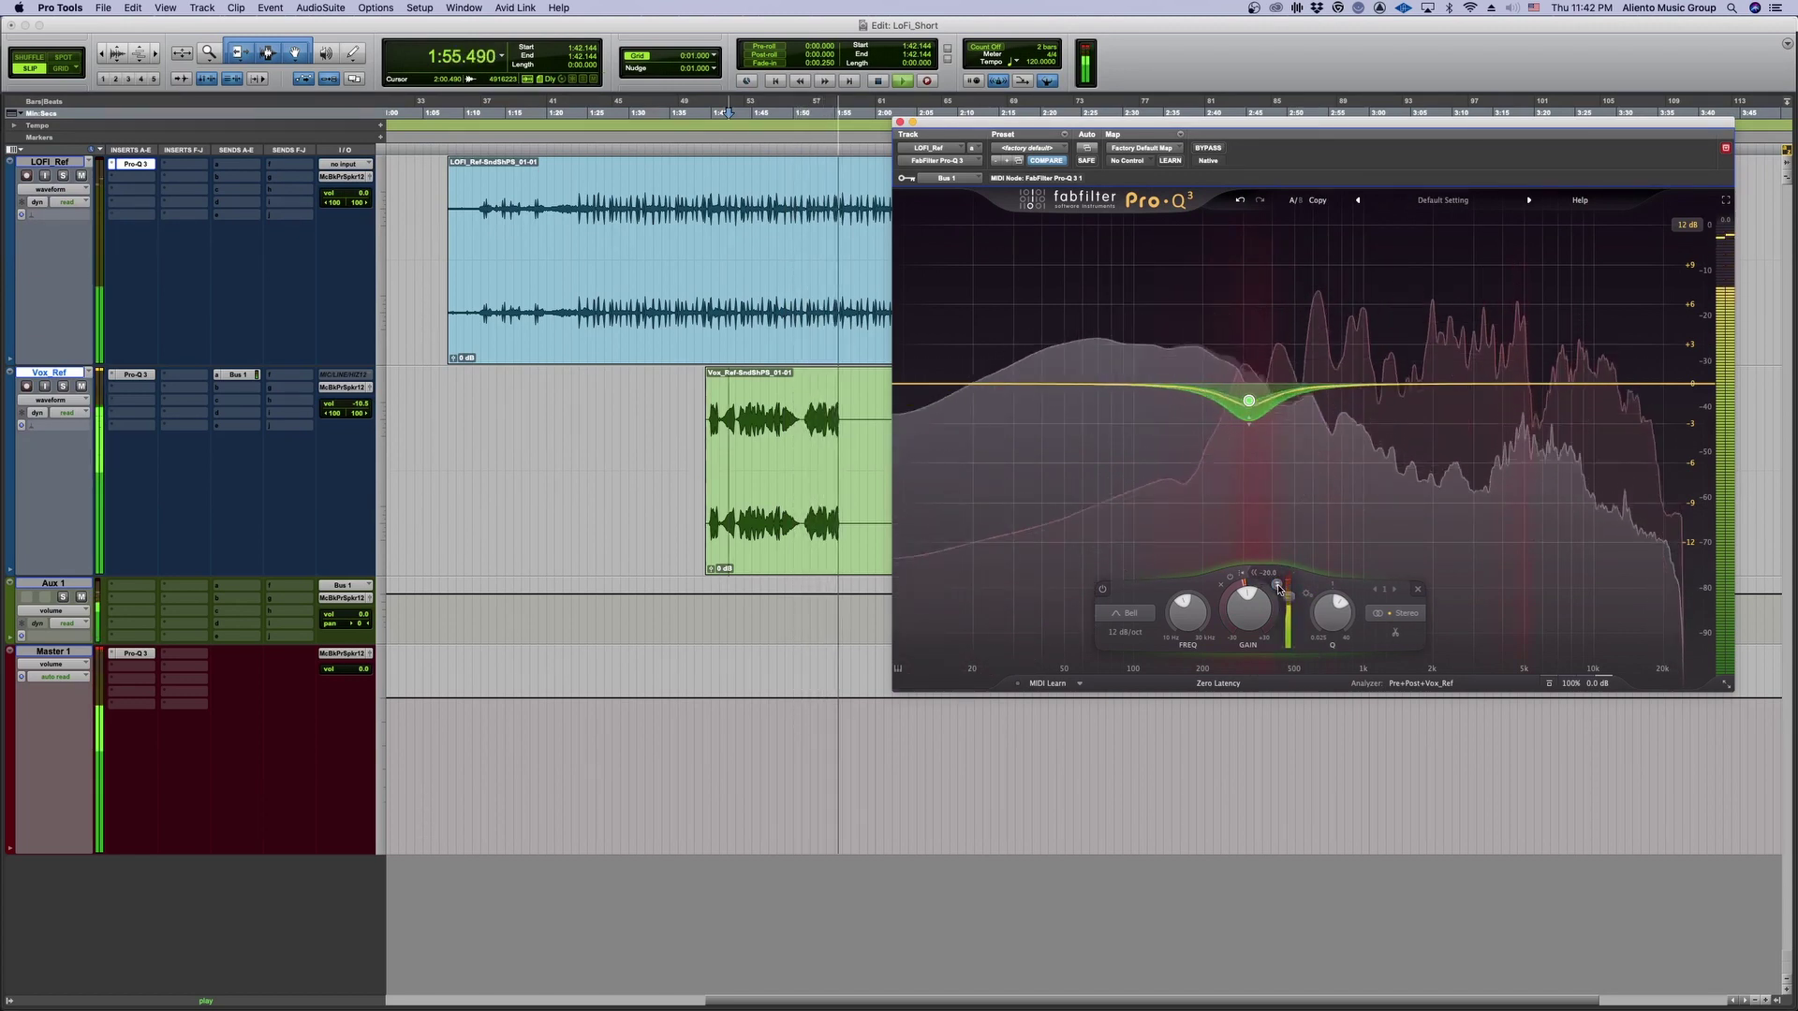
- Audition the dynamic bell cut by playing from 1:32.160, ahead of the vocal clip, through the vocal passage, and stop playback
mouse_move(1248, 391)
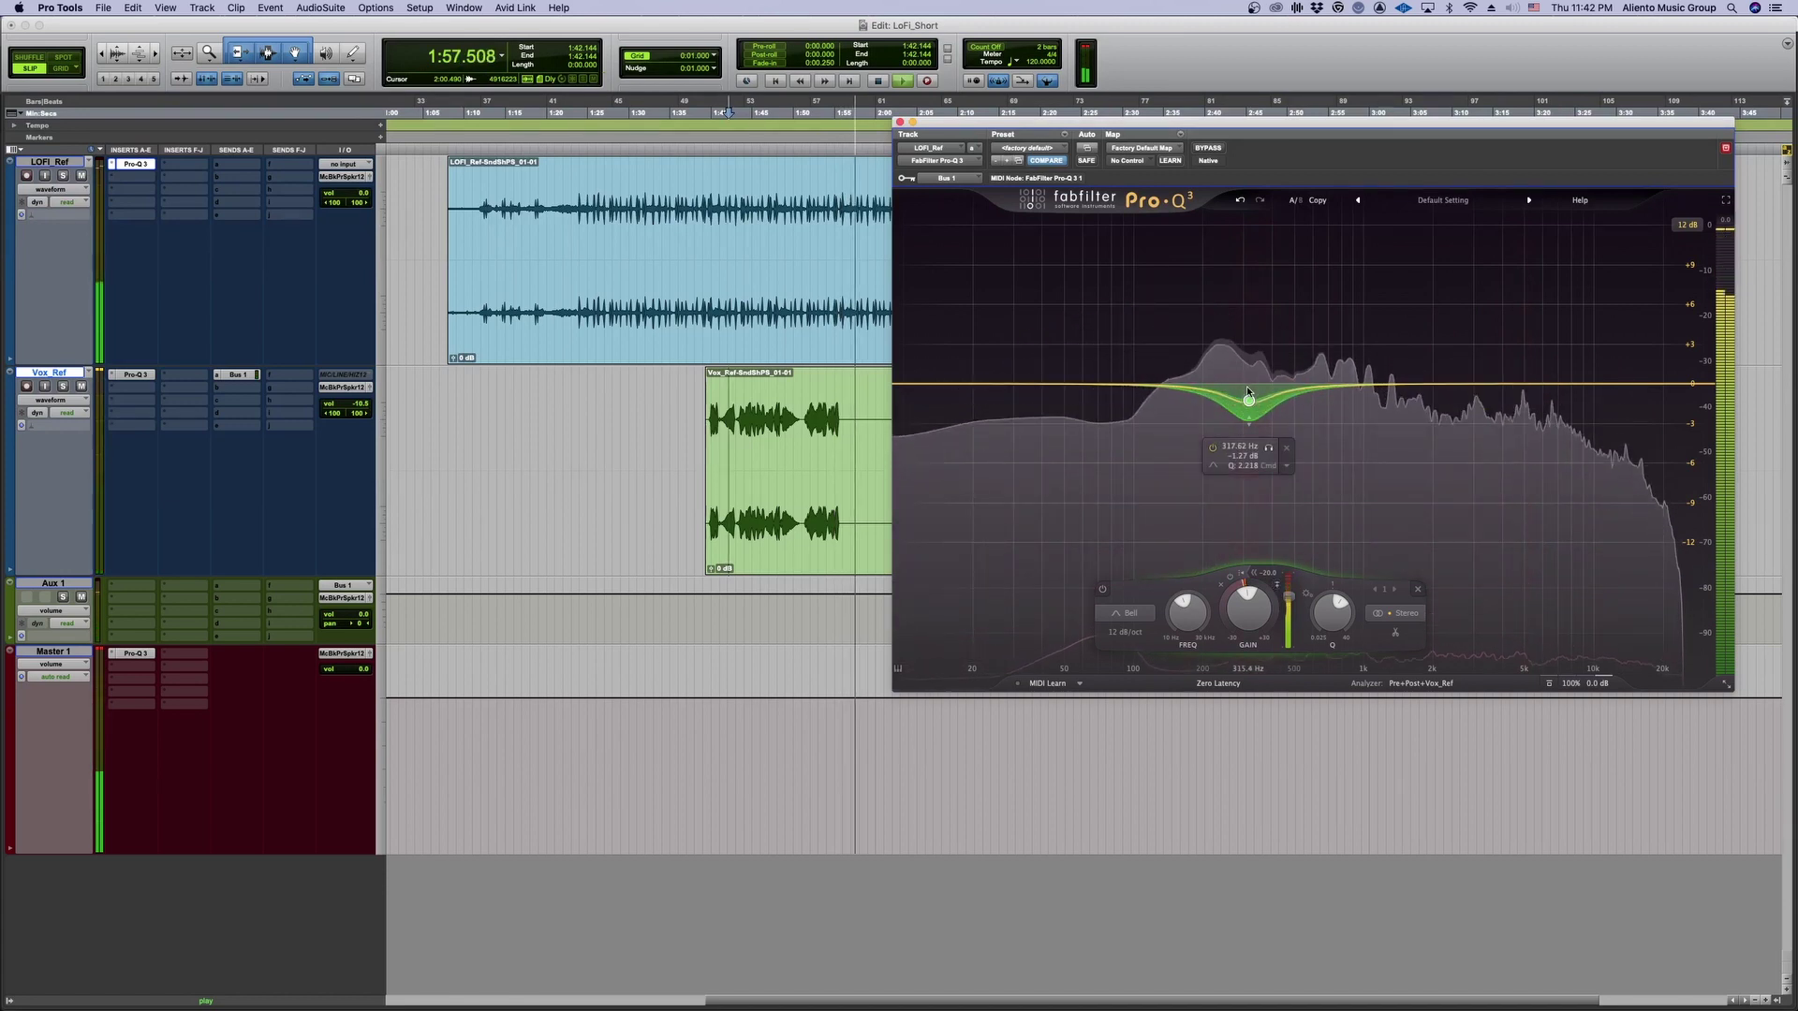
key(space)
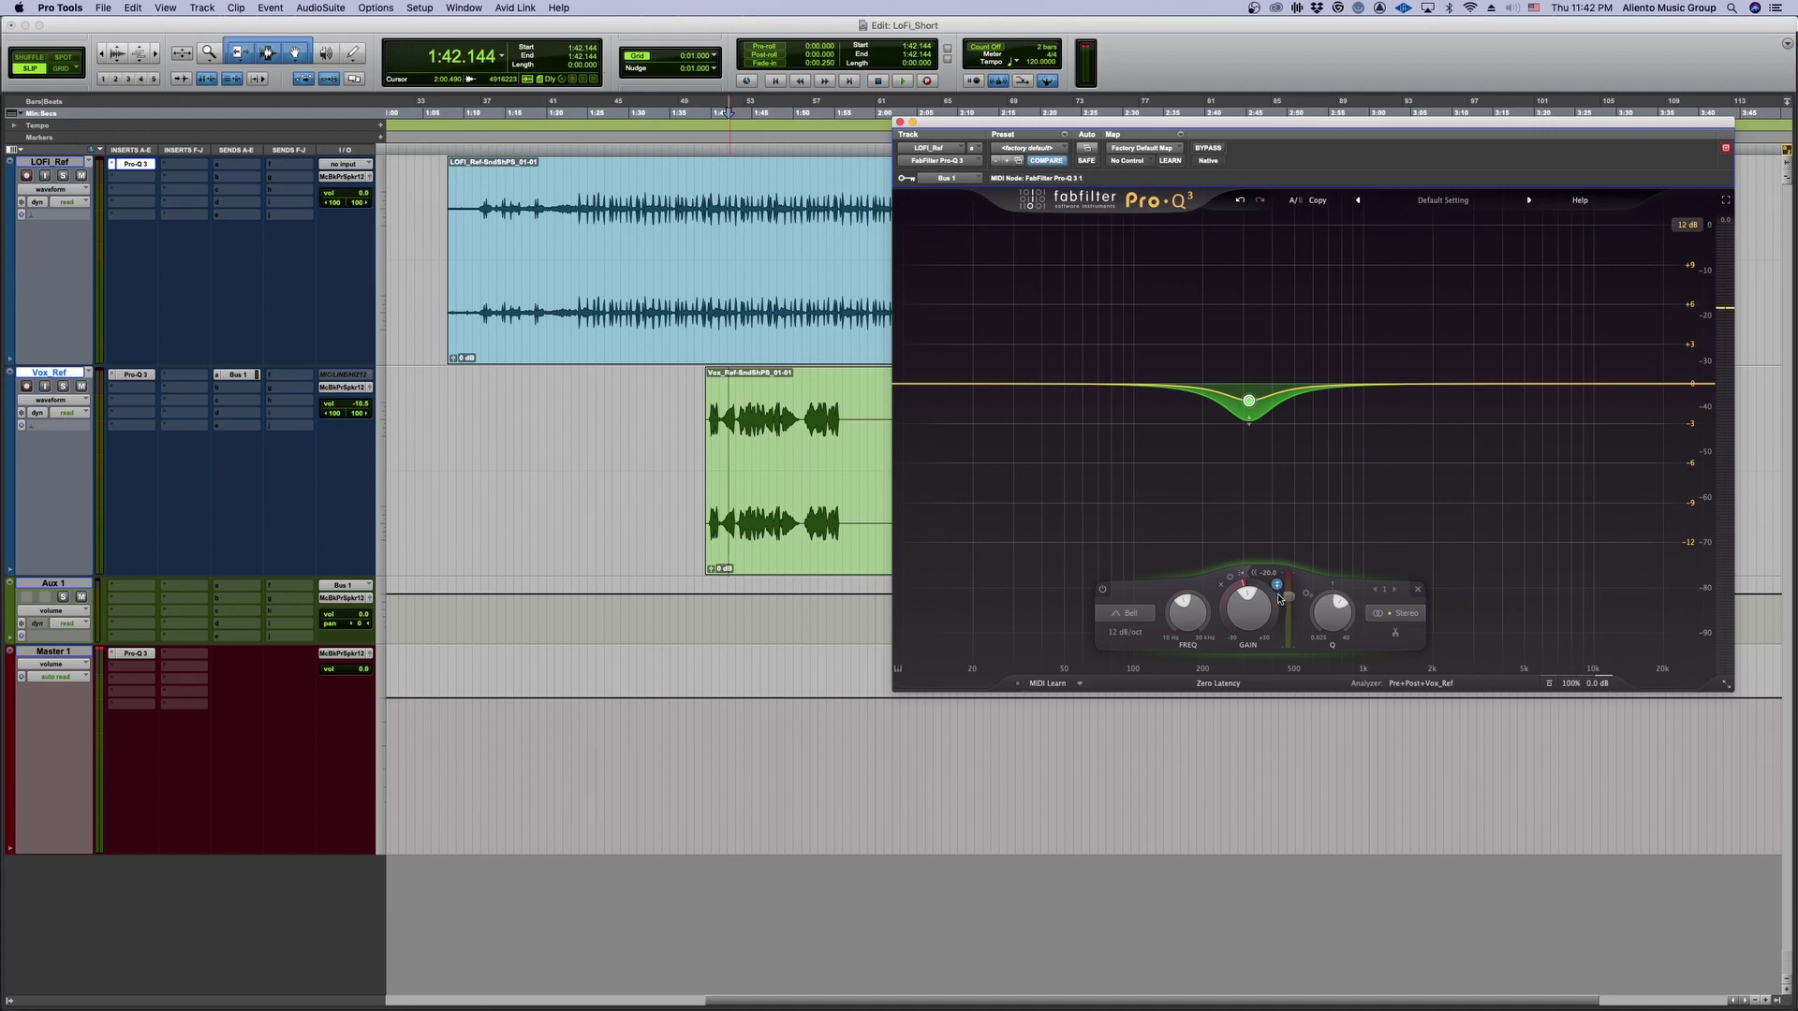
click(700, 380)
key(space)
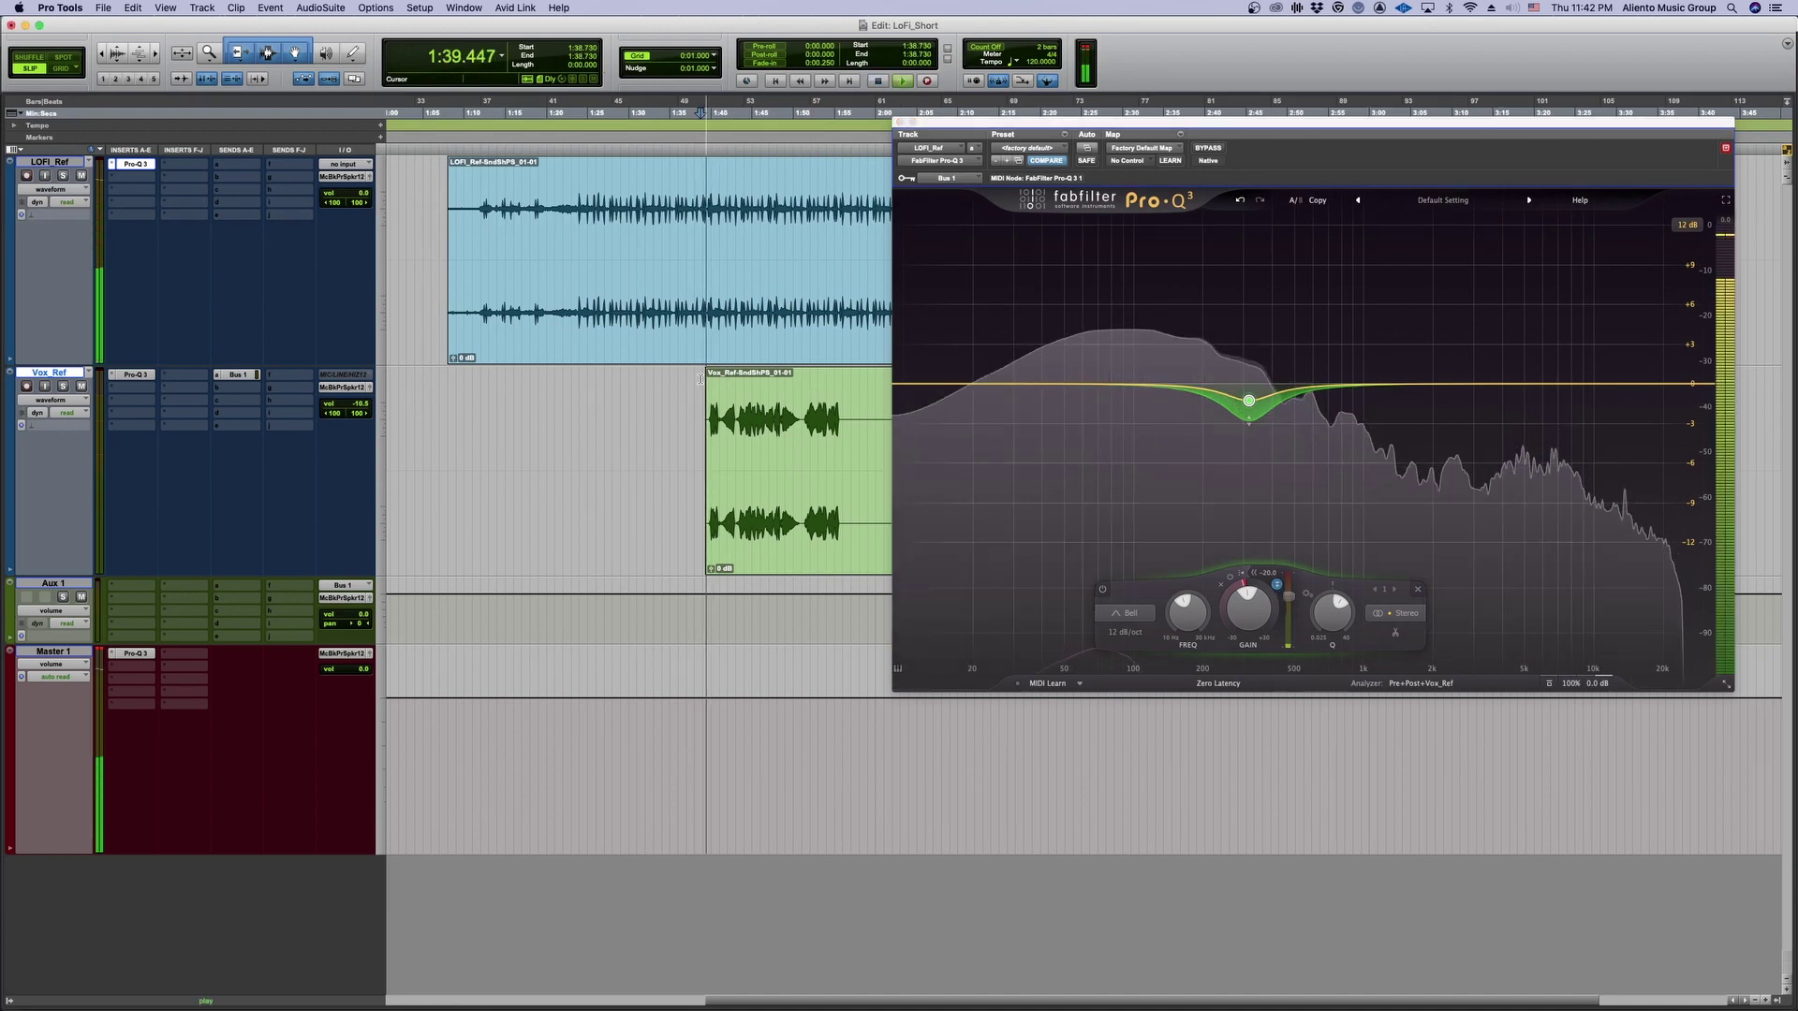
click(690, 379)
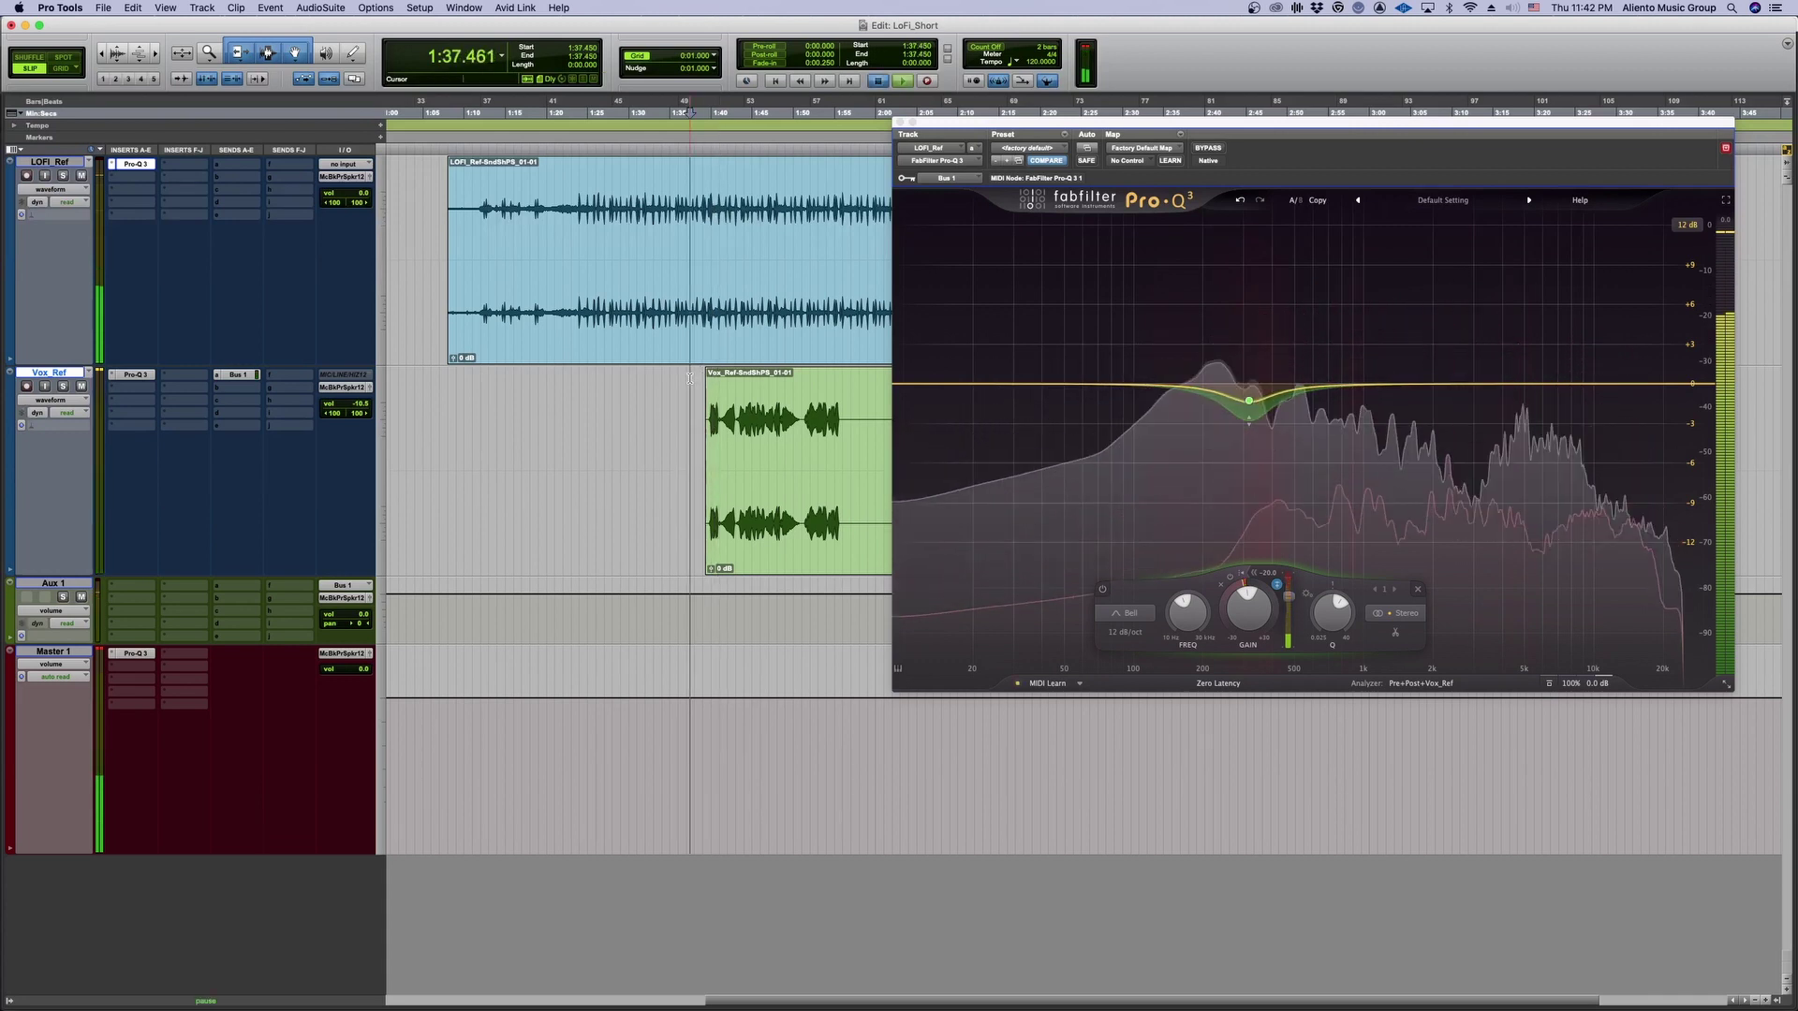
click(652, 379)
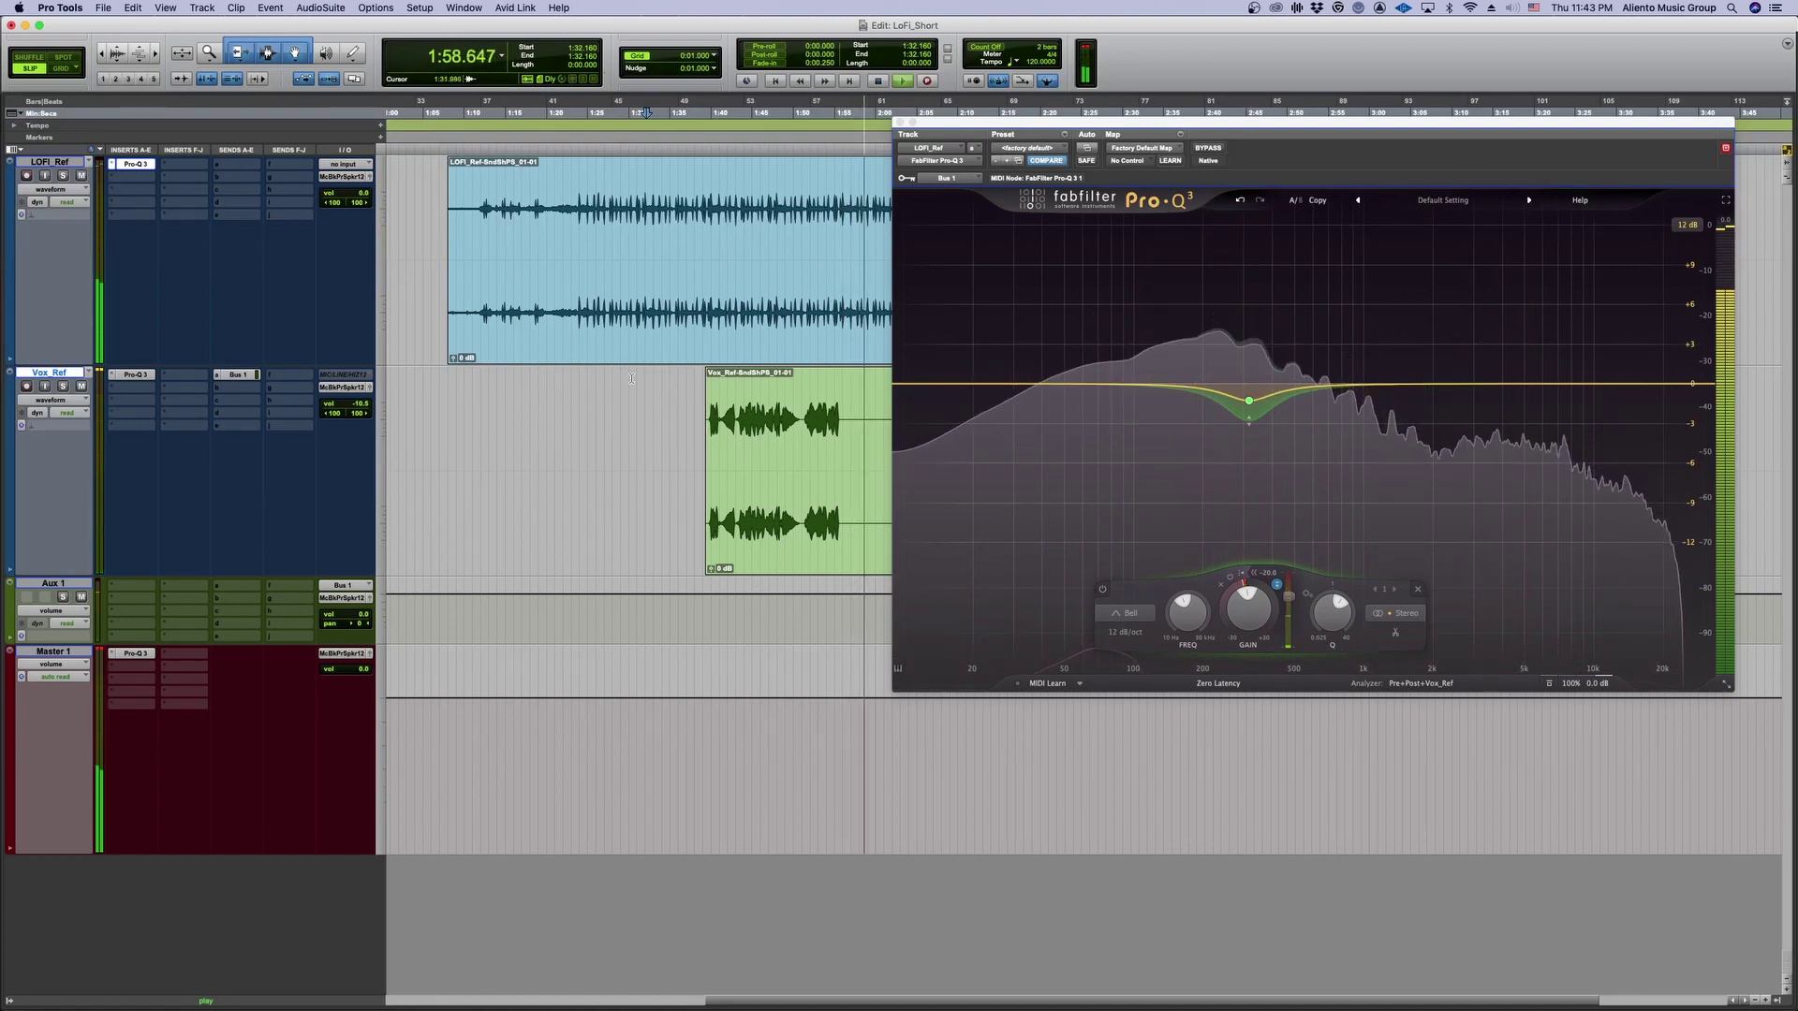
key(space)
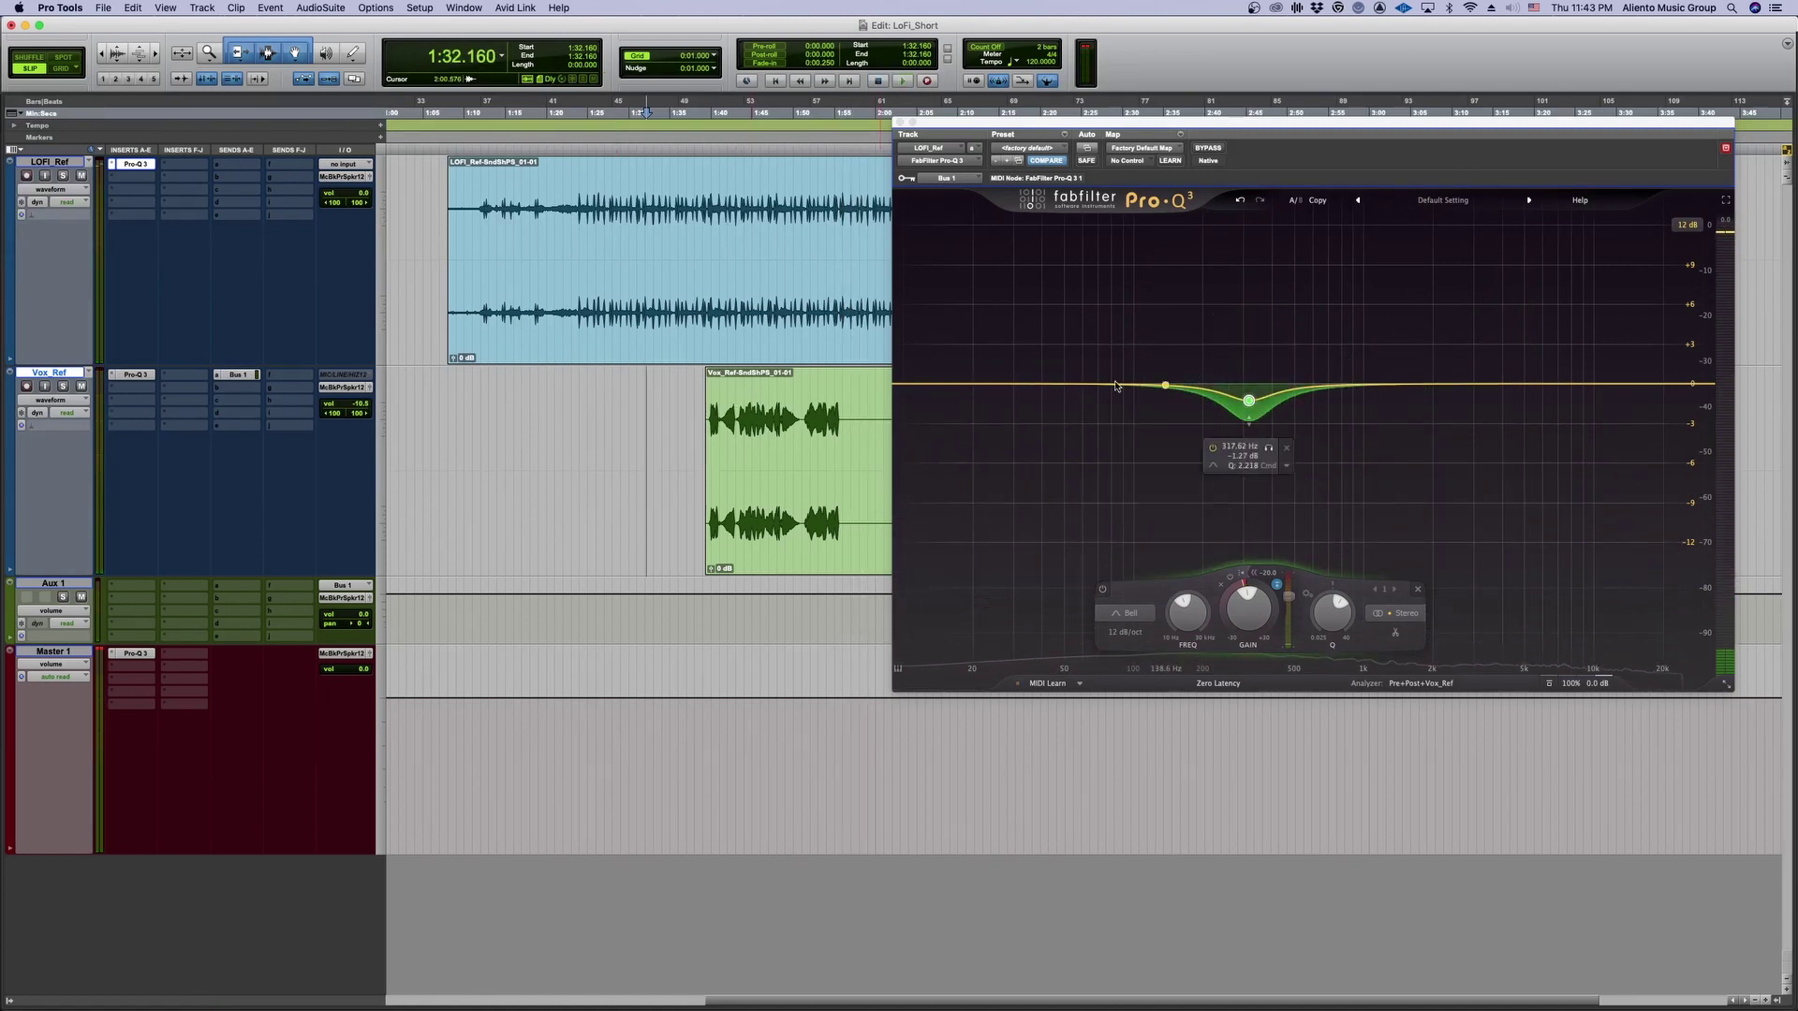
- Playing from 1:38.389, try the dynamic bell band as a boost and as a slight cut, and delete the band
click(713, 397)
key(space)
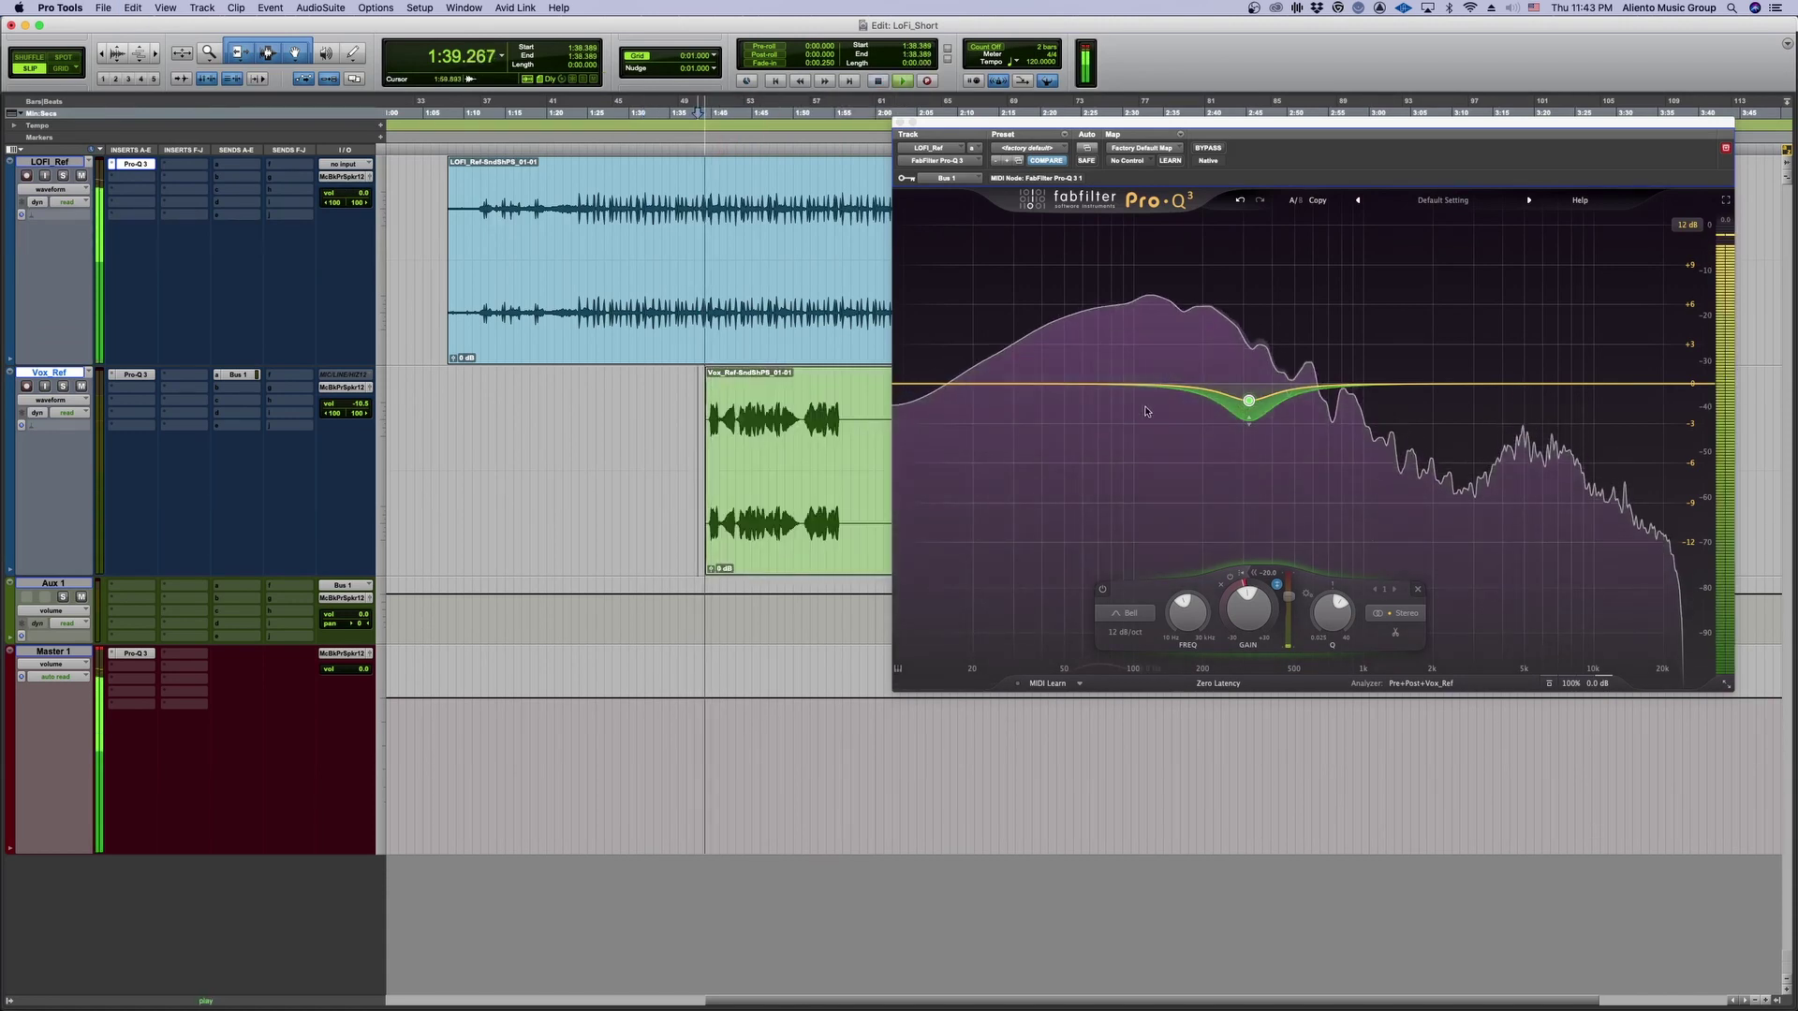
drag(1248, 401, 1246, 350)
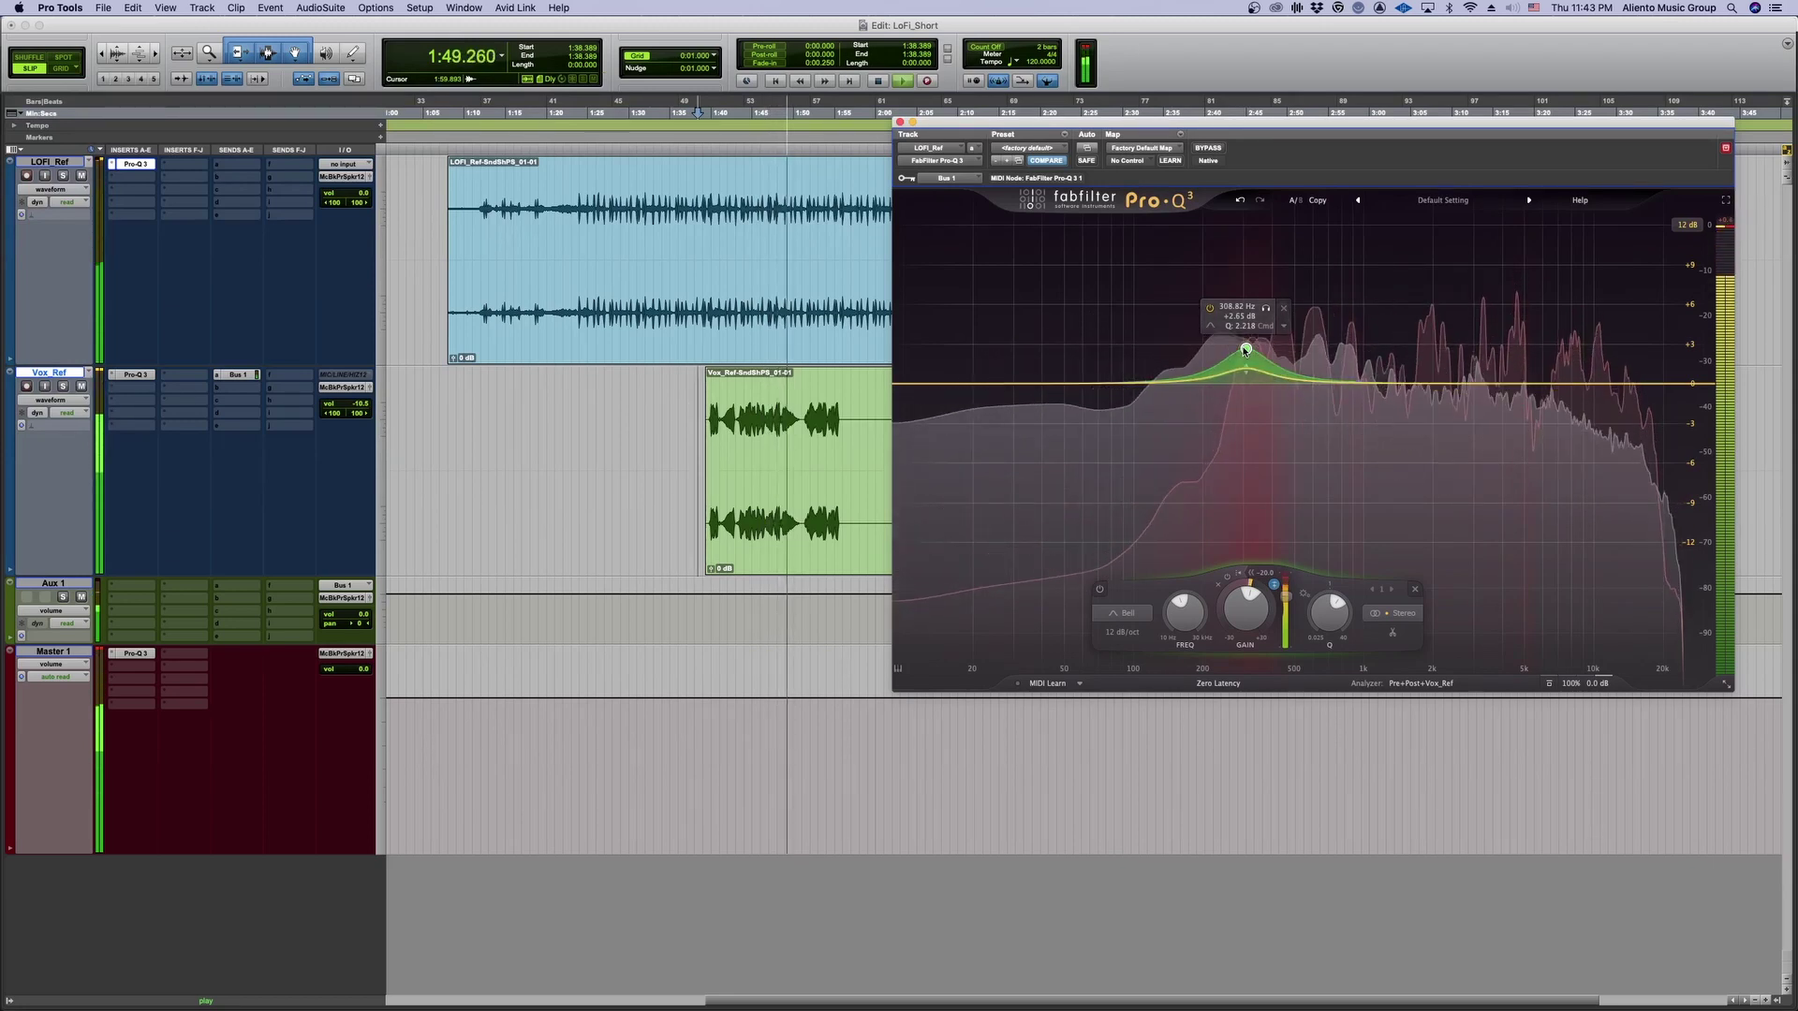
drag(1246, 351, 1241, 391)
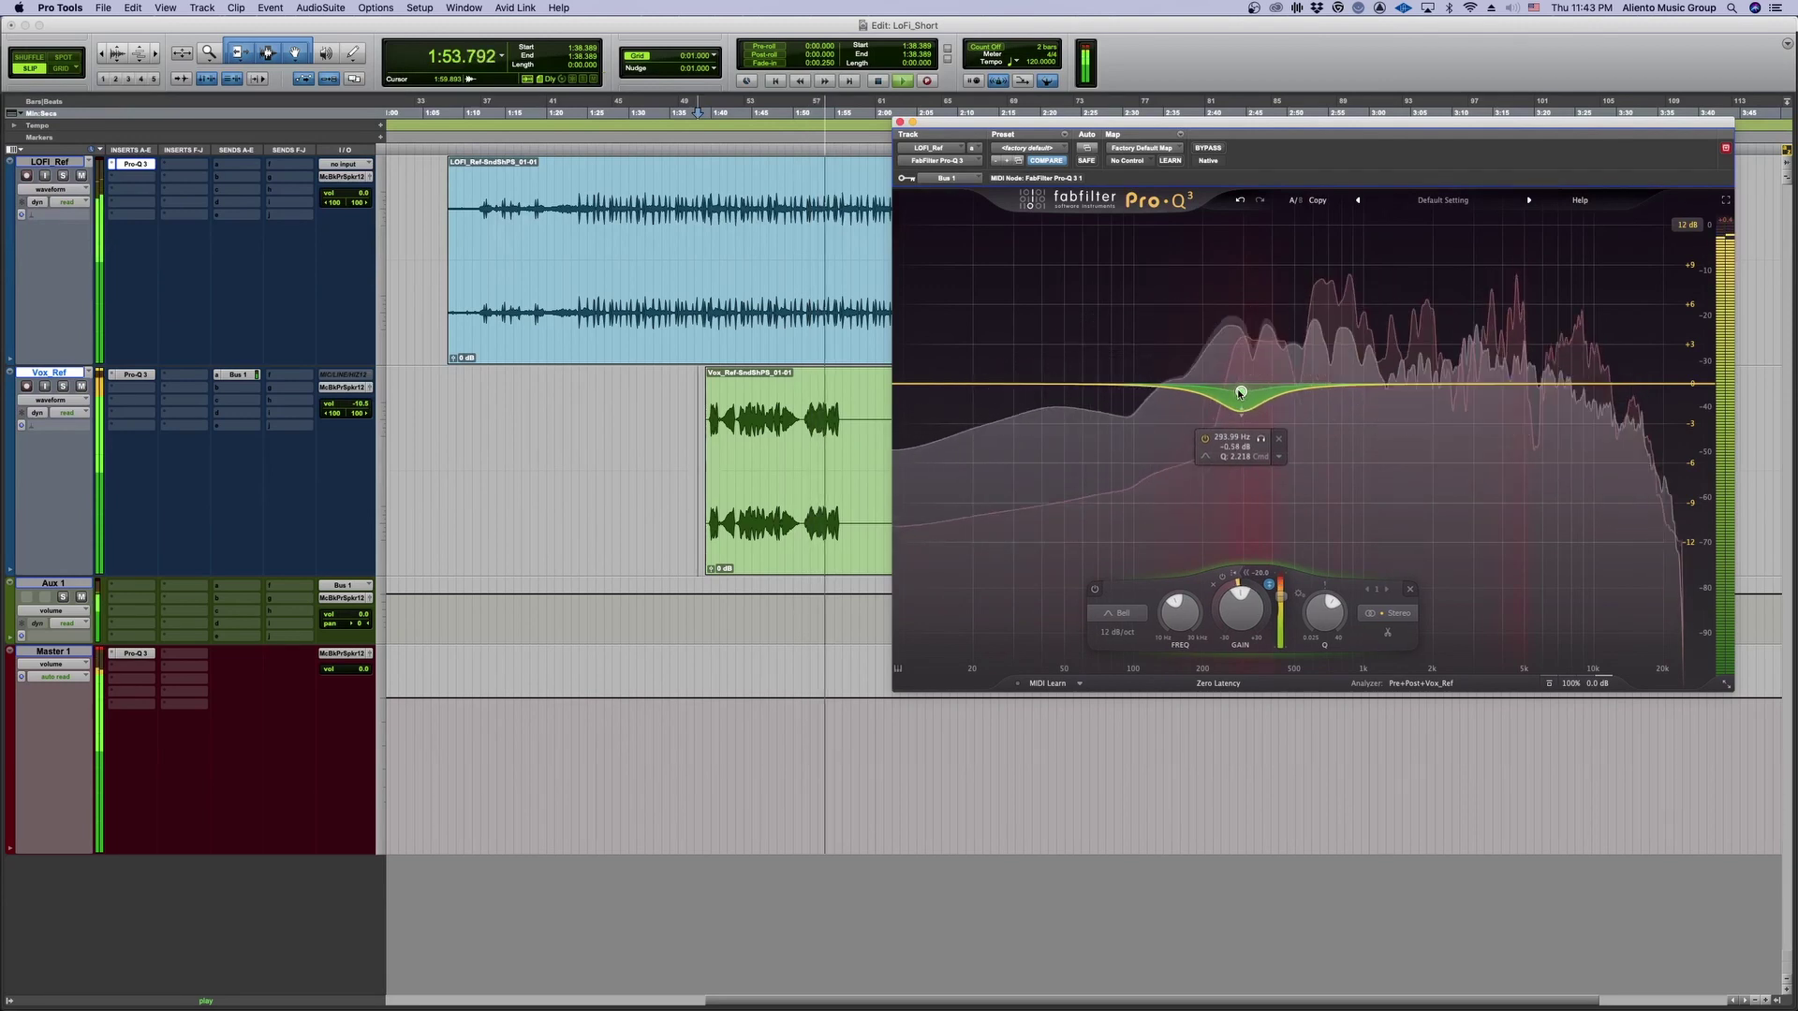
click(1277, 444)
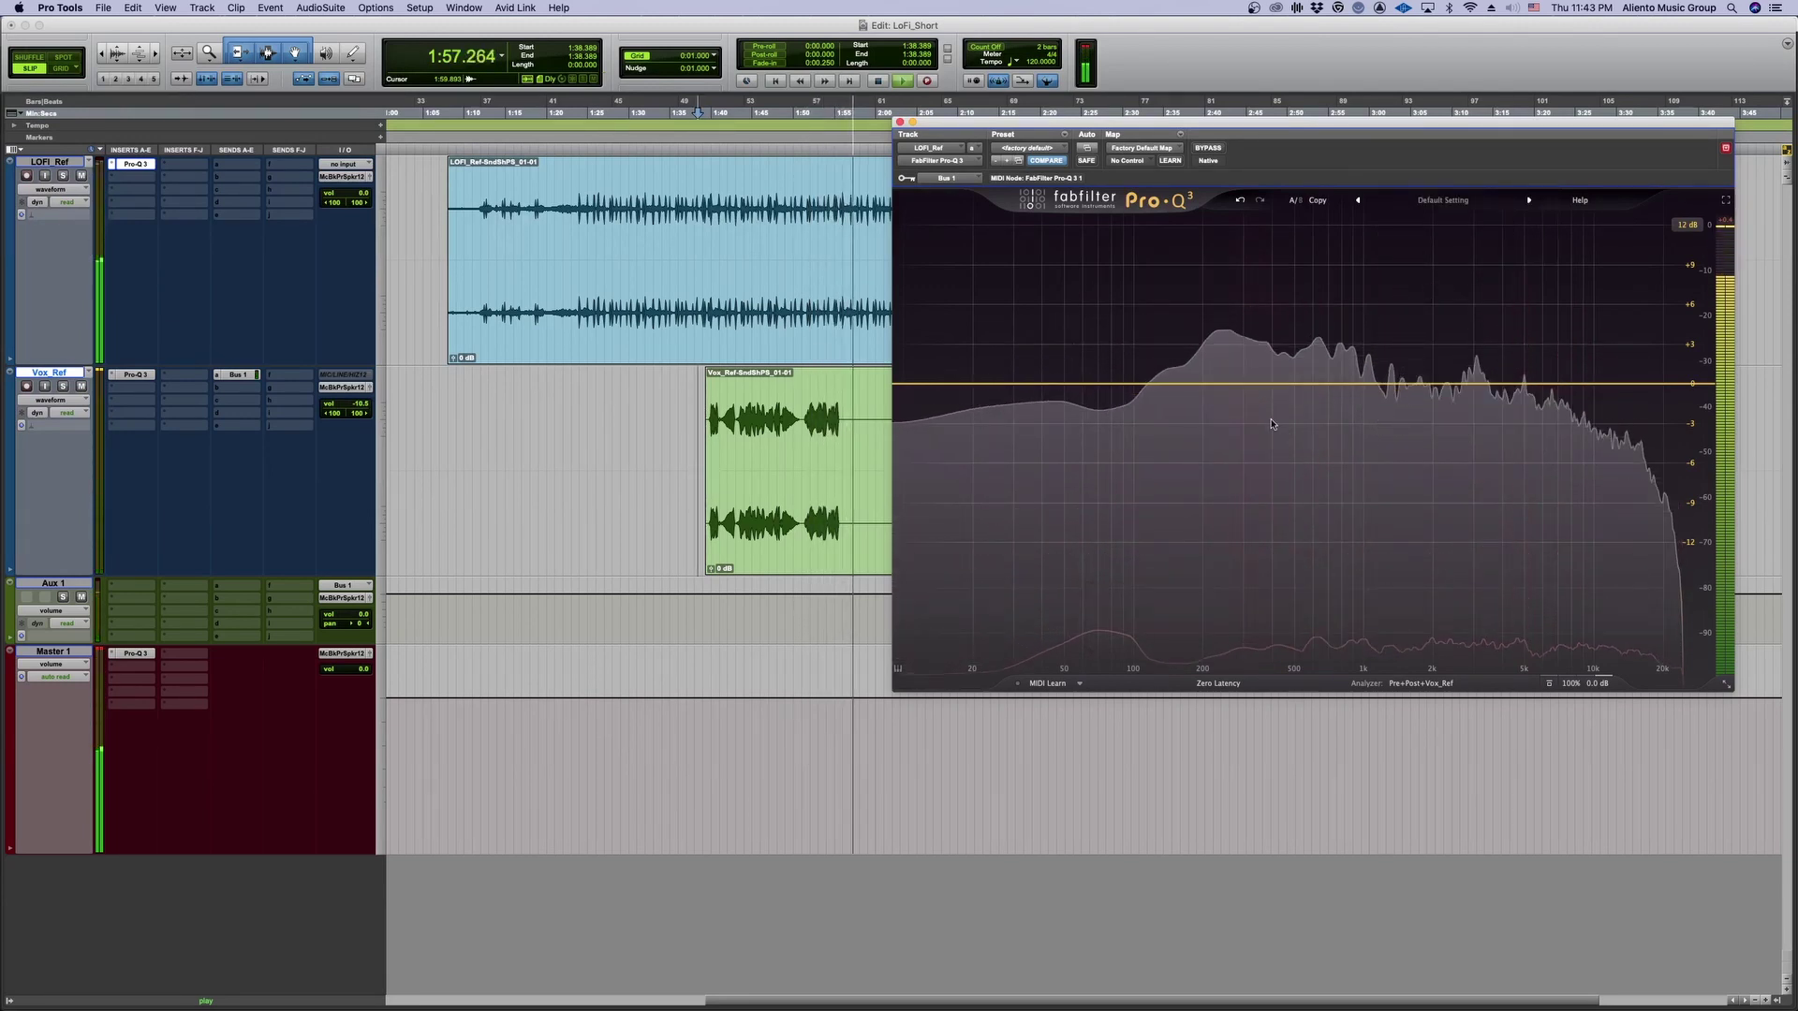
key(space)
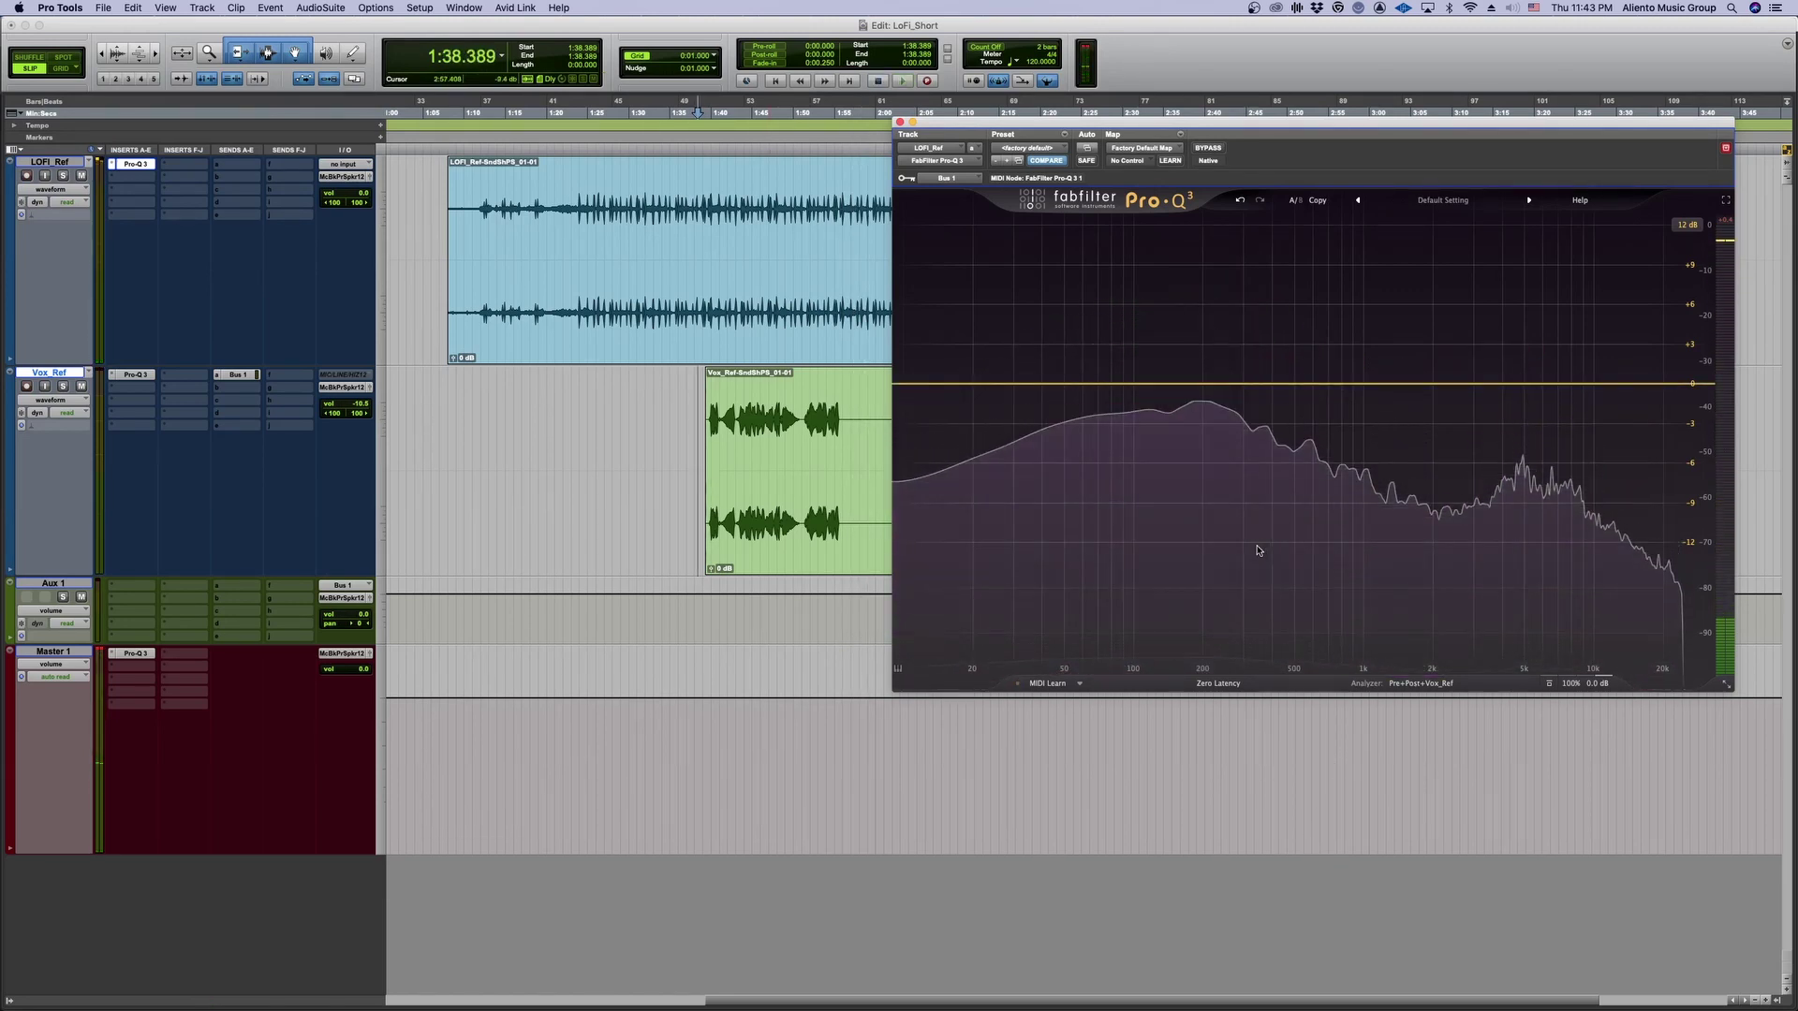
- Add a bell cut at about 255 Hz, -0.69 dB, and look through its filter shapes and band options
drag(1224, 382, 1227, 392)
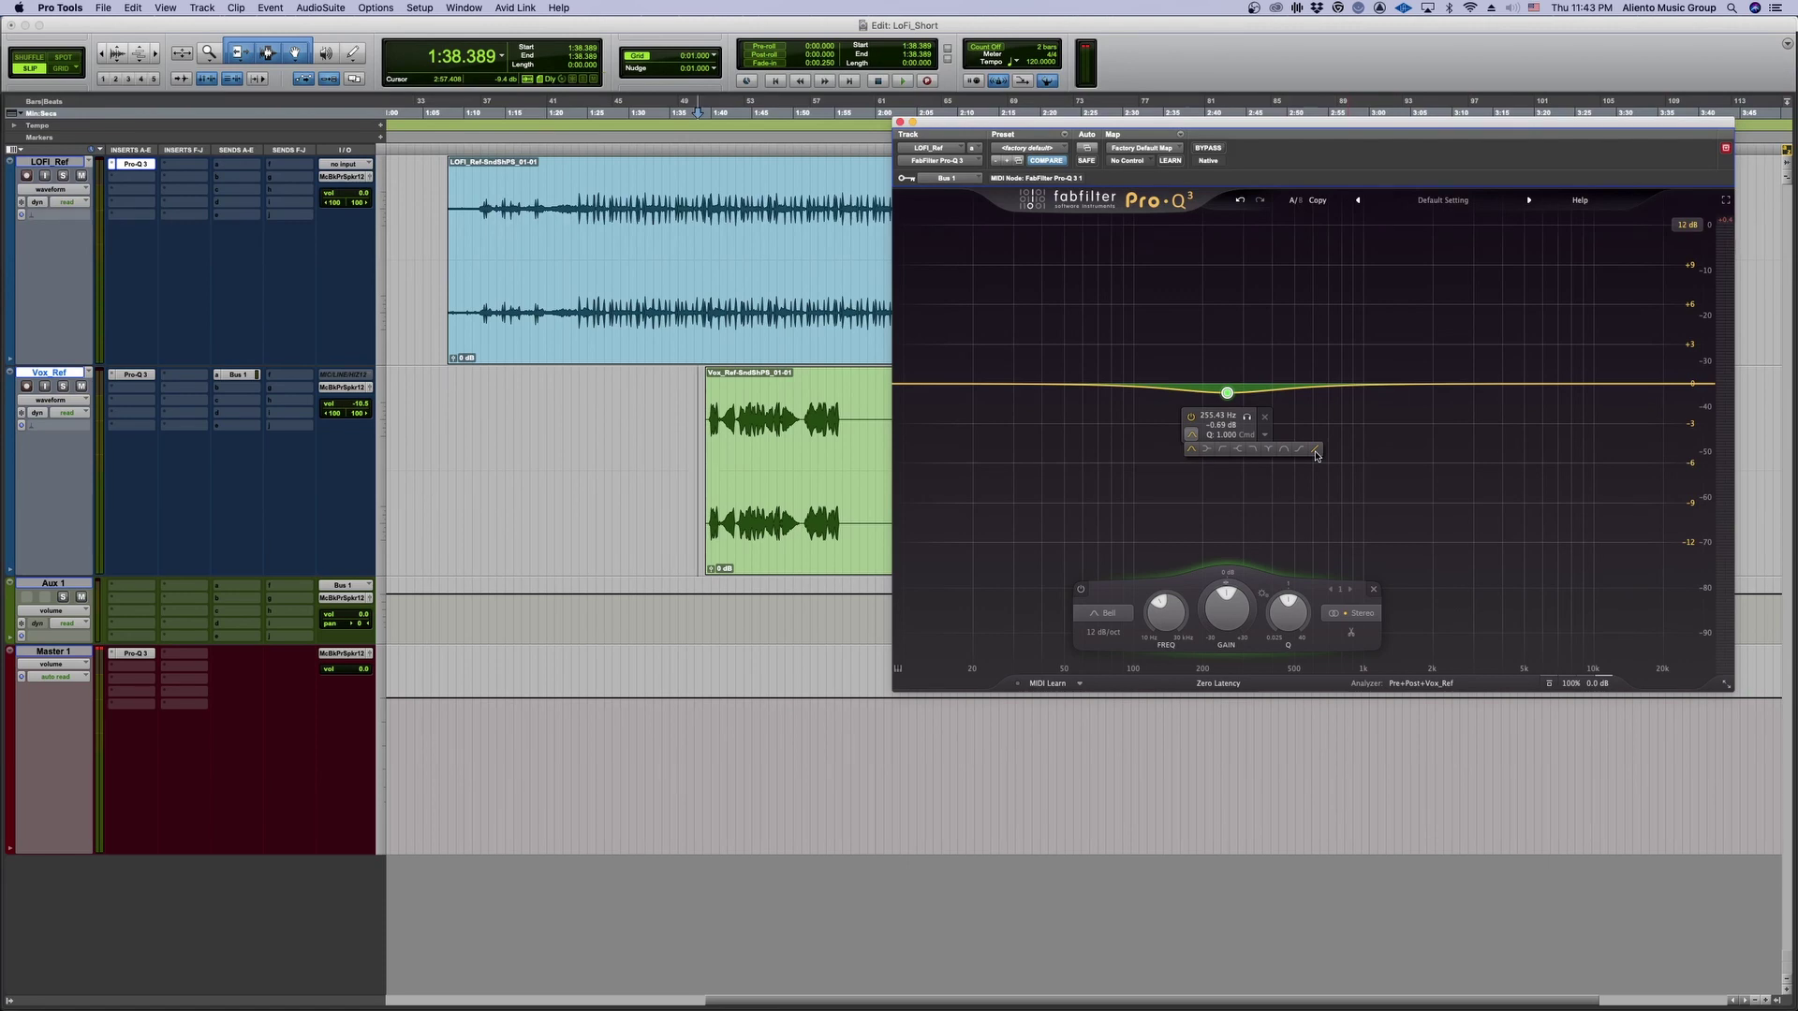
right_click(1265, 437)
mouse_move(1334, 523)
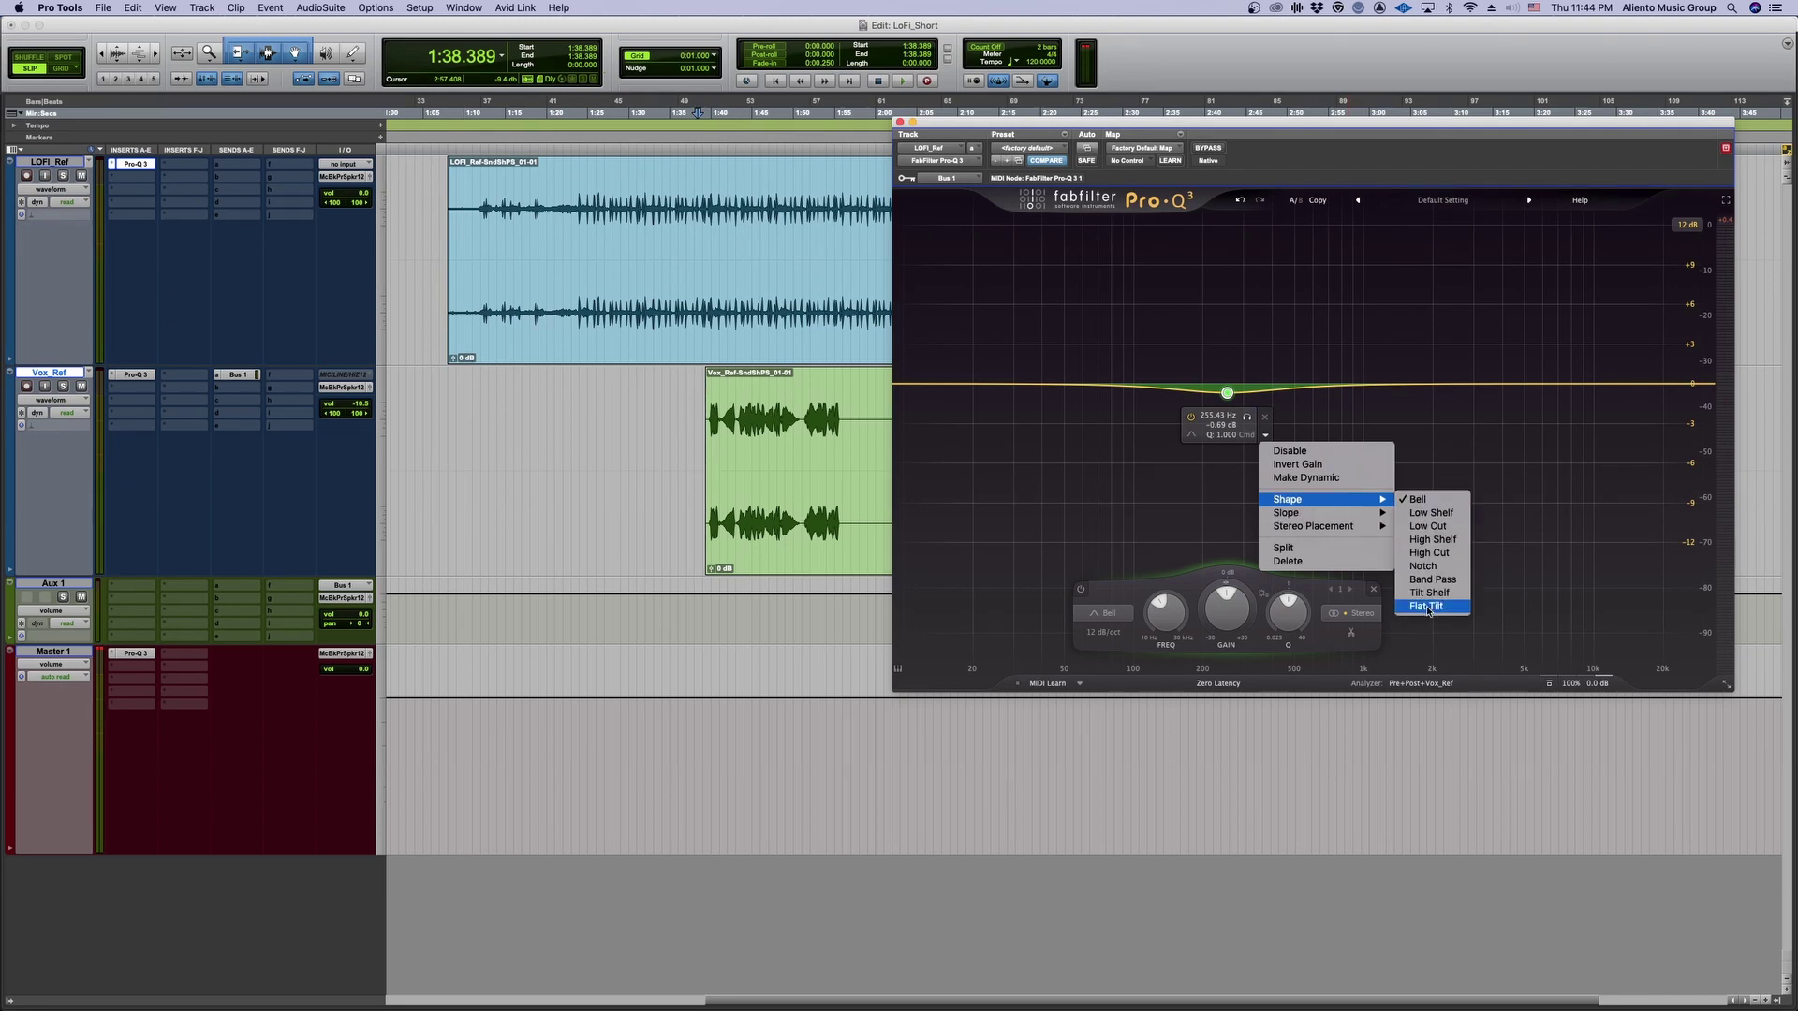
click(1224, 464)
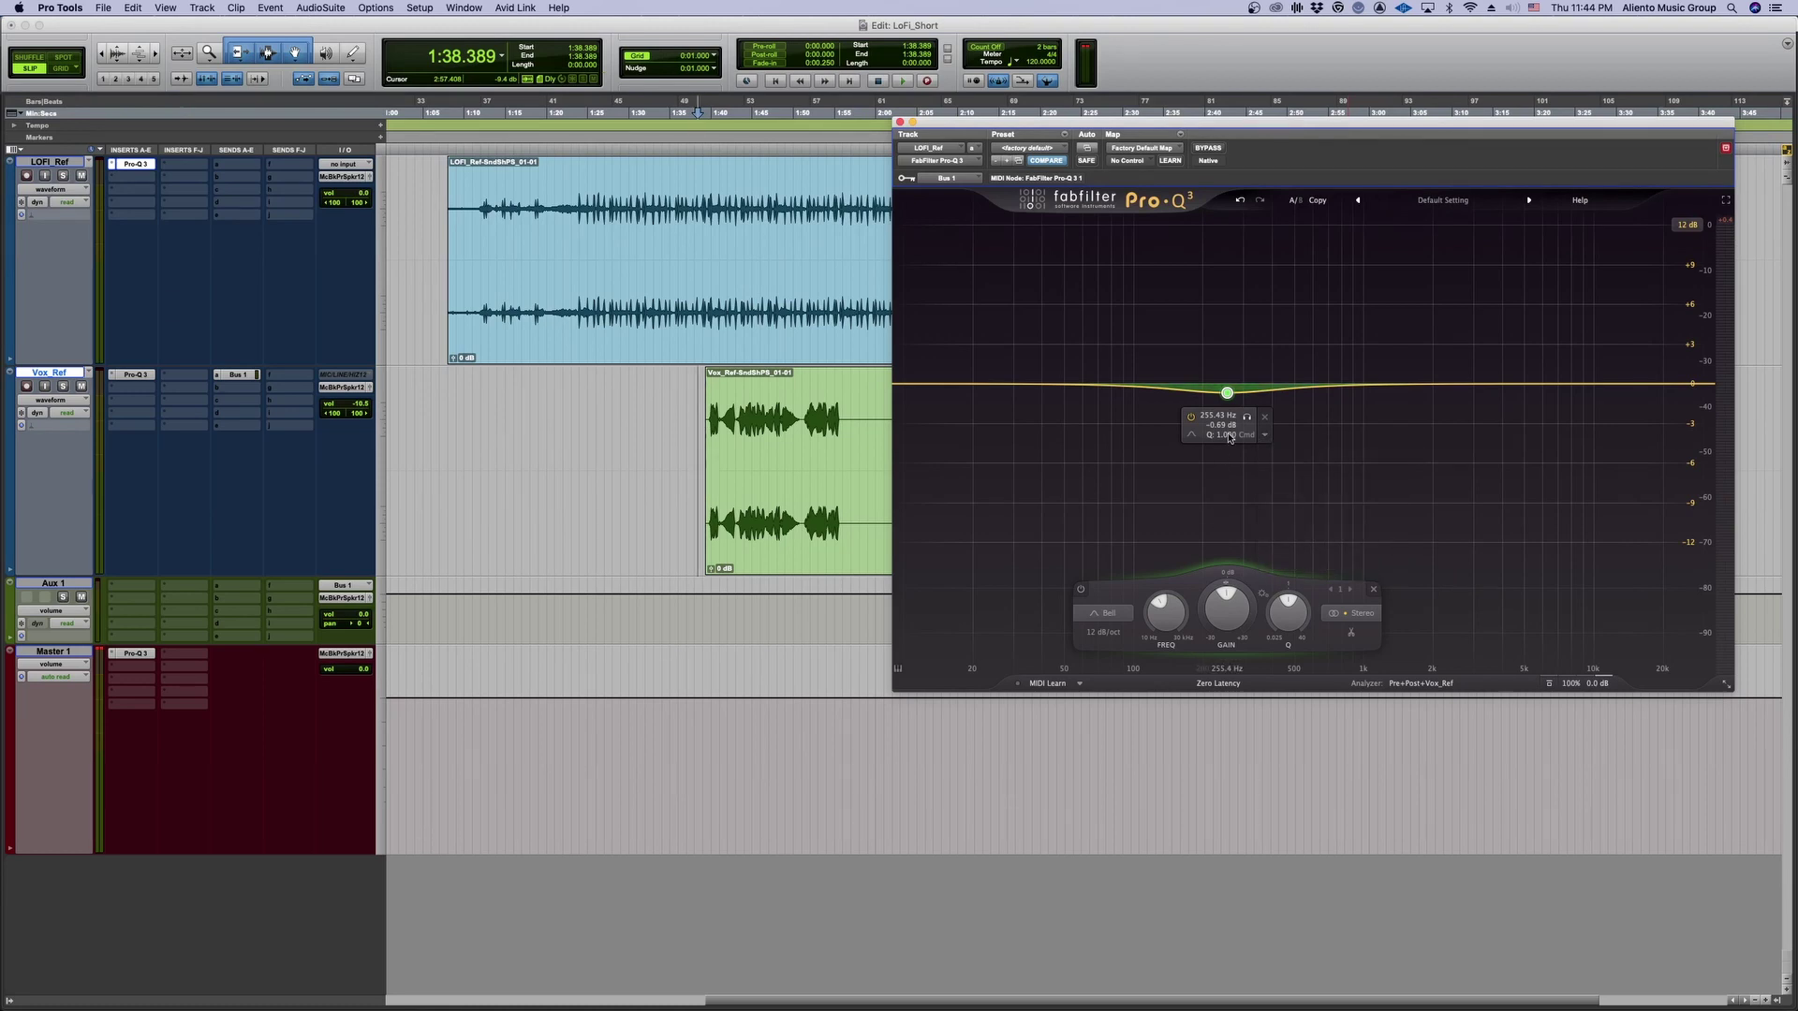
click(1264, 435)
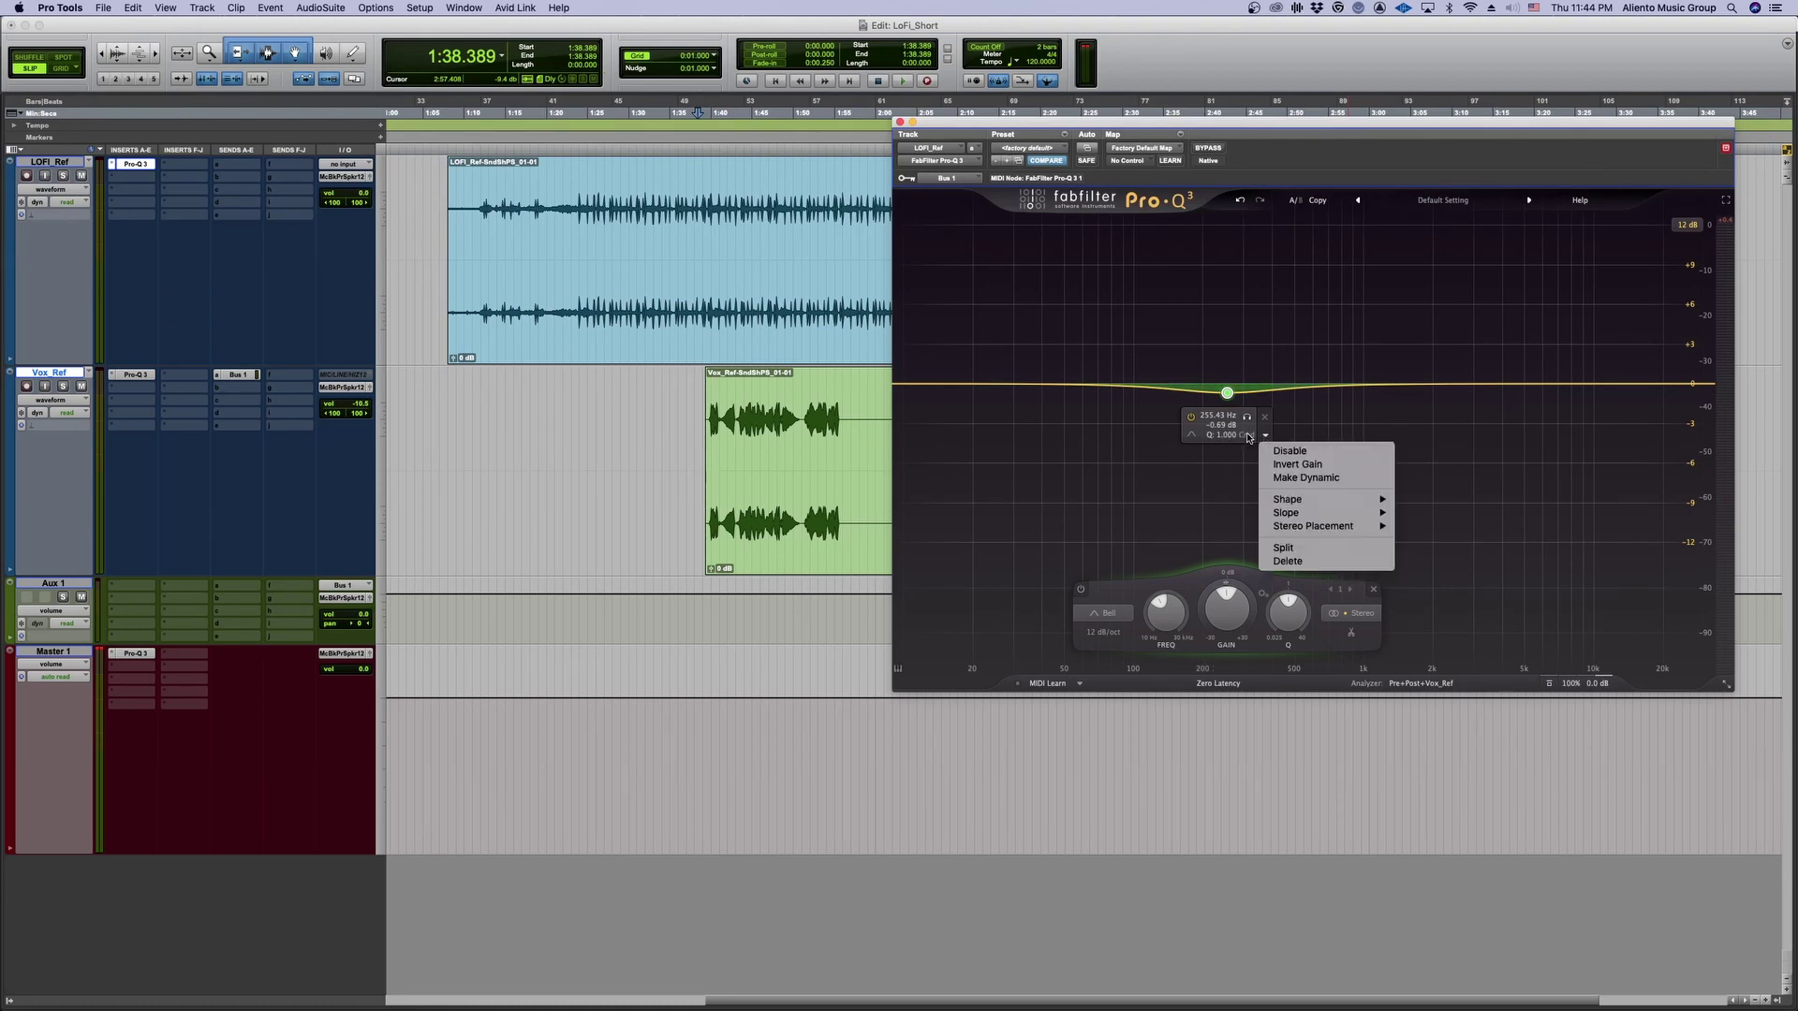
key(Escape)
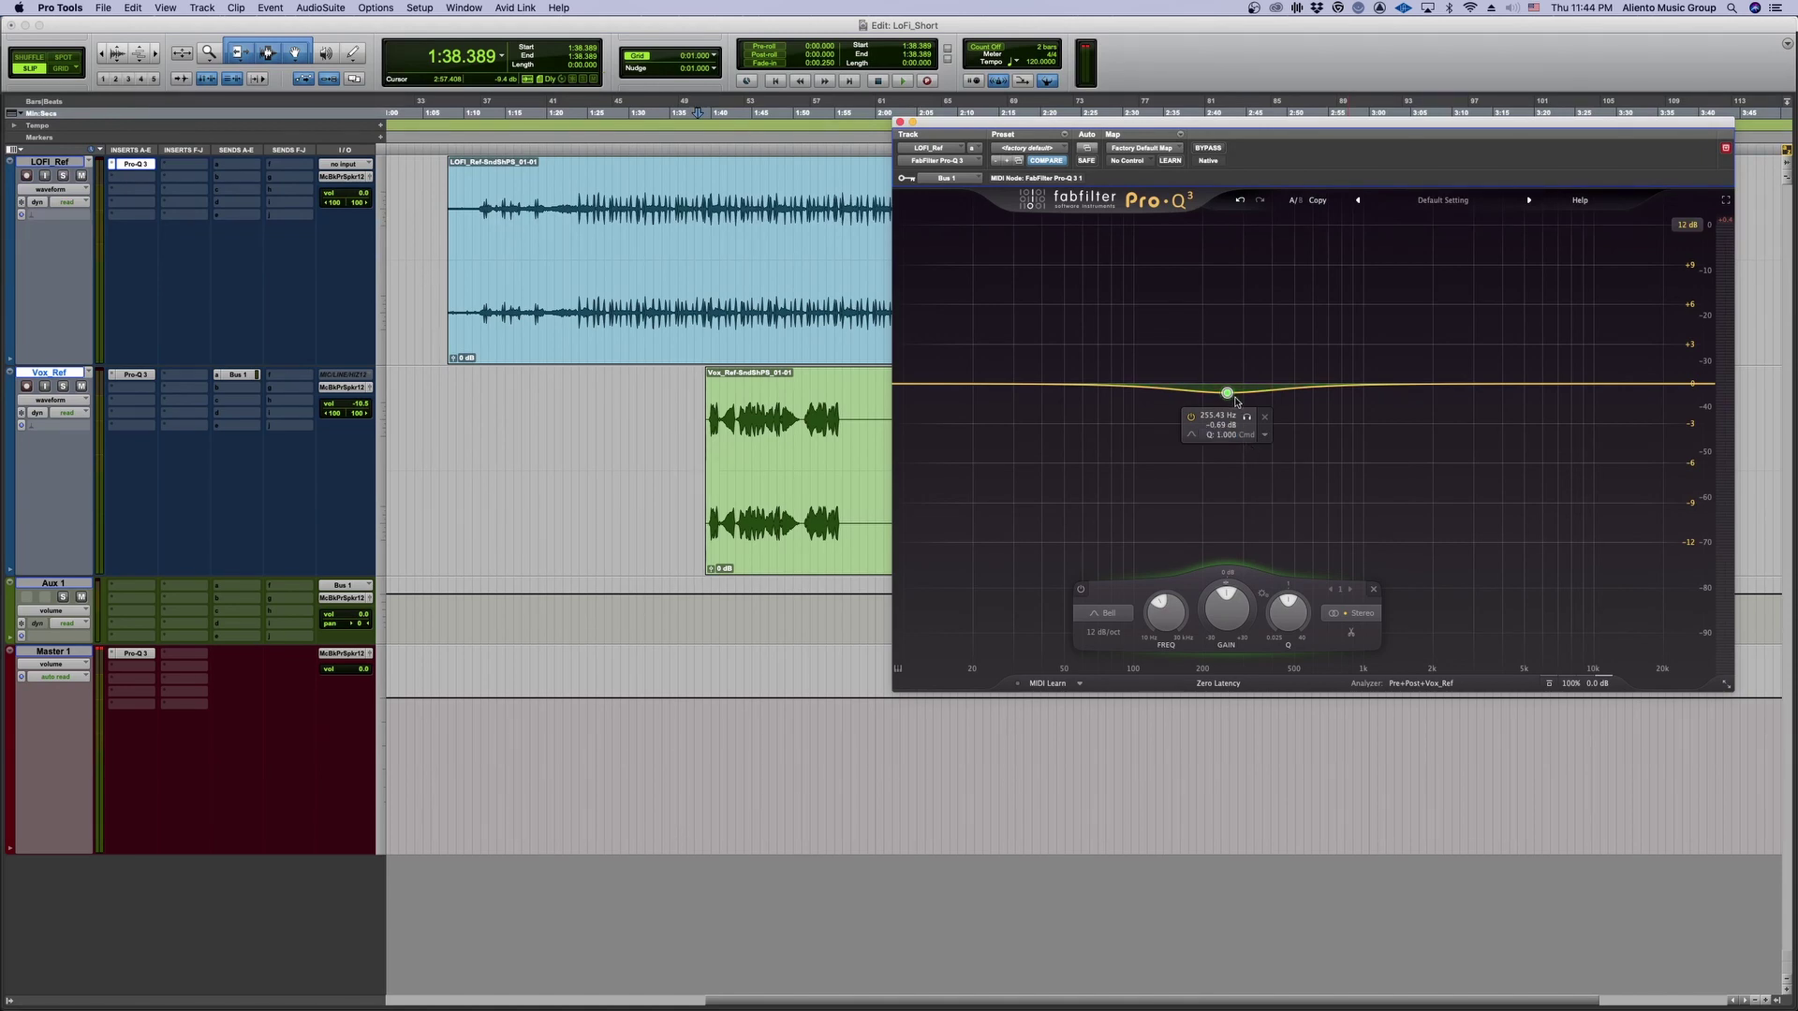
key(Return)
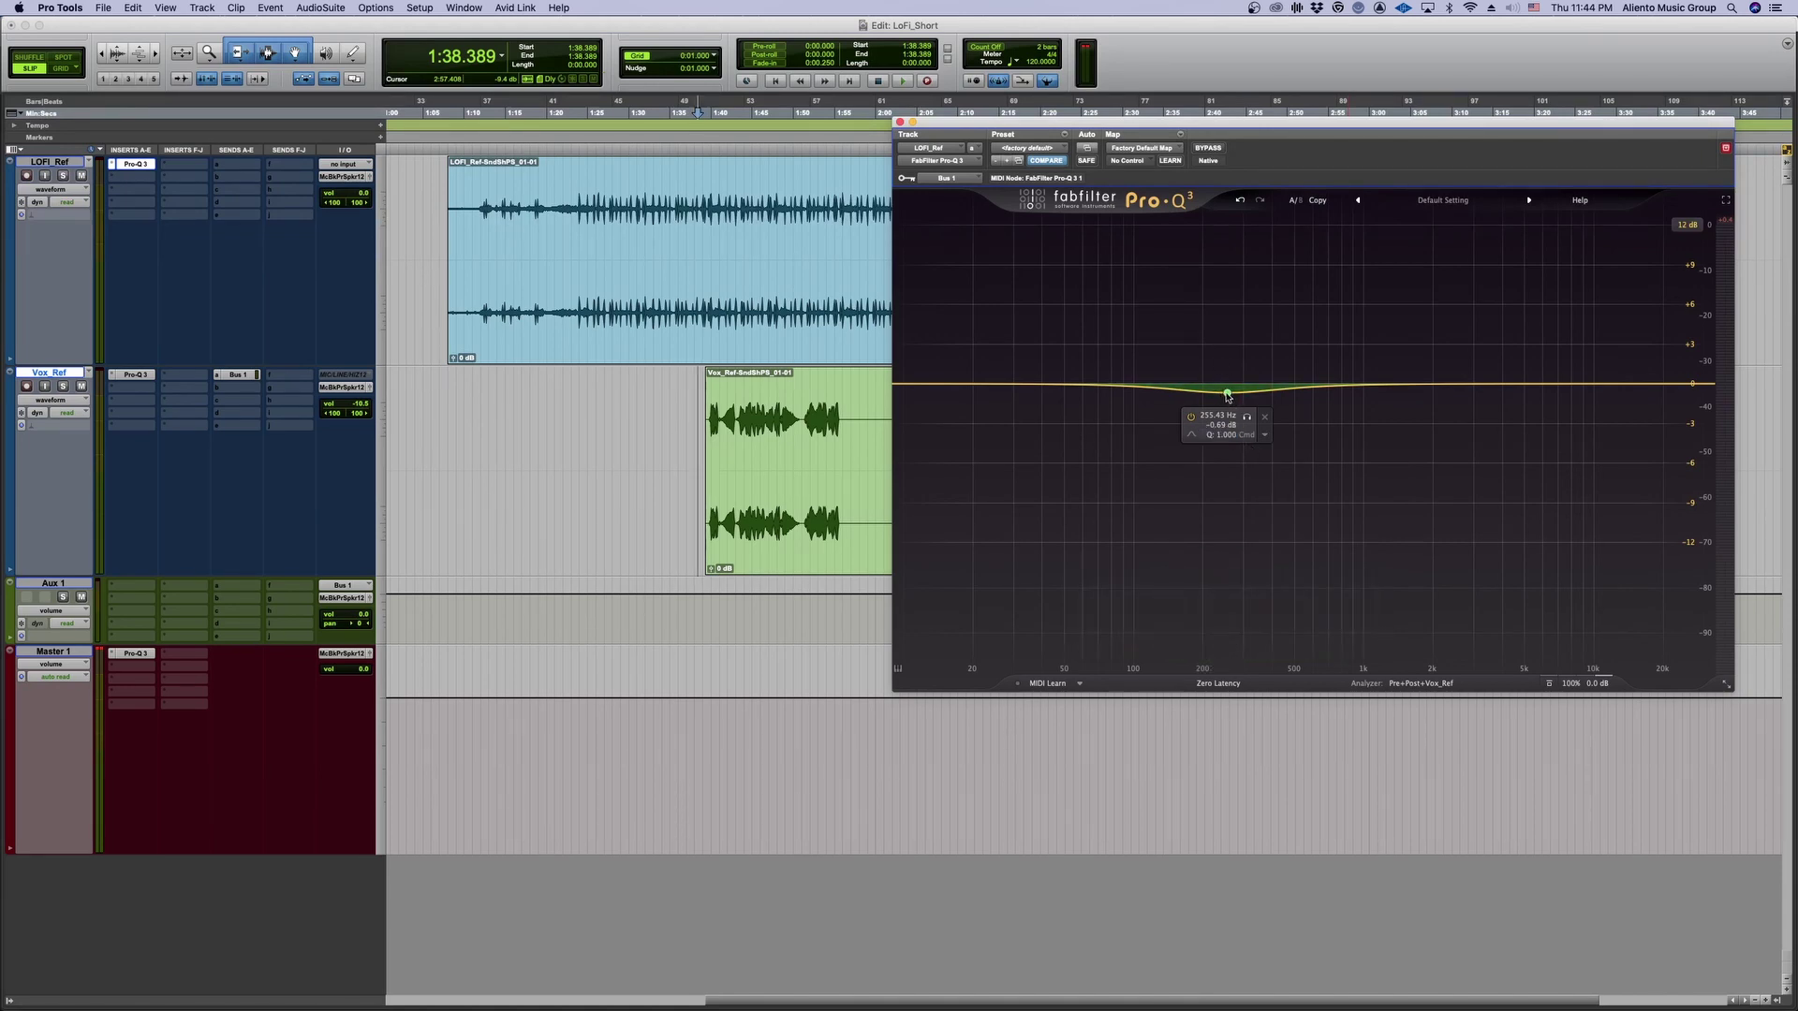
- Adjust the bell's Q to about 1.7 and shift the band to about 263 Hz, -0.85 dB
scroll(1228, 394, down, 6)
scroll(1228, 393, up, 6)
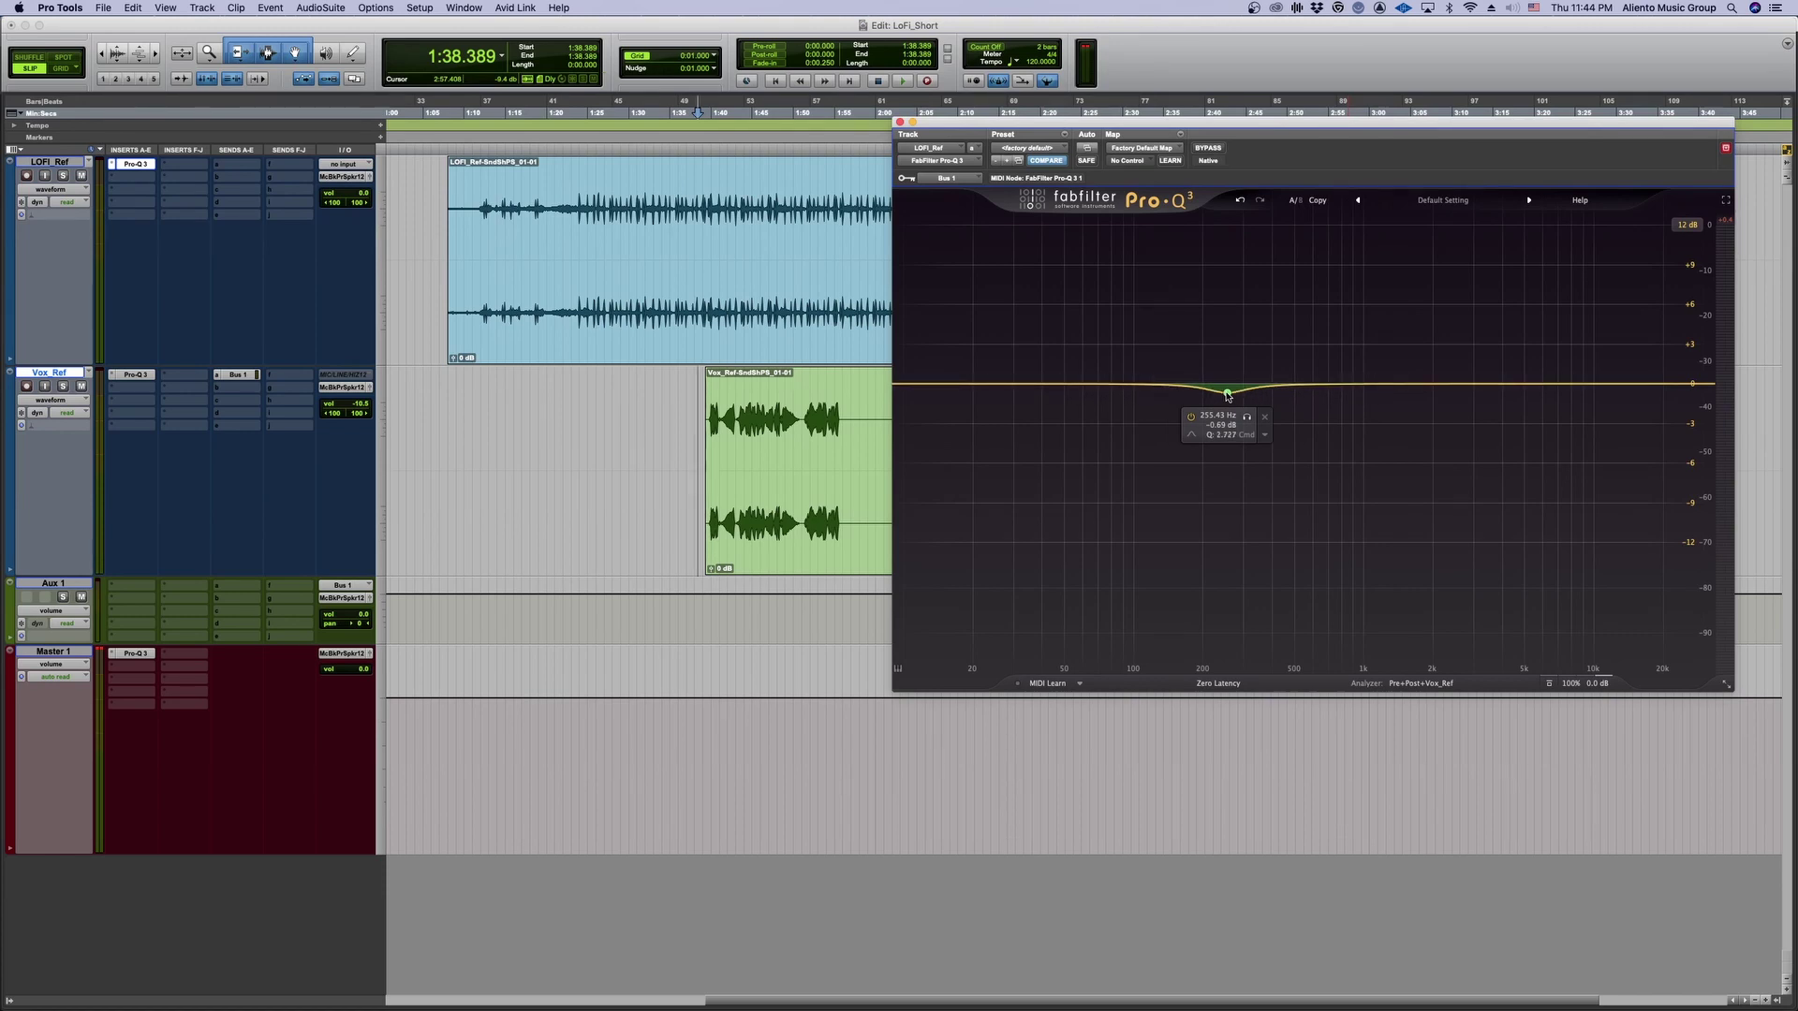
scroll(1227, 395, up, 3)
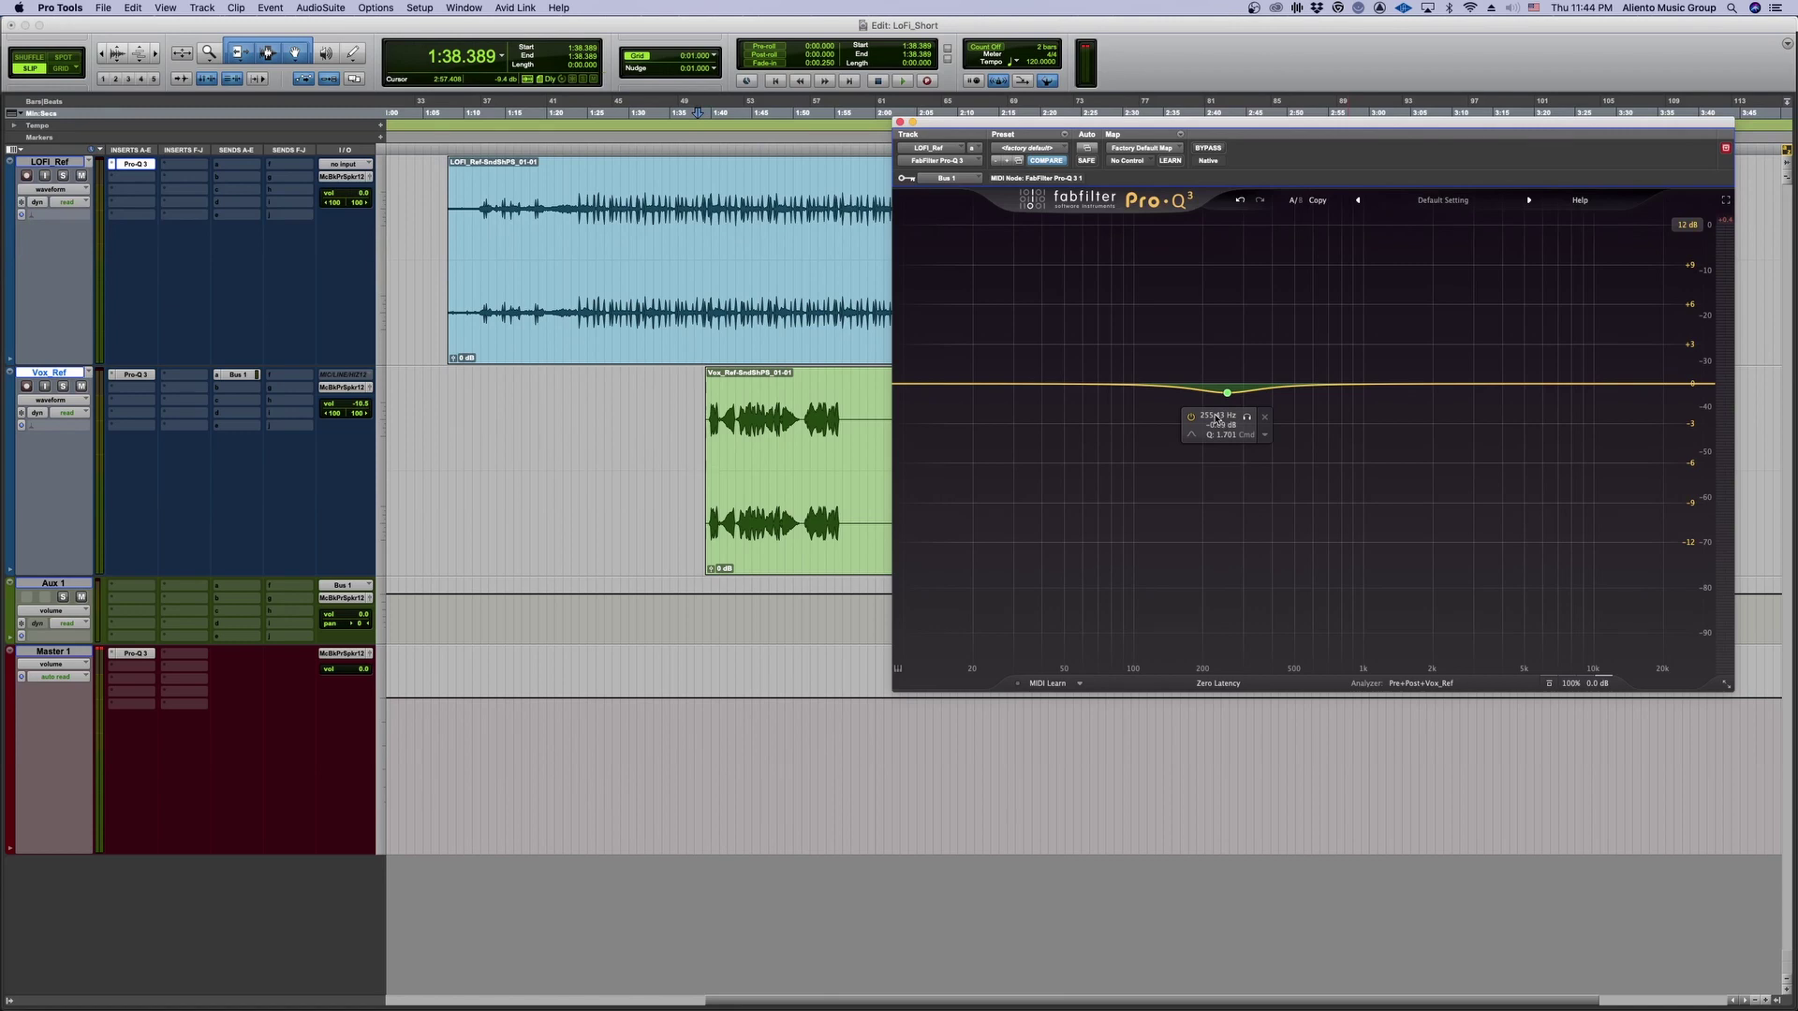
double_click(1216, 417)
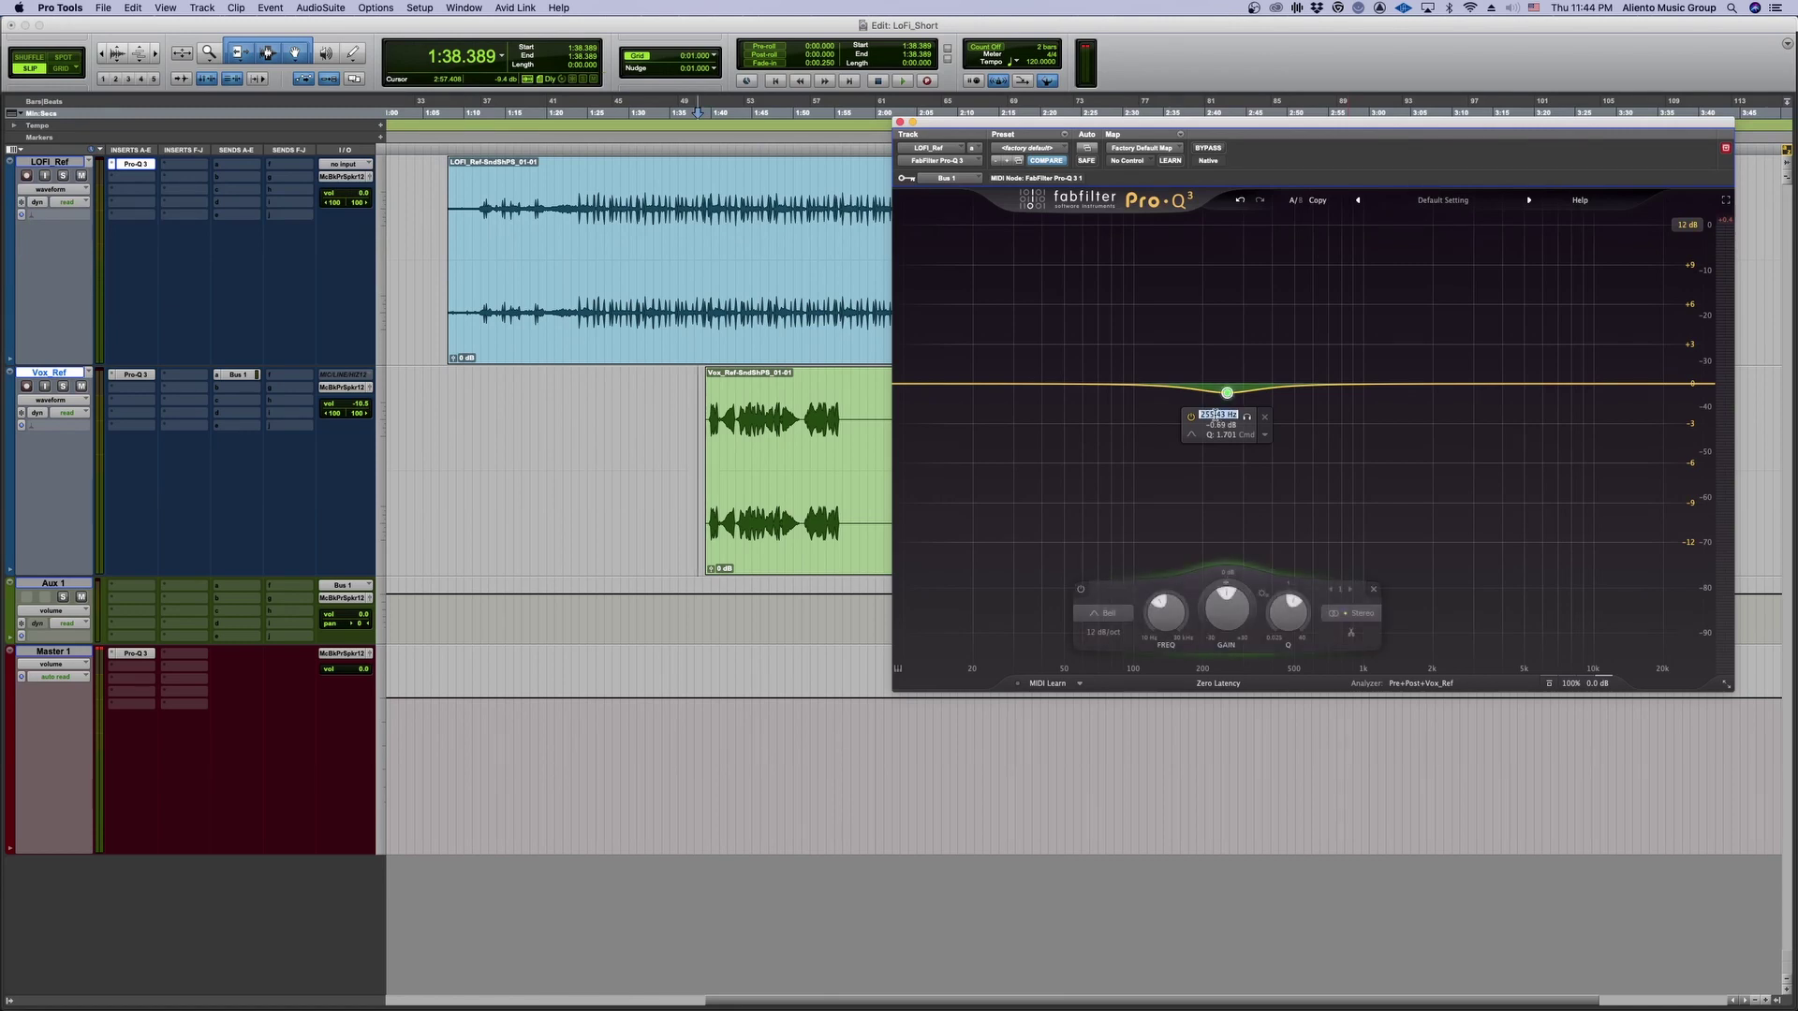
key(Escape)
mouse_move(1230, 398)
mouse_down()
mouse_move(1283, 421)
mouse_move(1022, 412)
mouse_move(1412, 412)
mouse_move(1227, 412)
mouse_move(1246, 413)
mouse_up()
click(1252, 420)
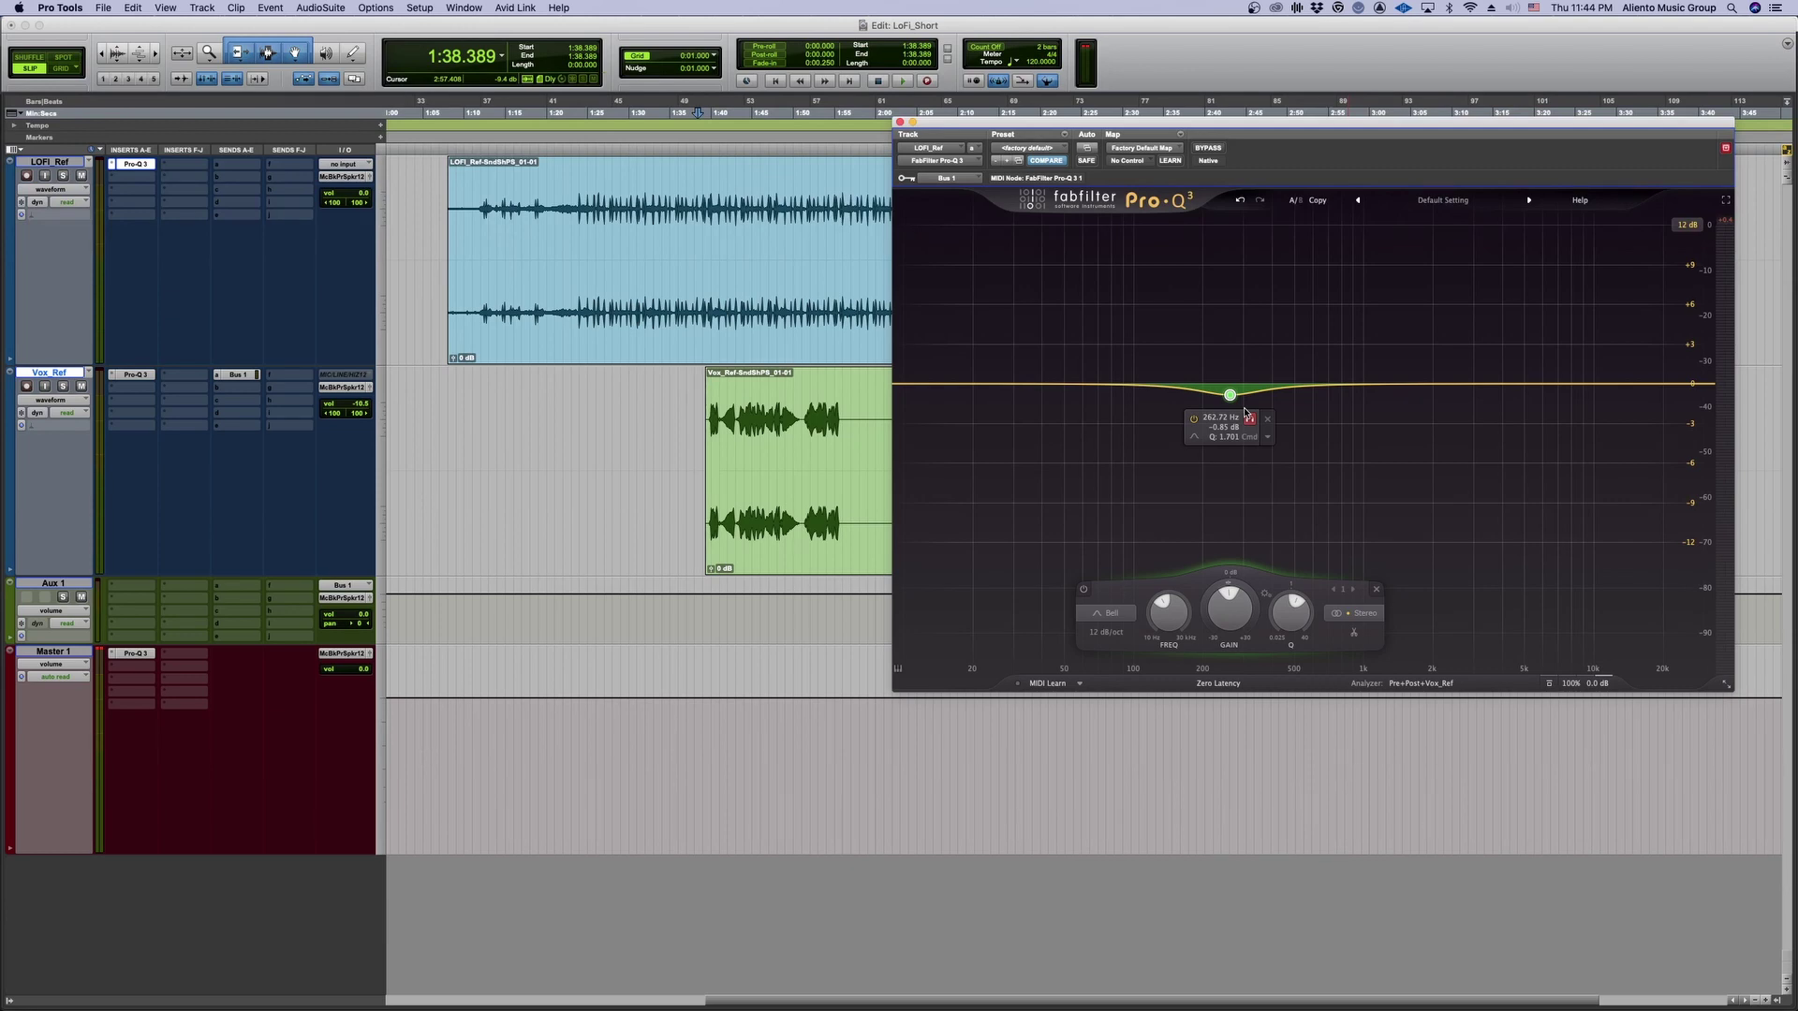
- Move the band down to about 44 Hz and set its stereo placement to Mid
drag(1229, 394, 1051, 386)
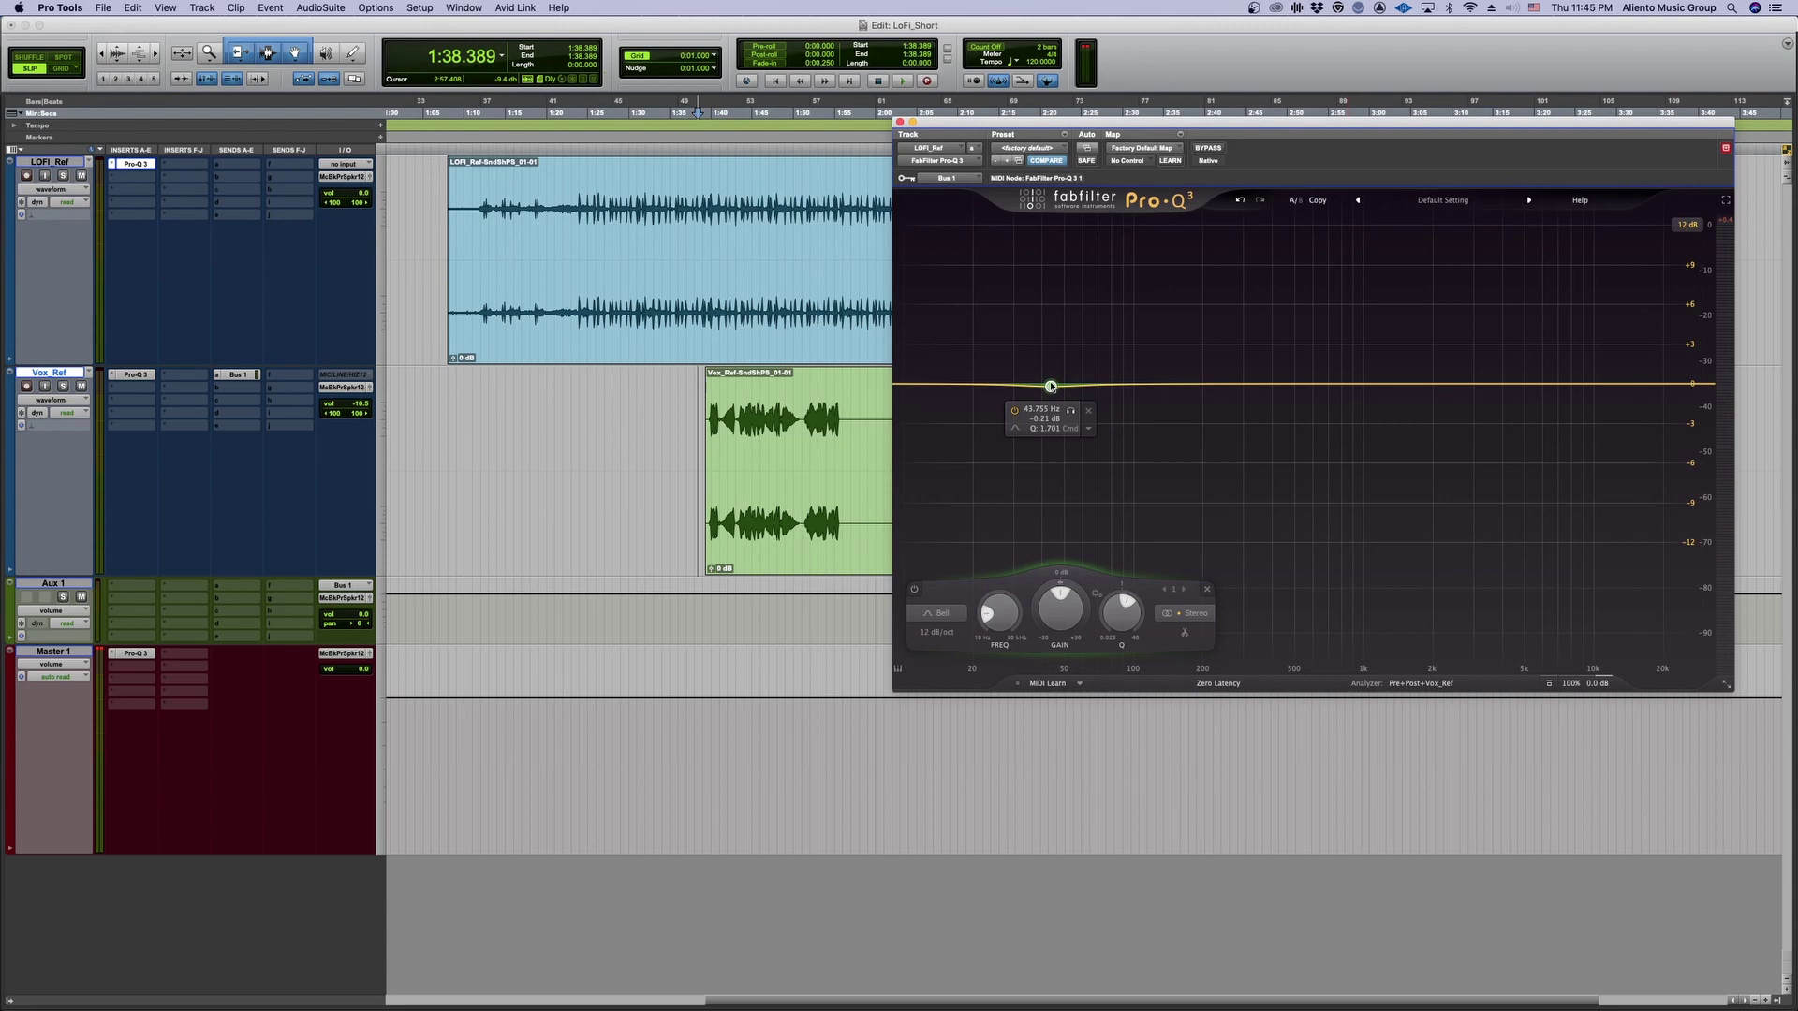
click(1200, 614)
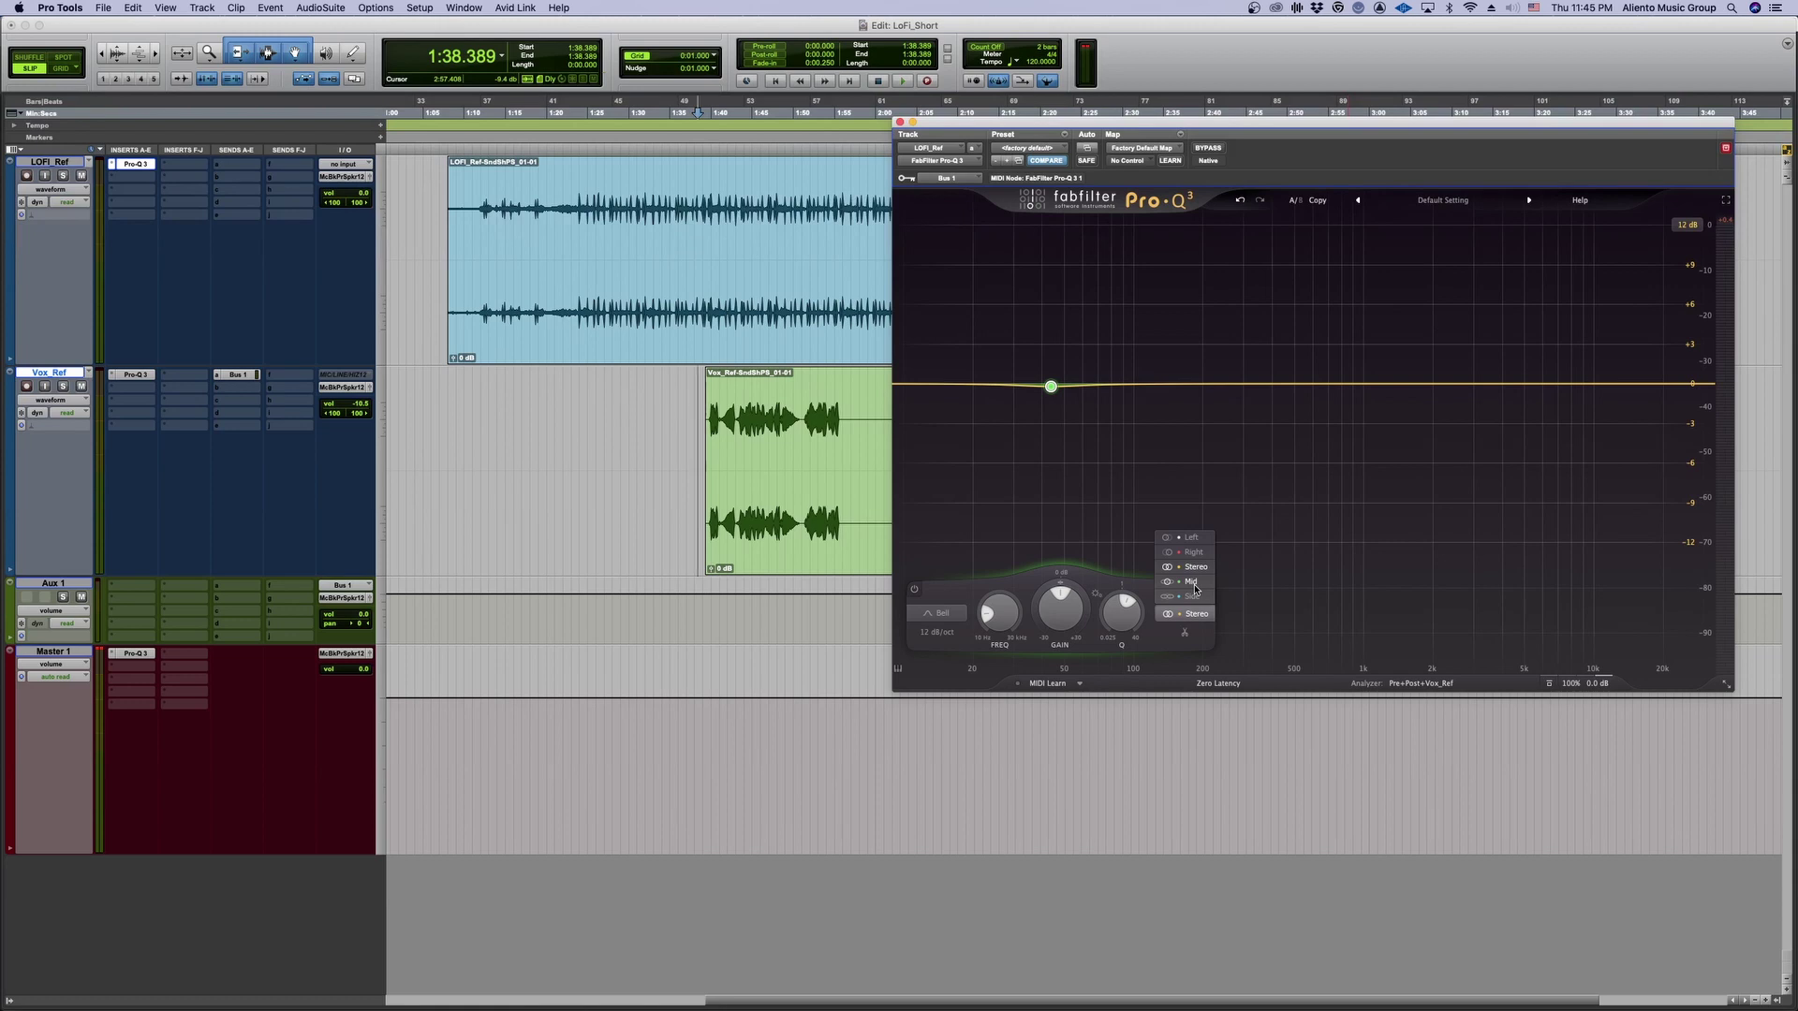
click(1193, 583)
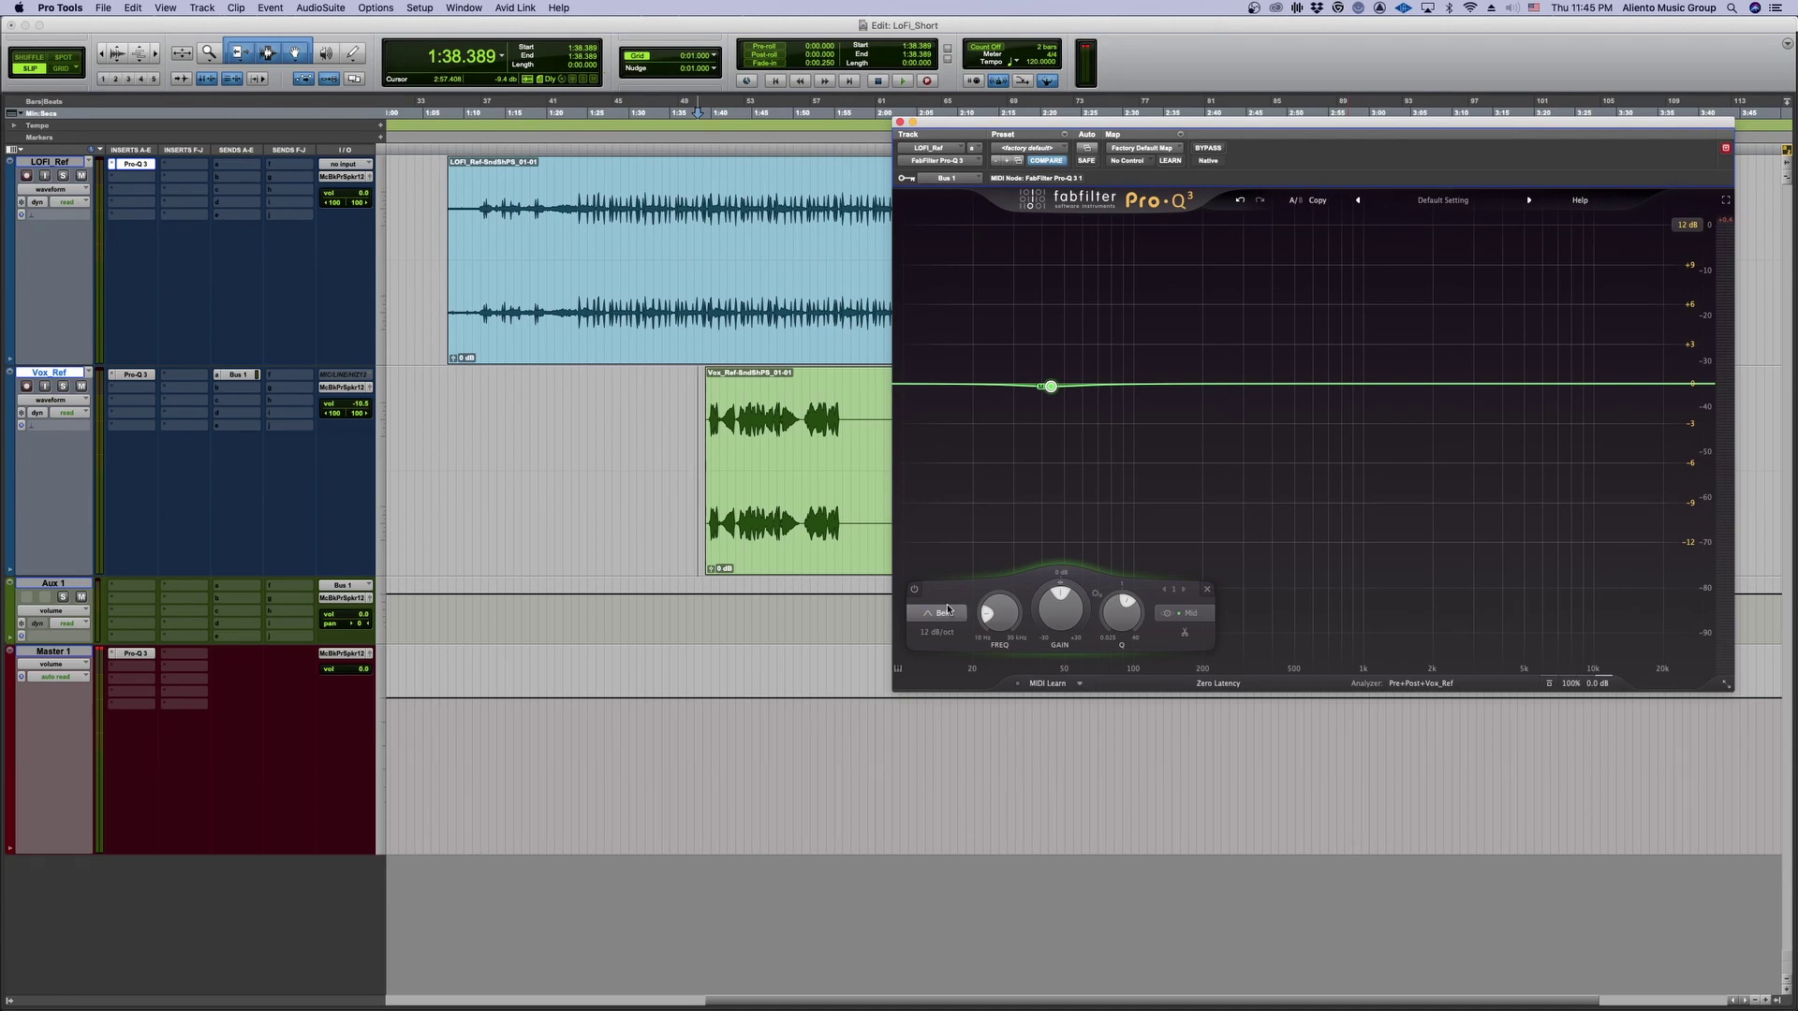
- Change the Mid band to a Low Cut with a Brickwall slope and set its frequency to 20 Hz
click(1014, 428)
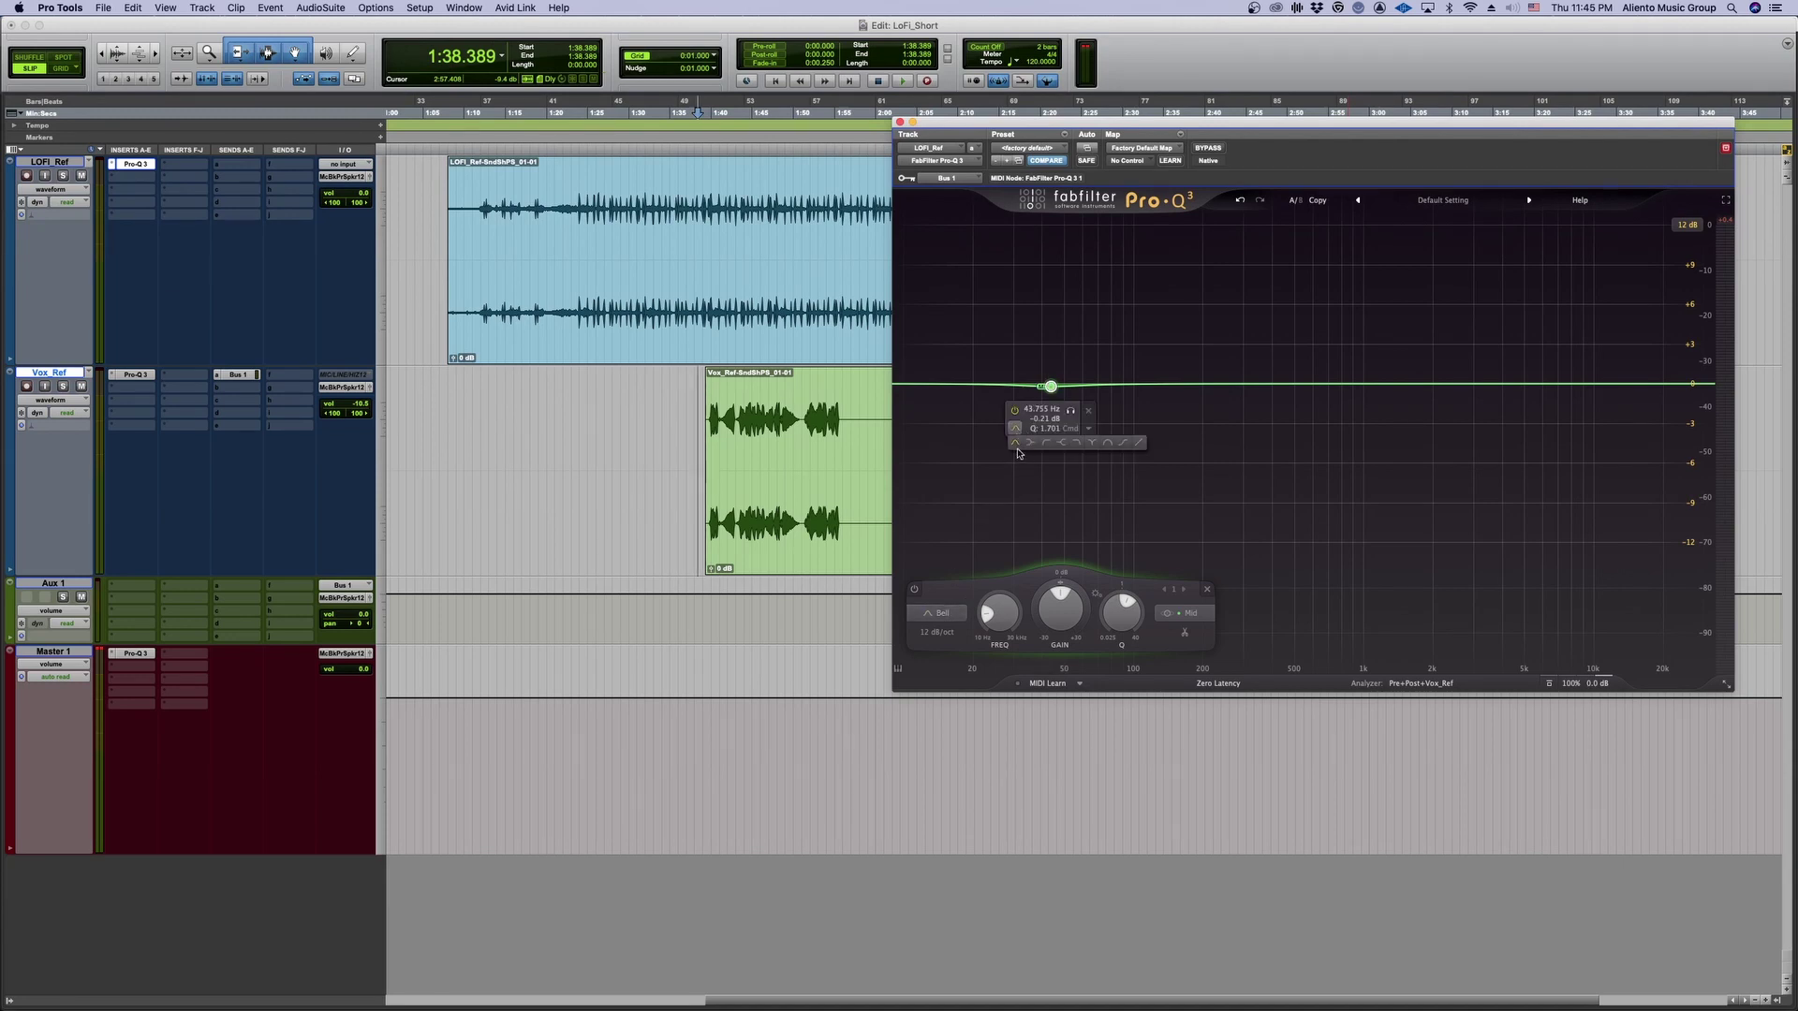
click(1039, 449)
drag(1050, 327, 1049, 378)
scroll(1050, 378, up, 7)
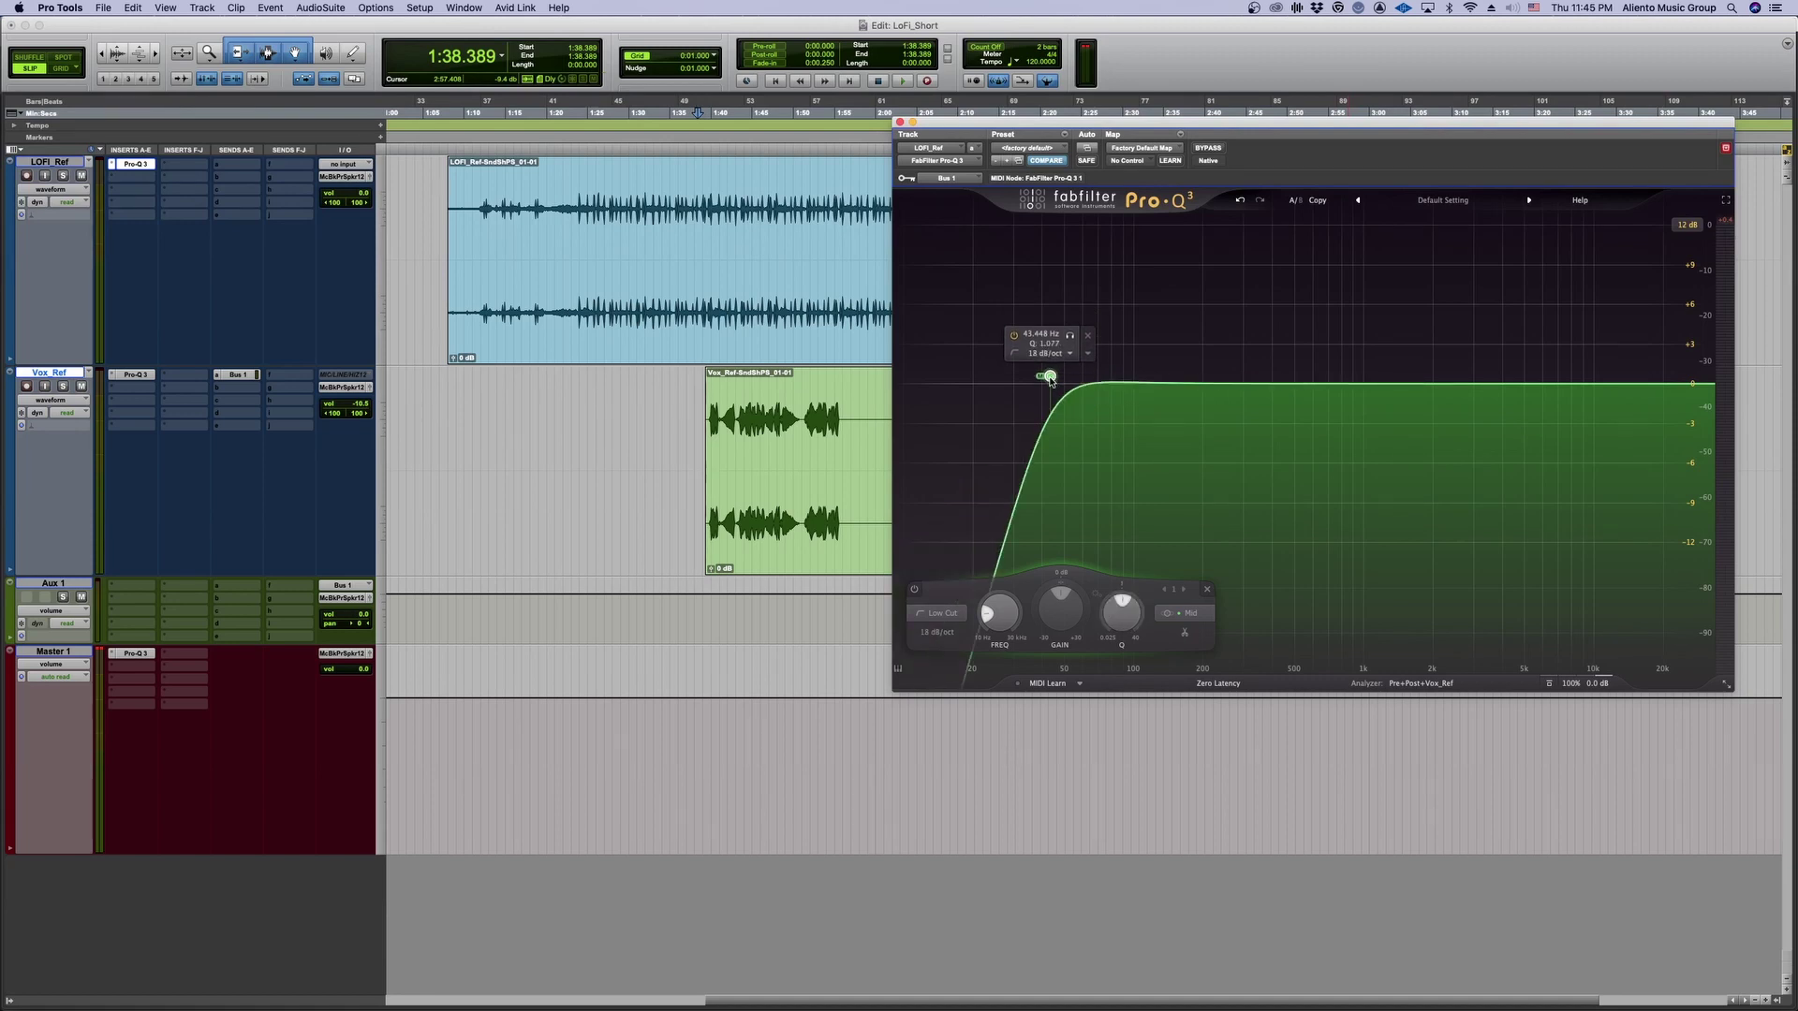
scroll(1049, 378, up, 1)
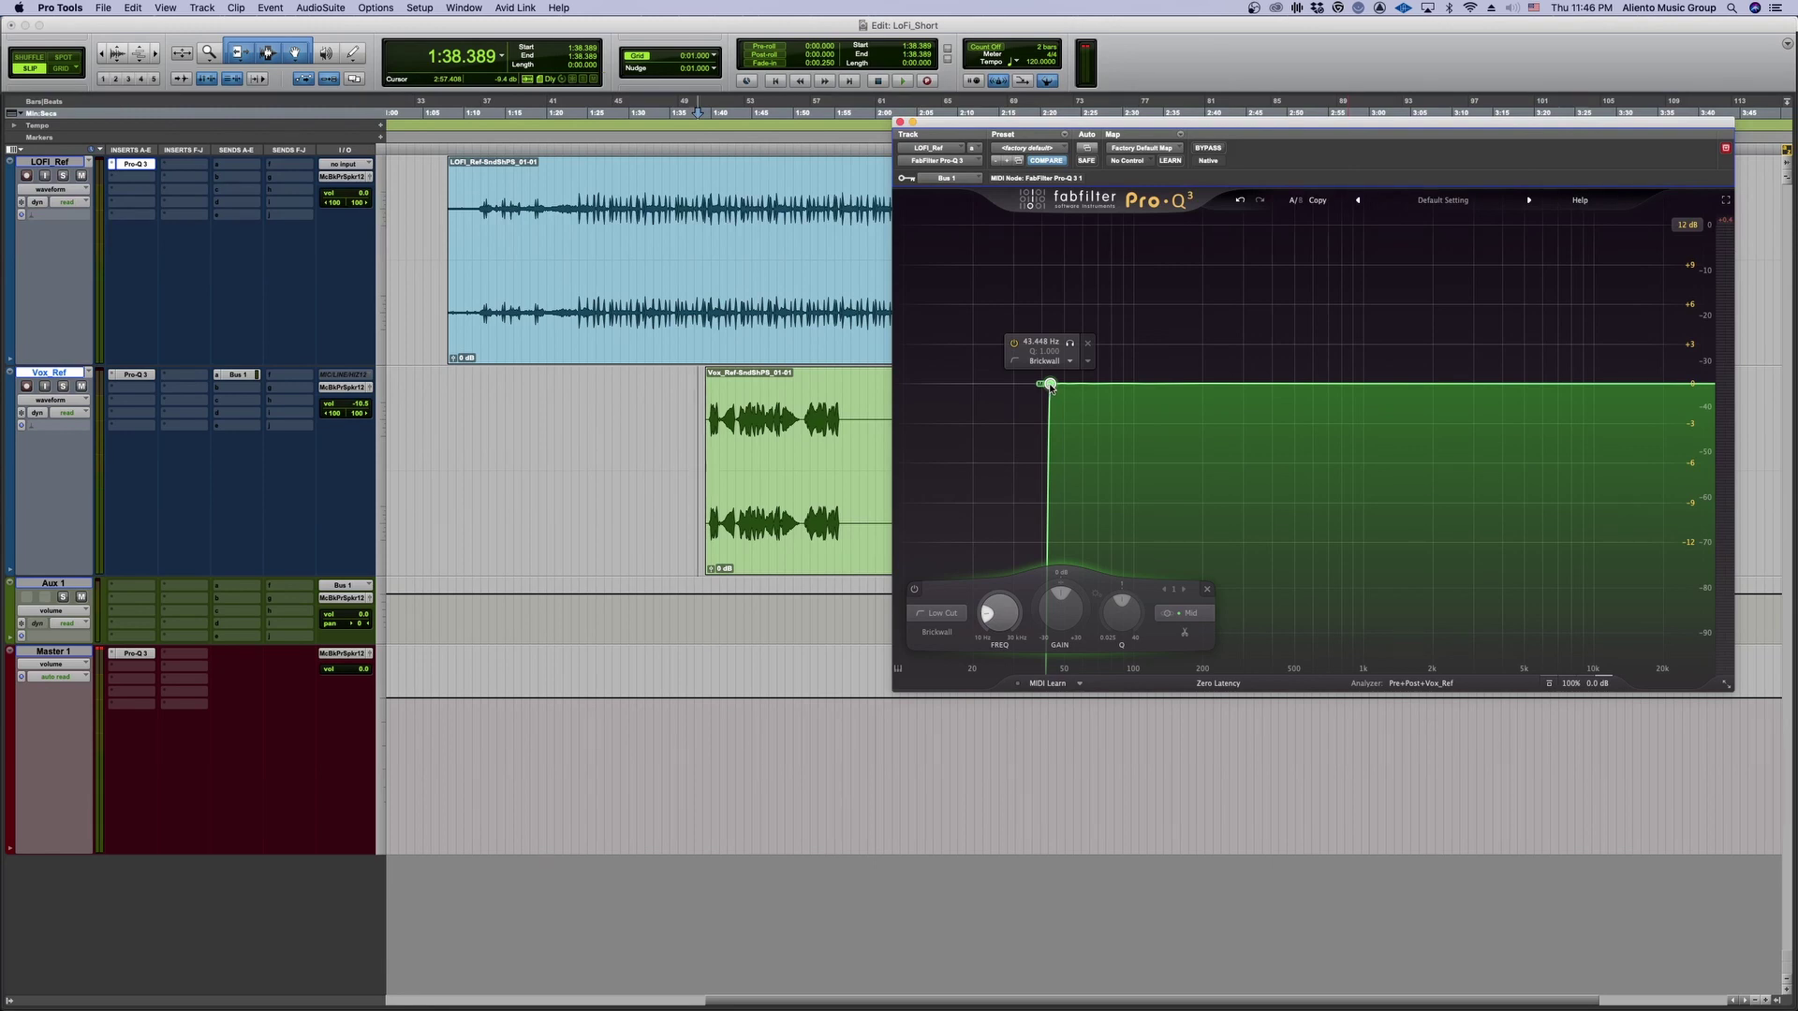
double_click(1033, 342)
key(Return)
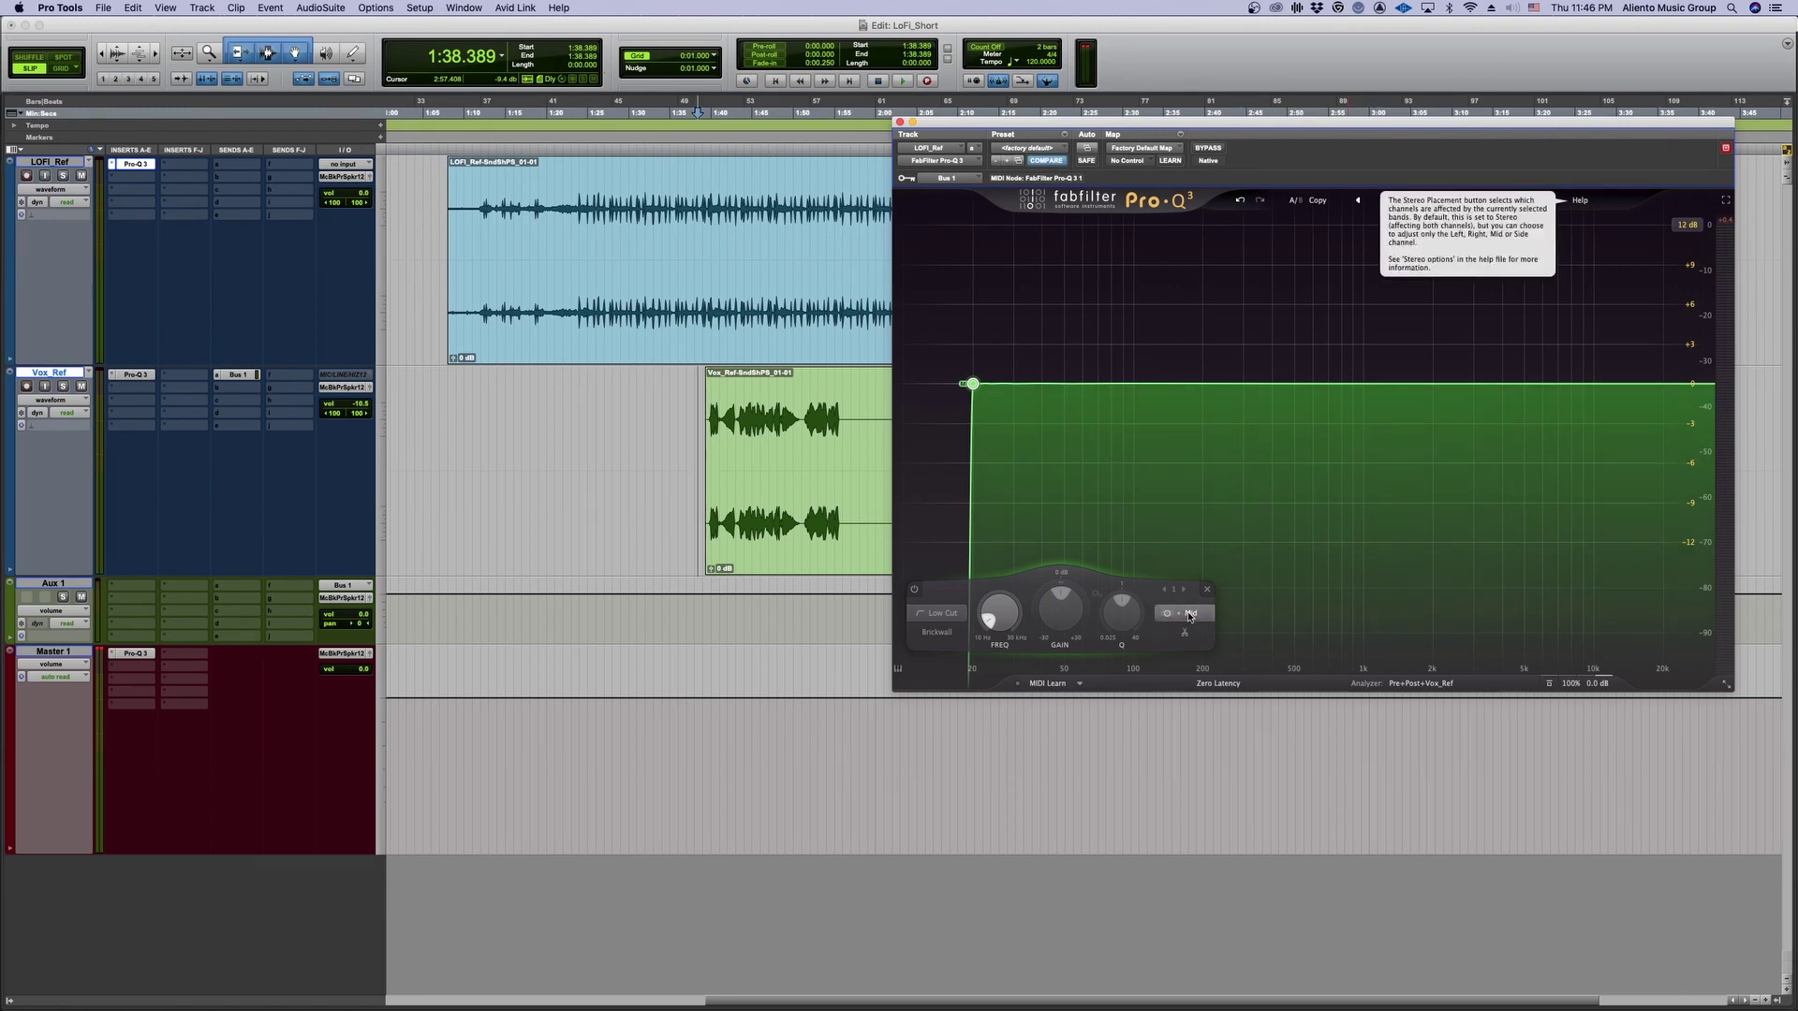
mouse_move(974, 386)
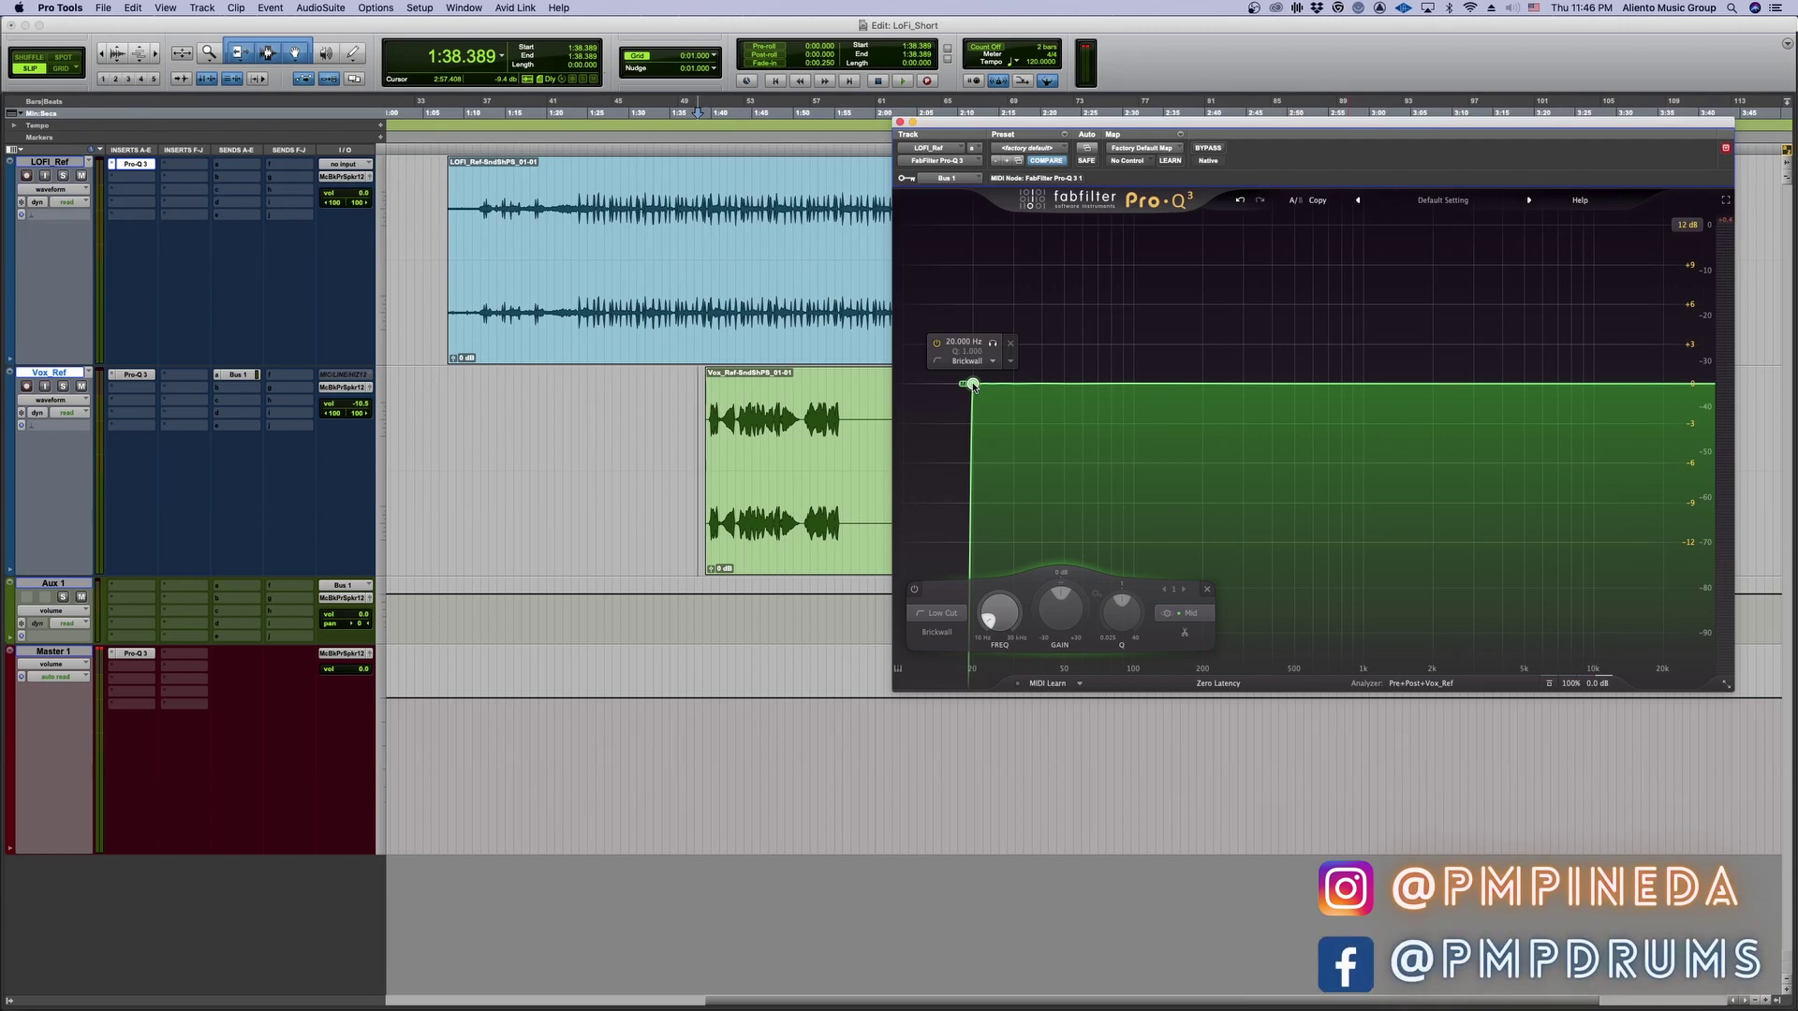
- Add a second band at about 42 Hz and make it a Low Cut with a Brickwall slope
click(1046, 394)
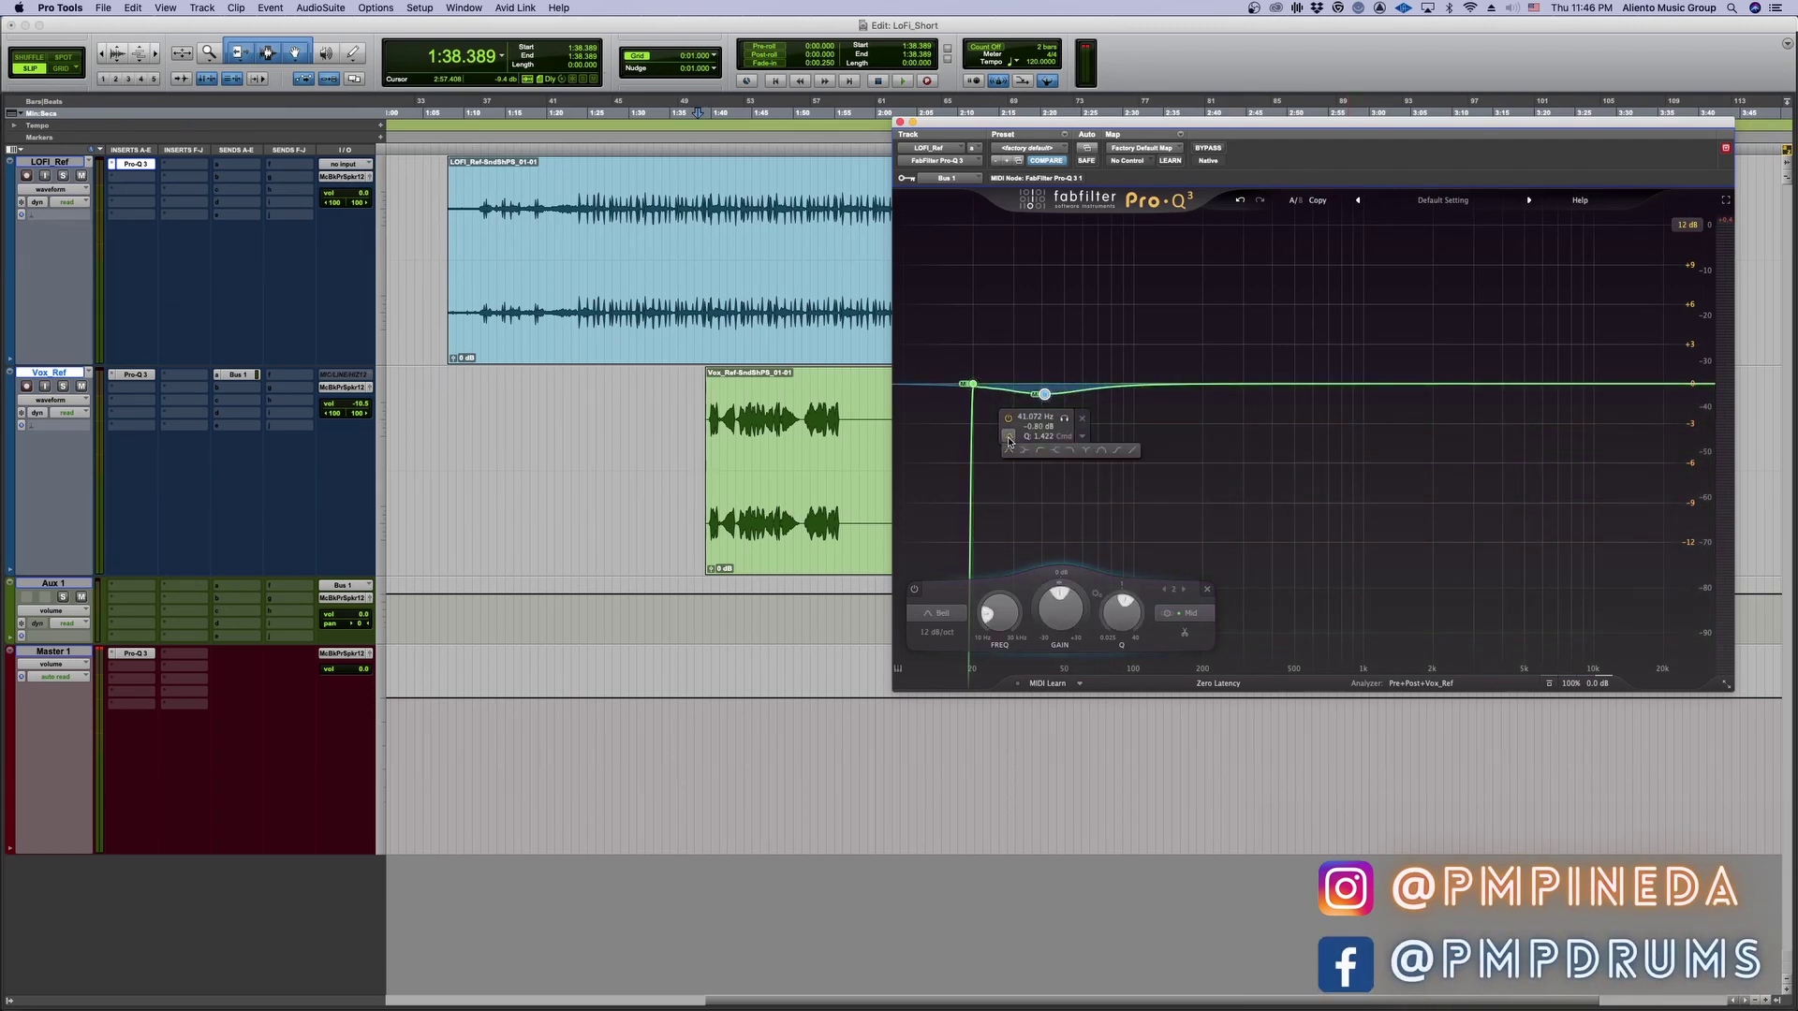
click(1038, 455)
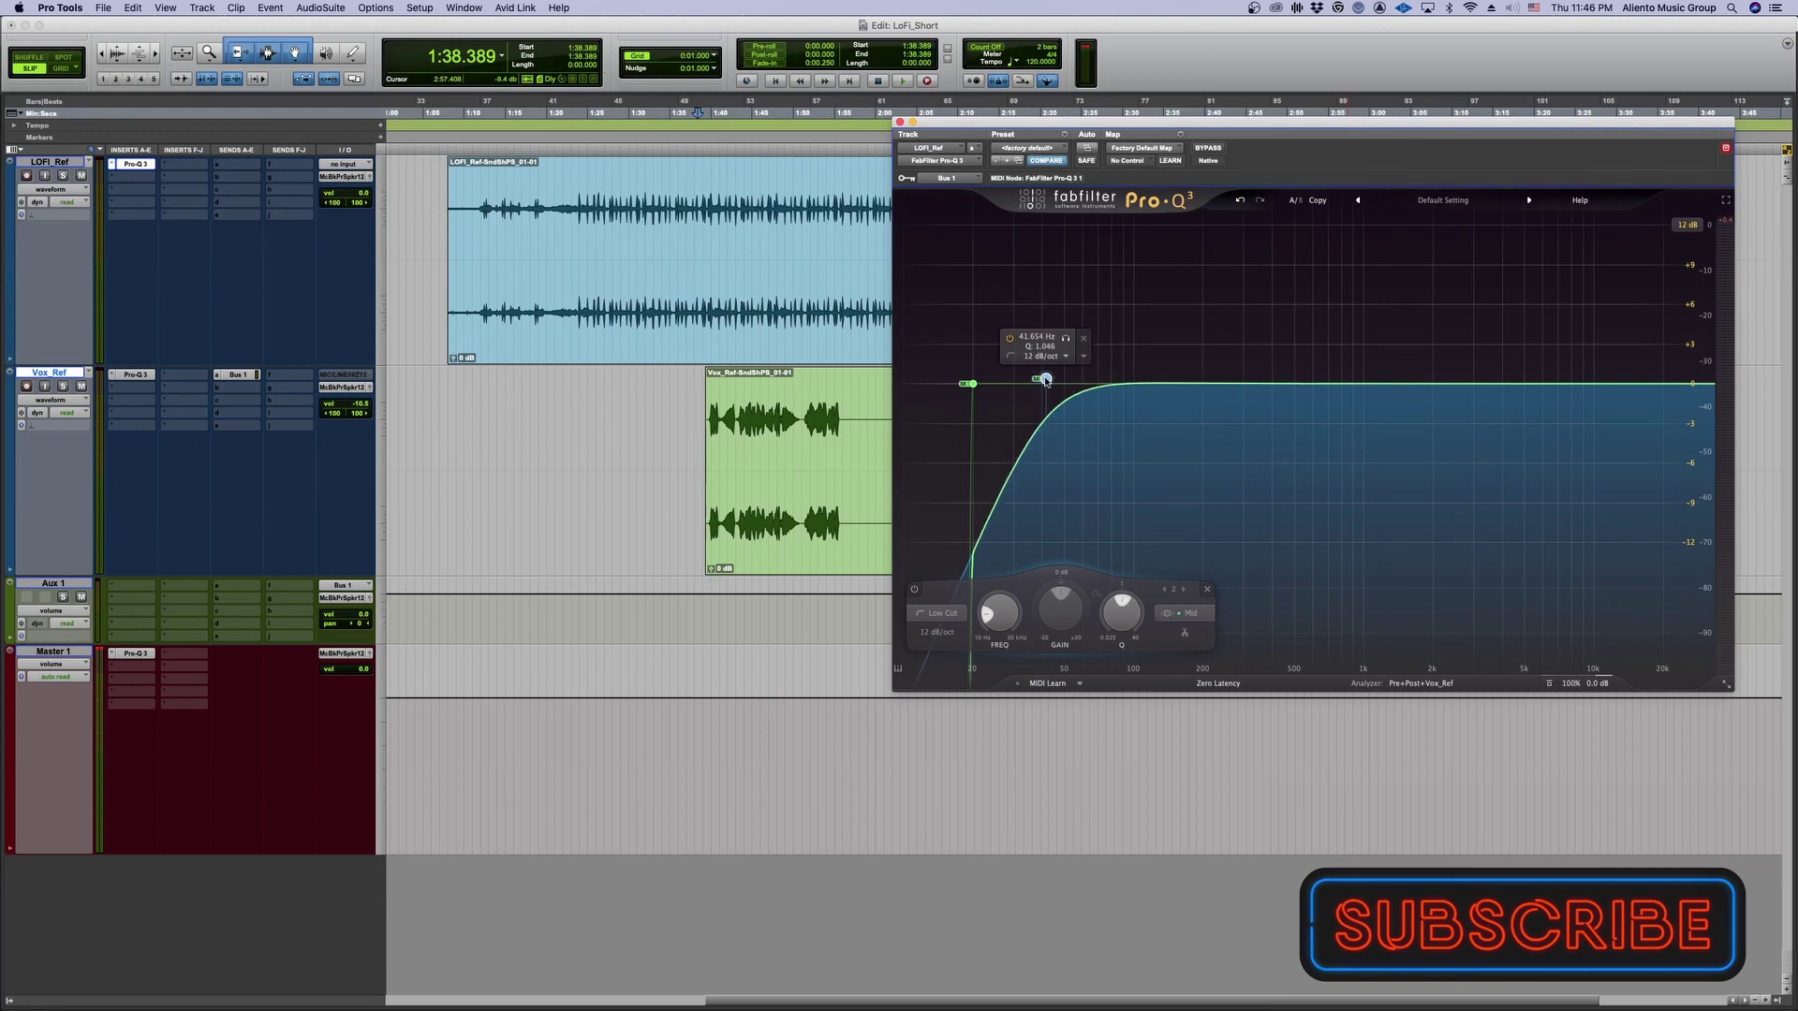
scroll(1046, 383, up, 9)
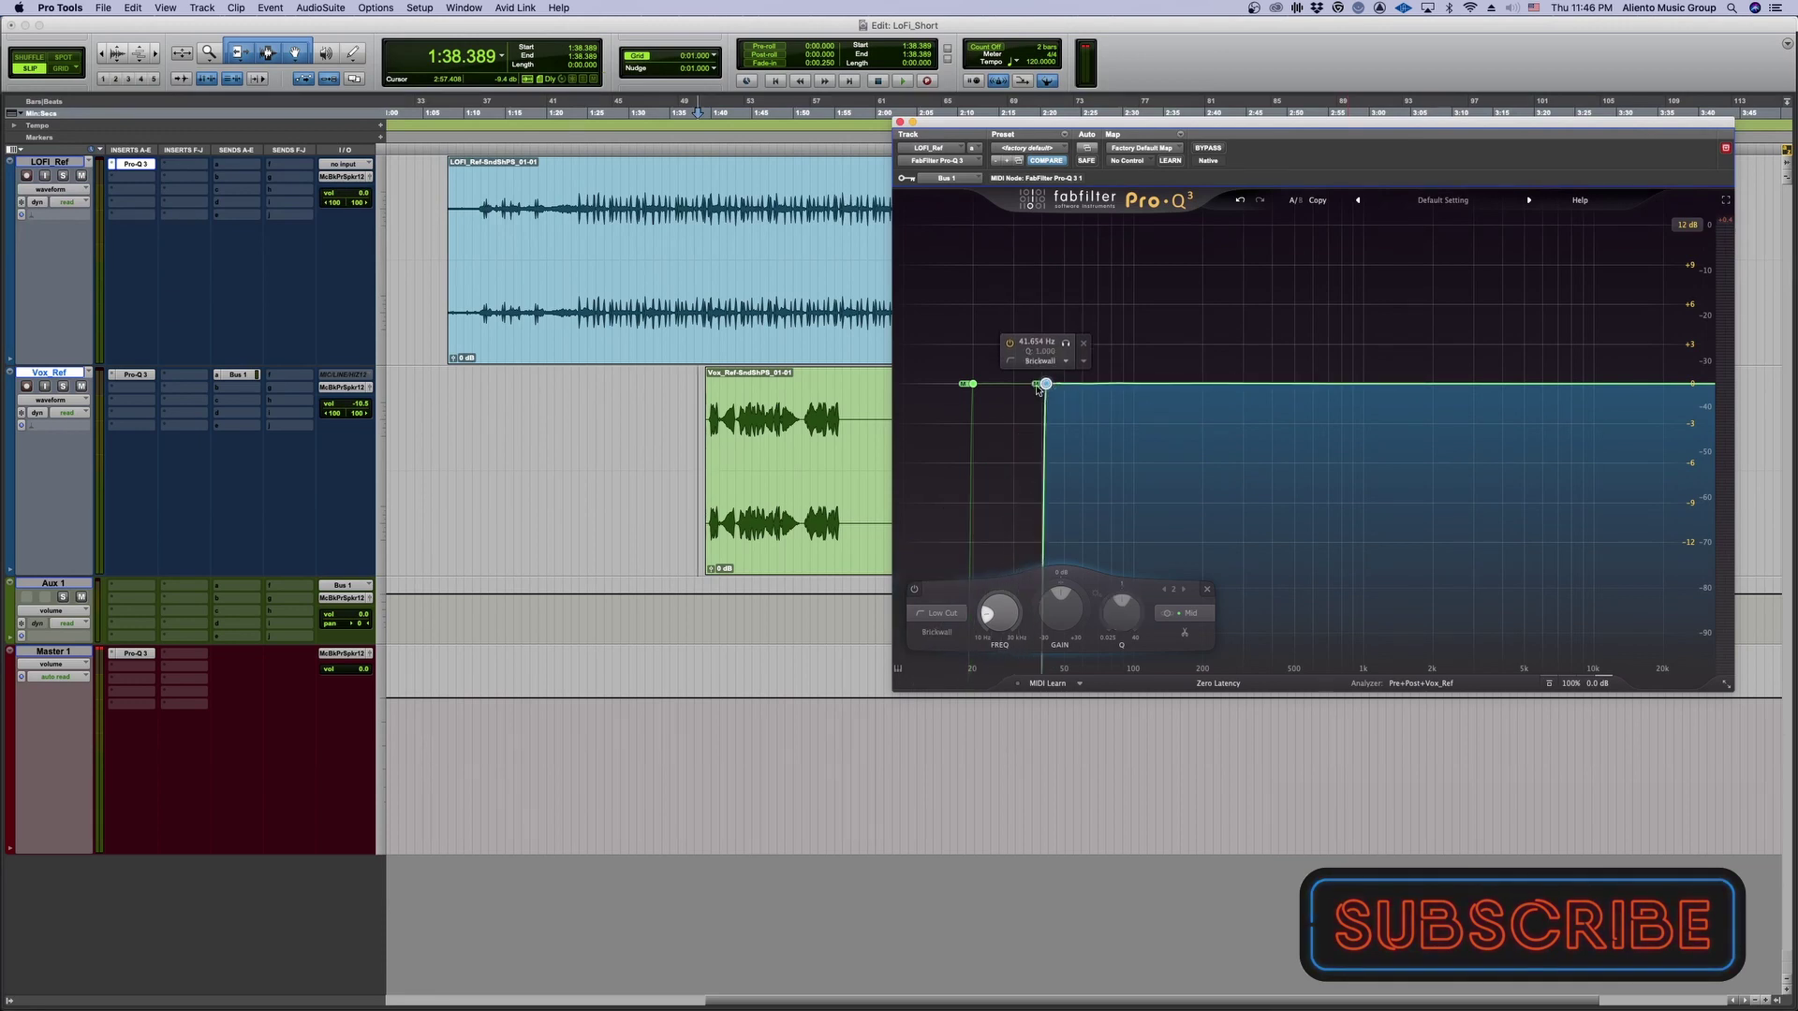
- Set the second low cut's frequency to 60 Hz and its stereo placement to Side
double_click(1026, 341)
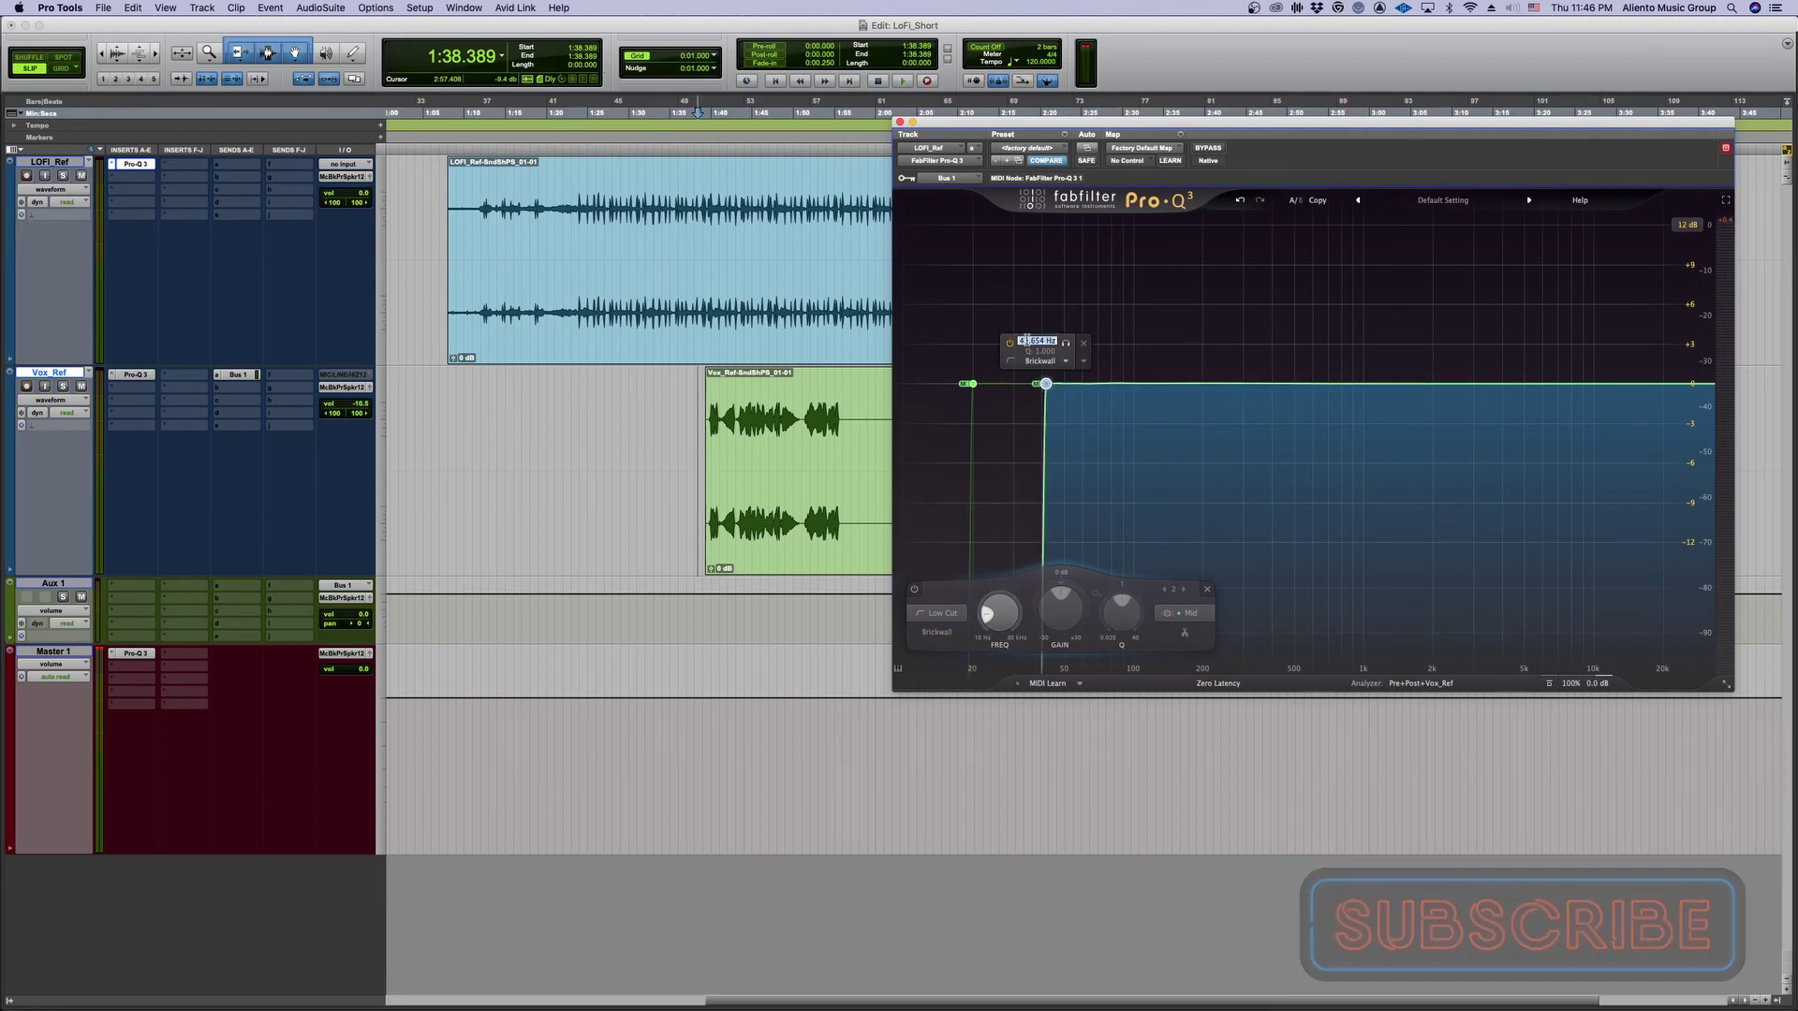
text(60)
key(Return)
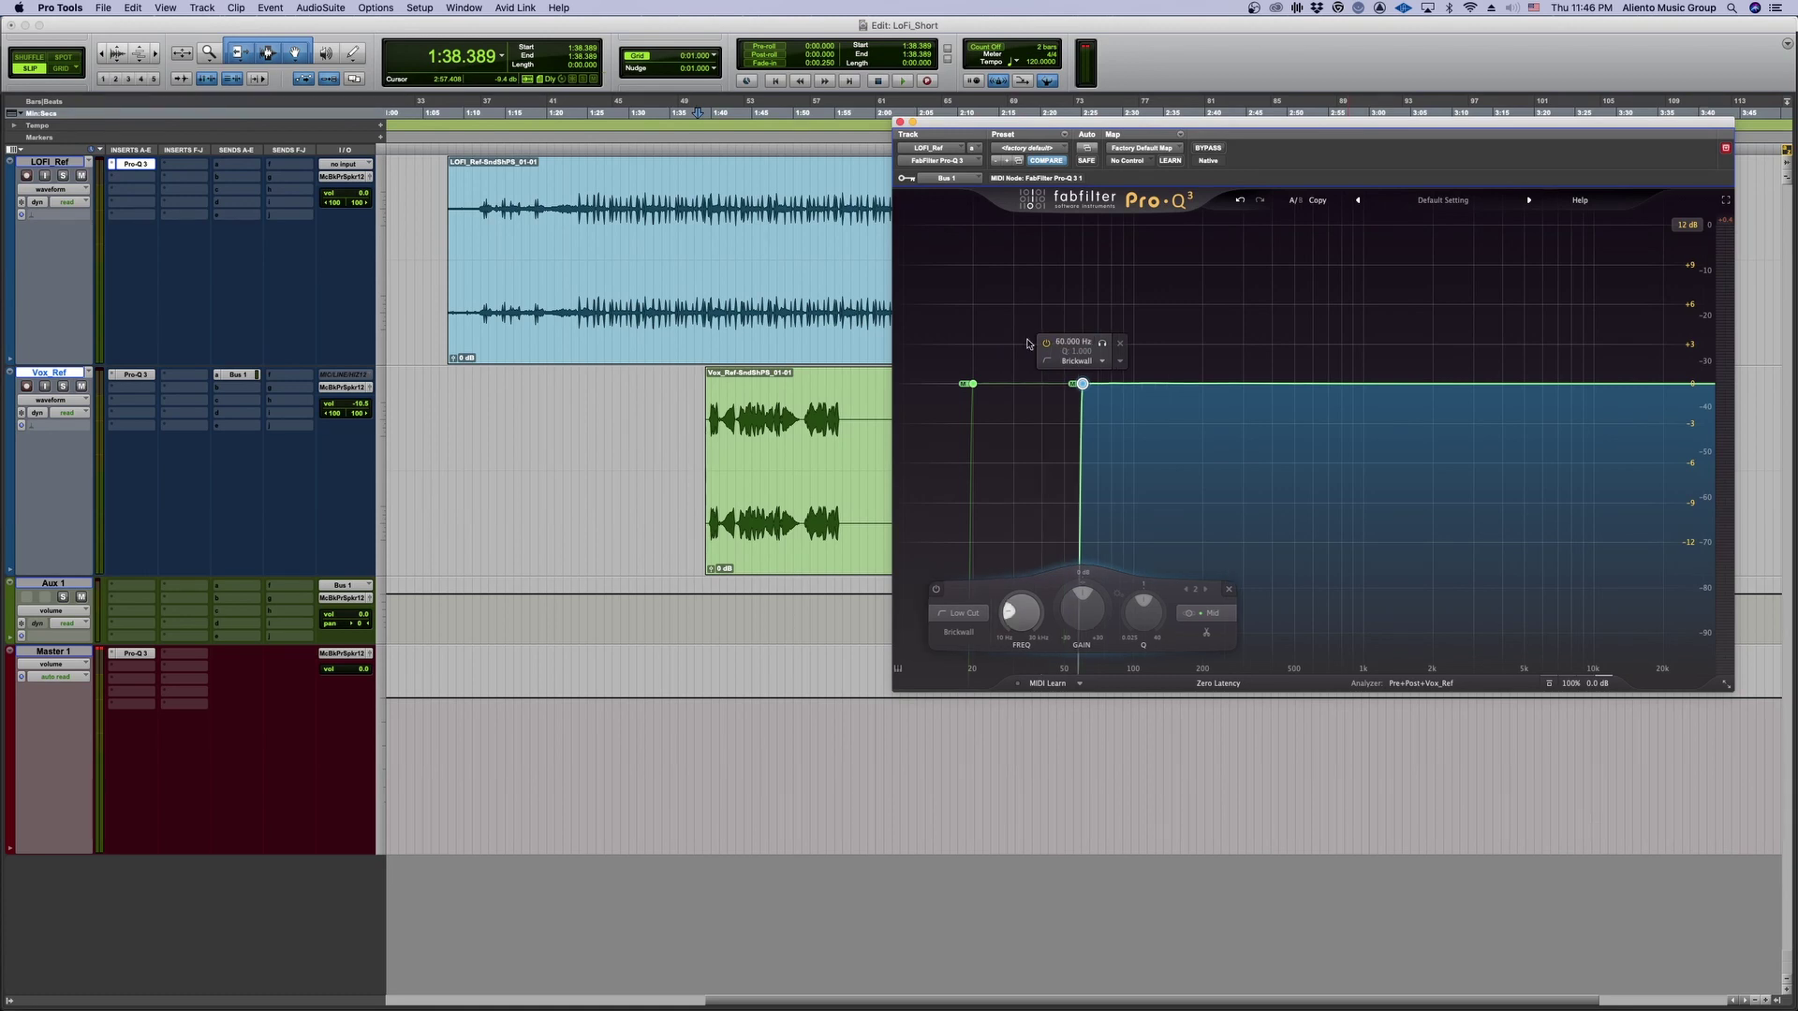
click(1183, 605)
click(1216, 594)
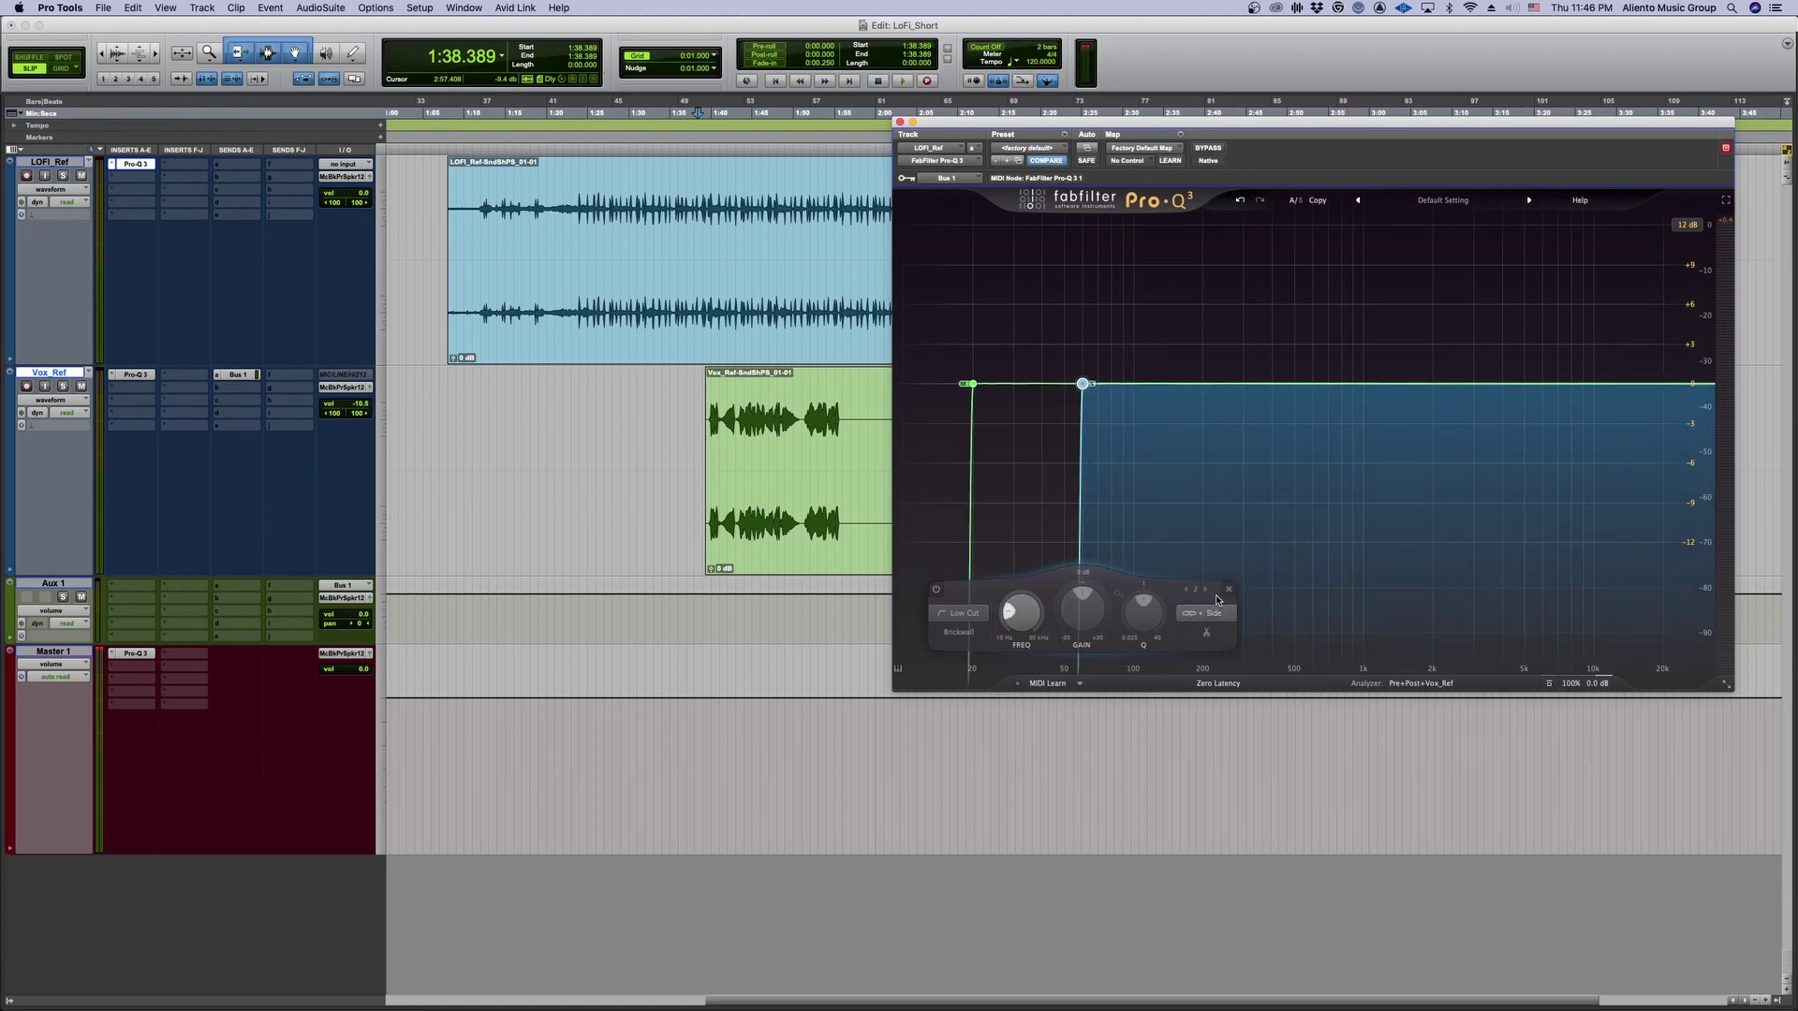
- Add a third band at about 8.7 kHz with a slight boost and change its shape to High Shelf
mouse_move(1087, 391)
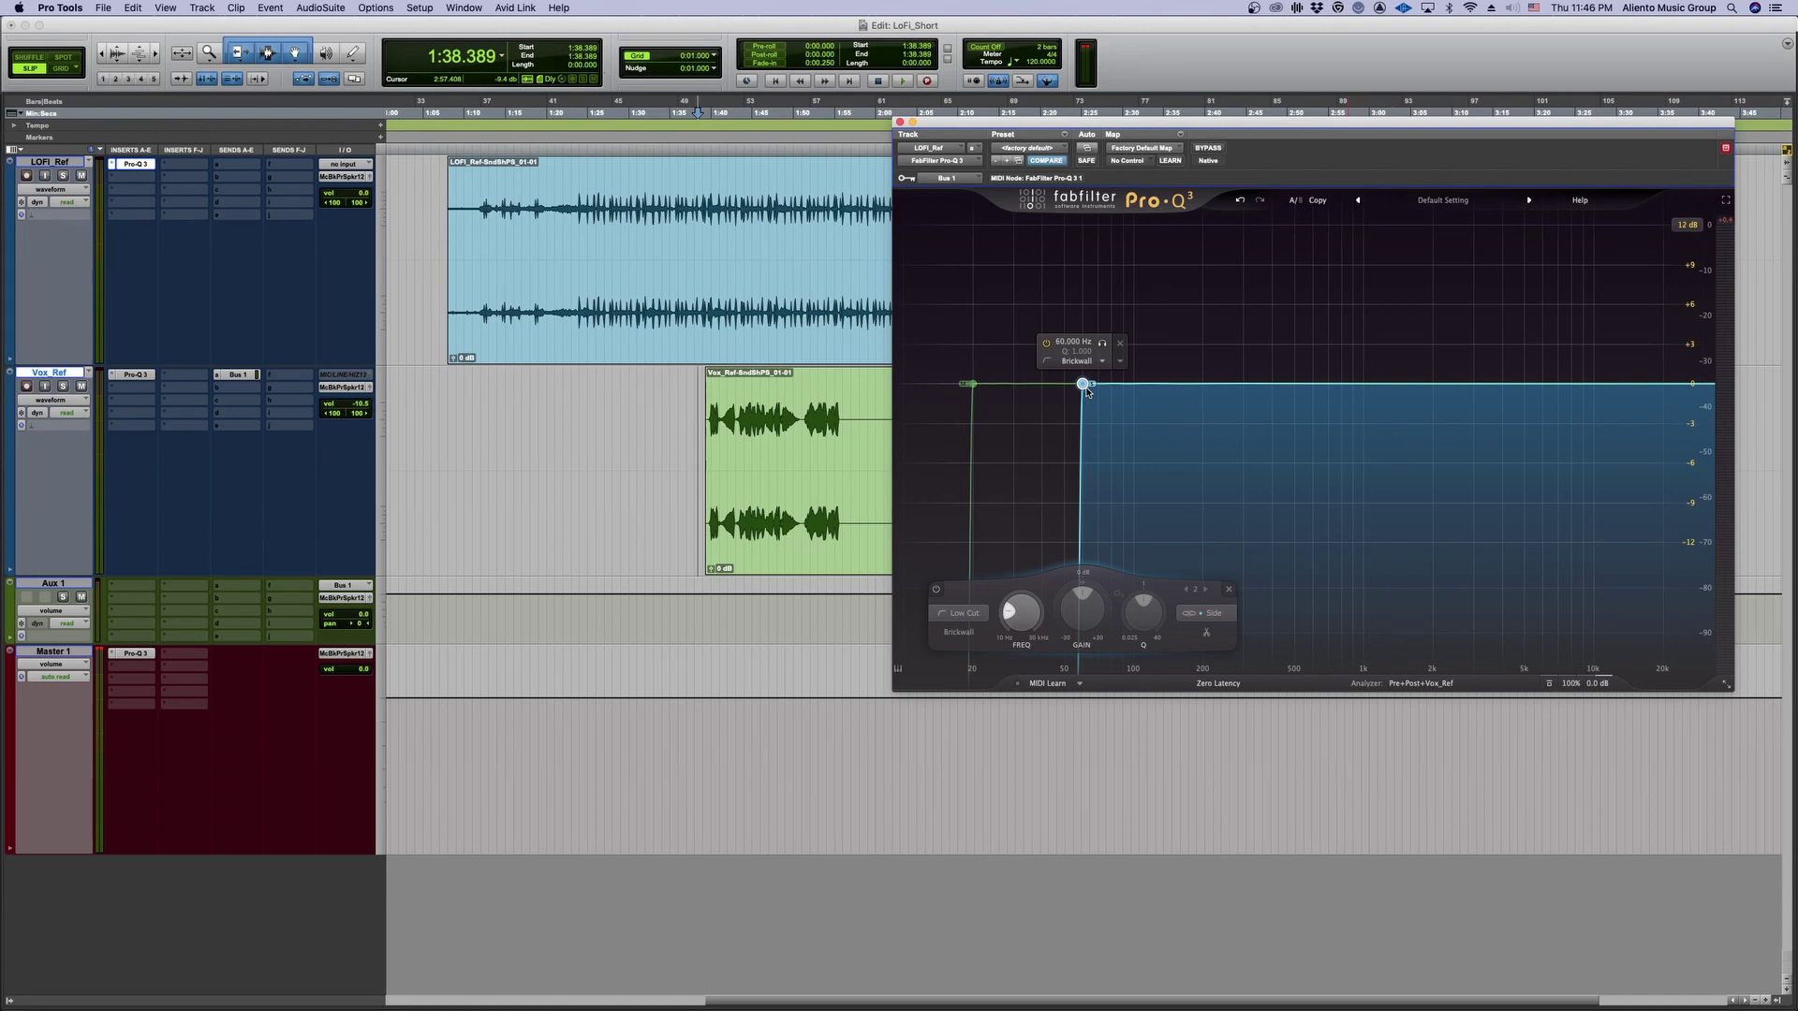
click(1444, 328)
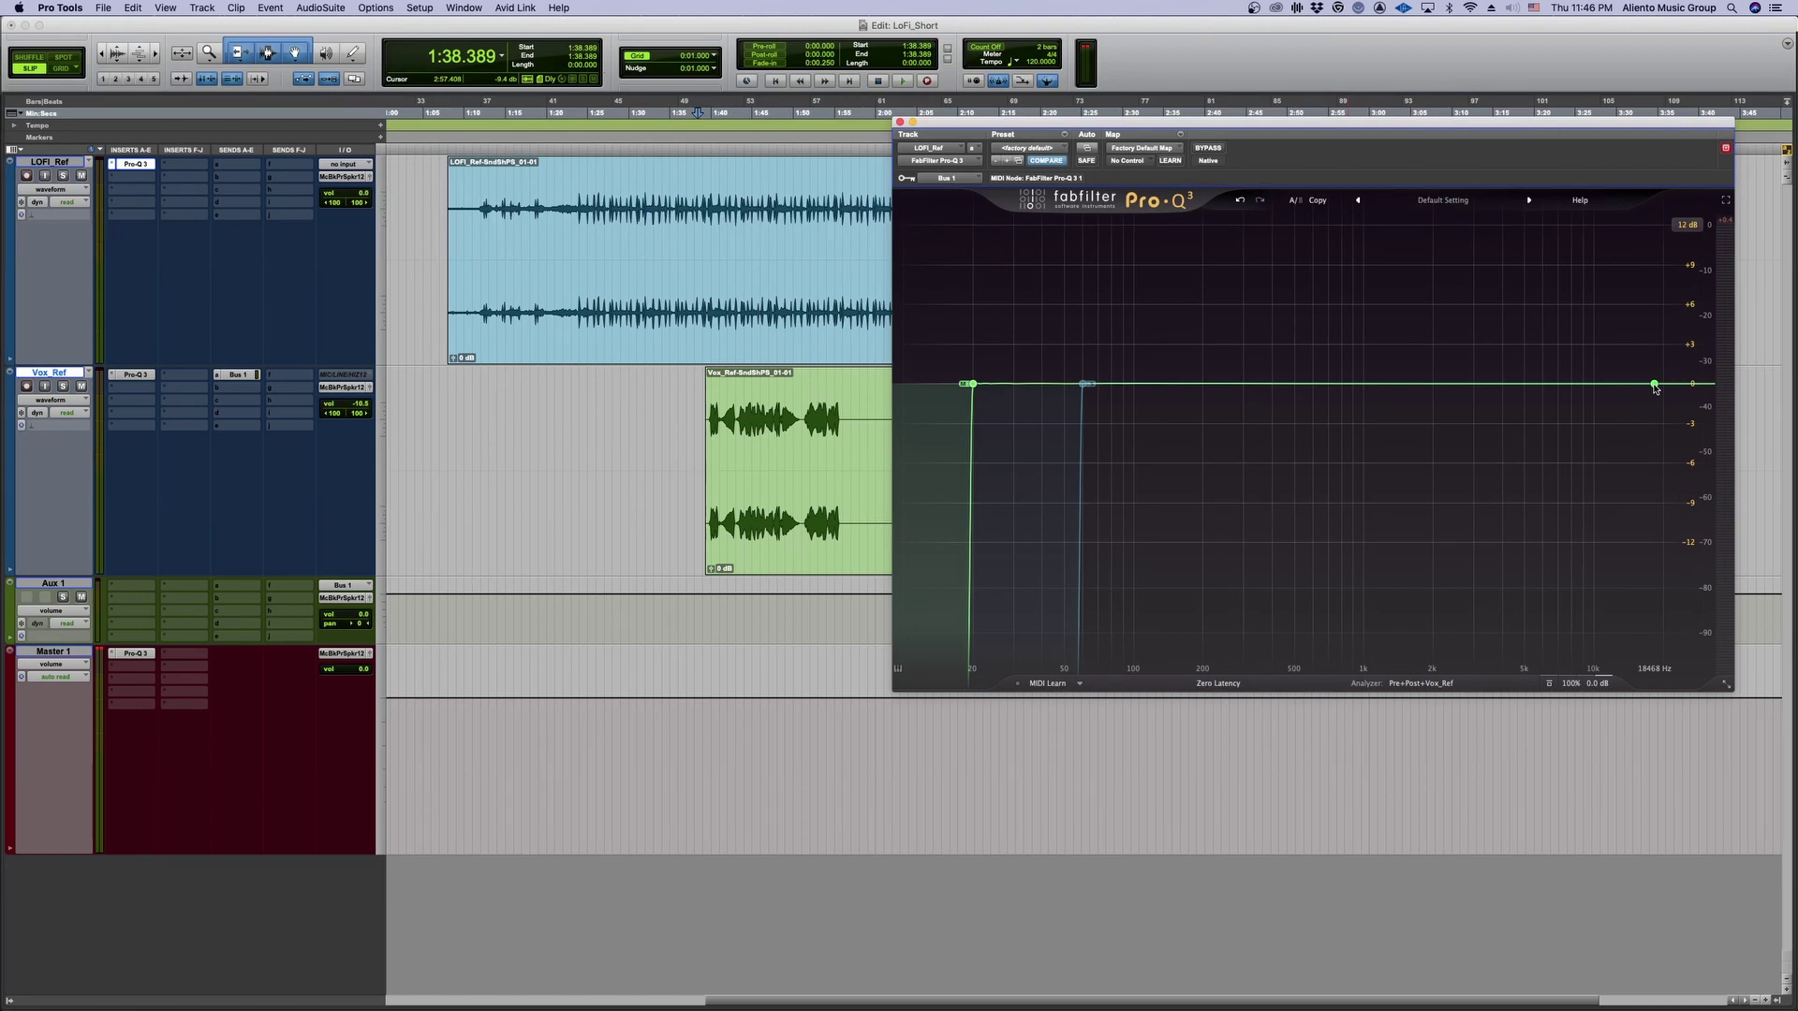
click(1579, 376)
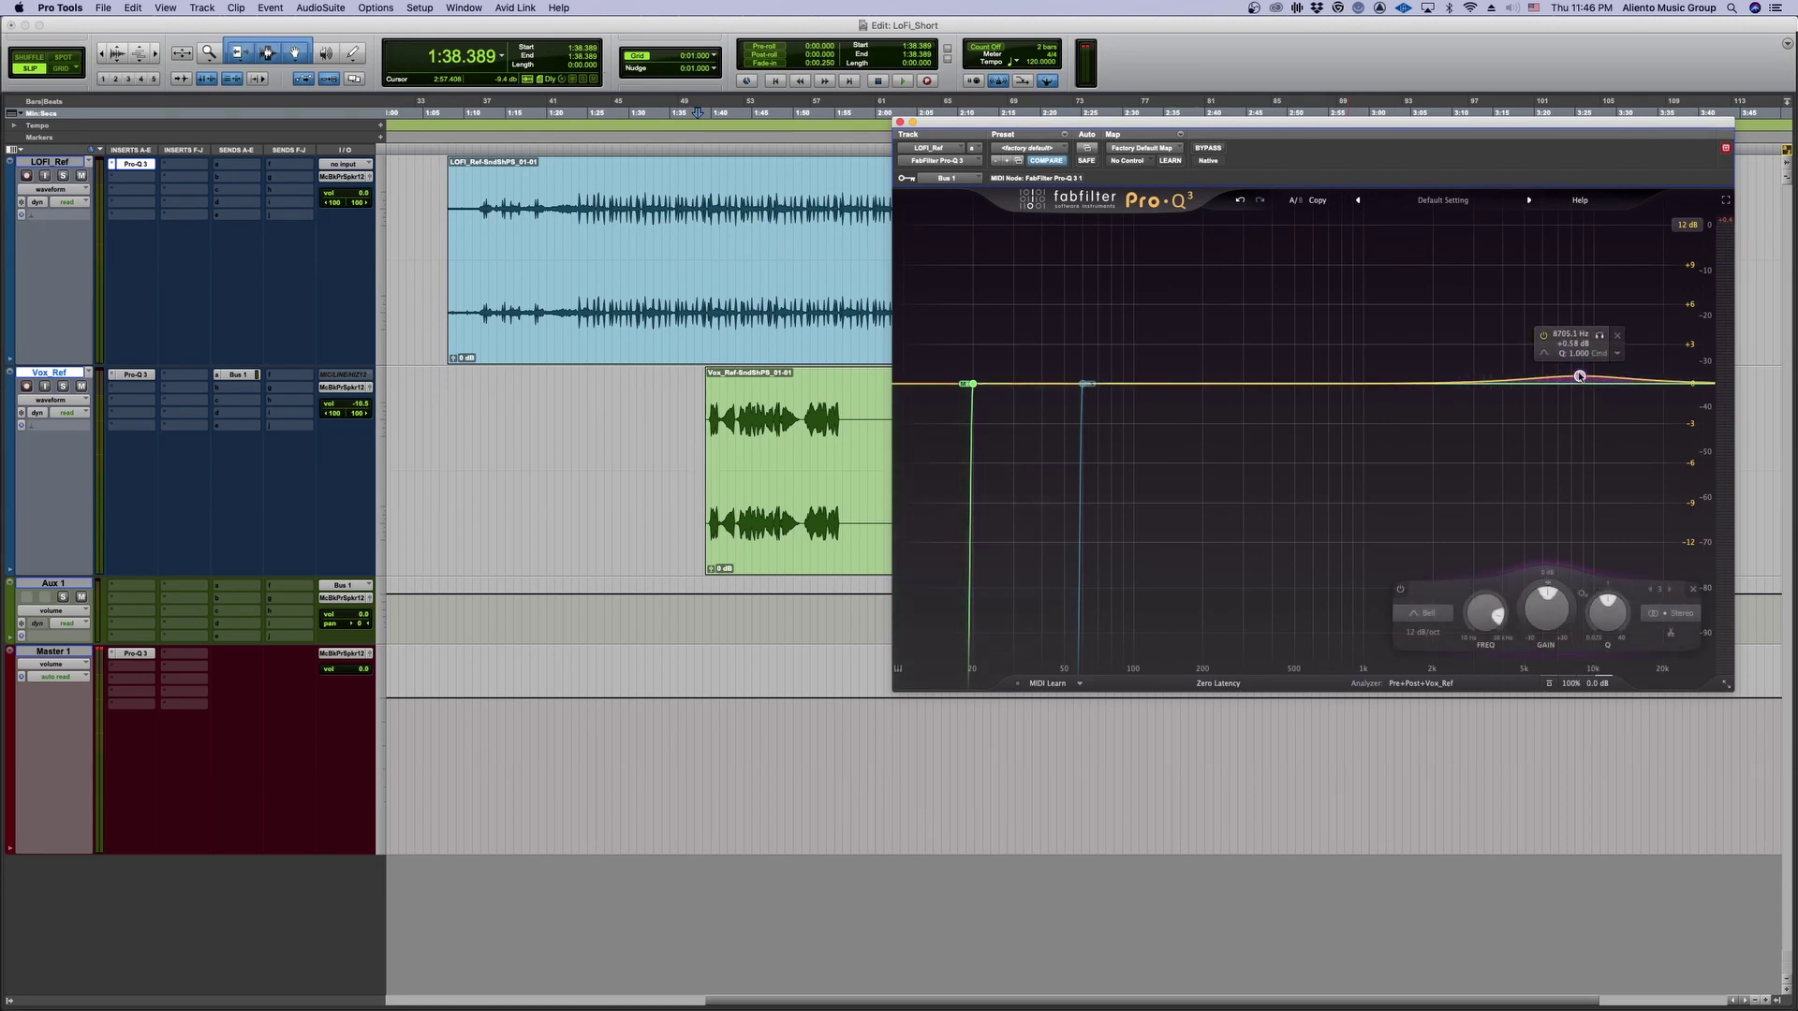
mouse_move(1544, 354)
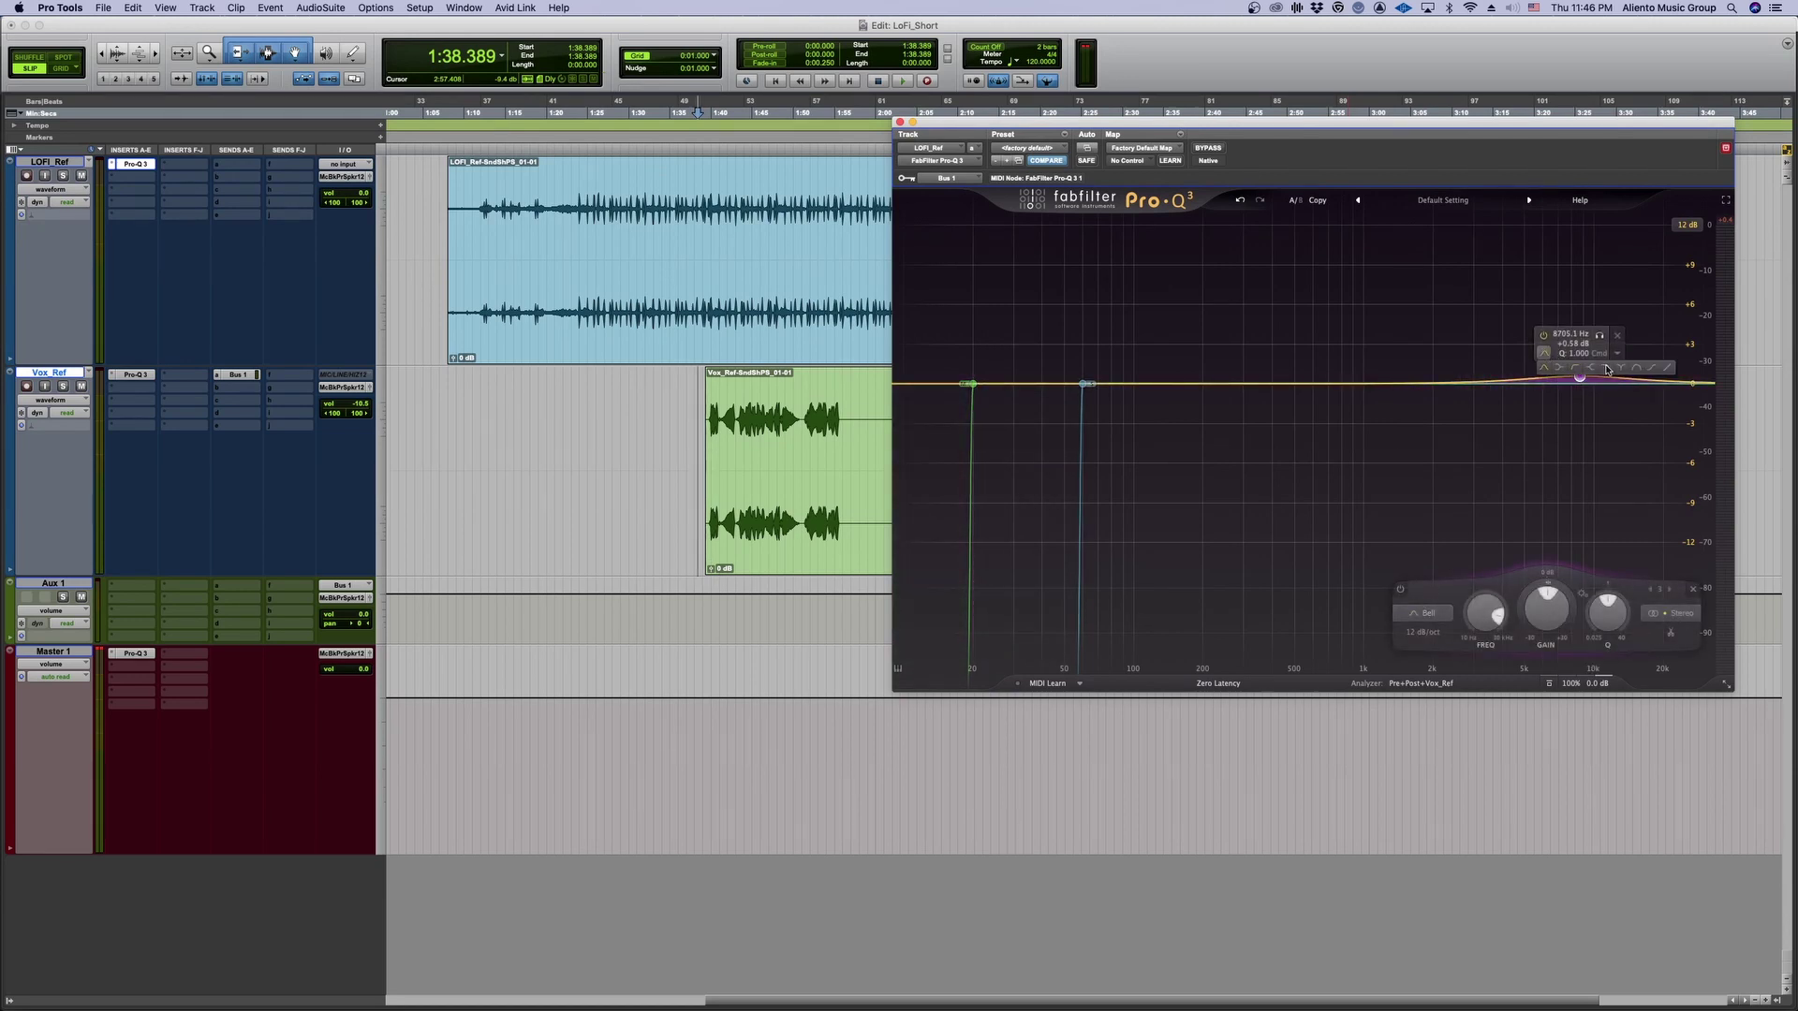
click(1592, 368)
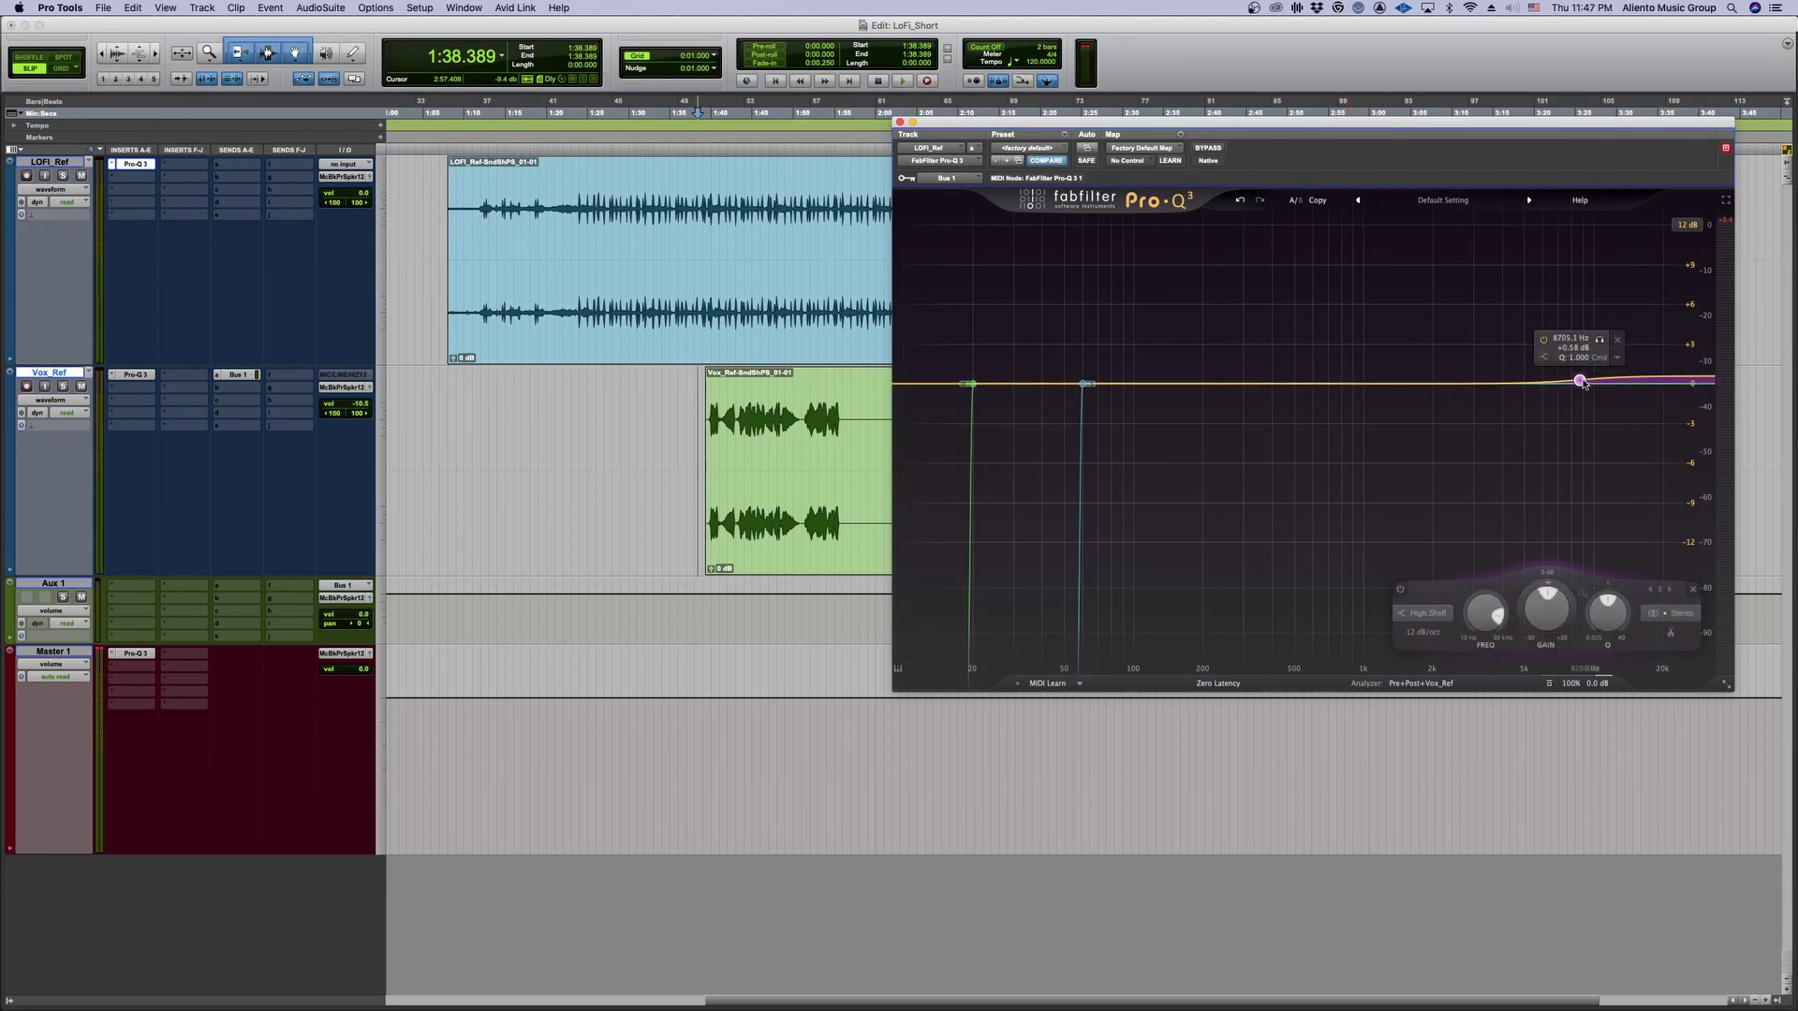
- Move the high shelf to about 1225 Hz with about 3.3 dB of boost, raise its Q, and set its stereo placement to Side
drag(1582, 383, 1385, 352)
scroll(1549, 374, up, 5)
scroll(1549, 374, down, 3)
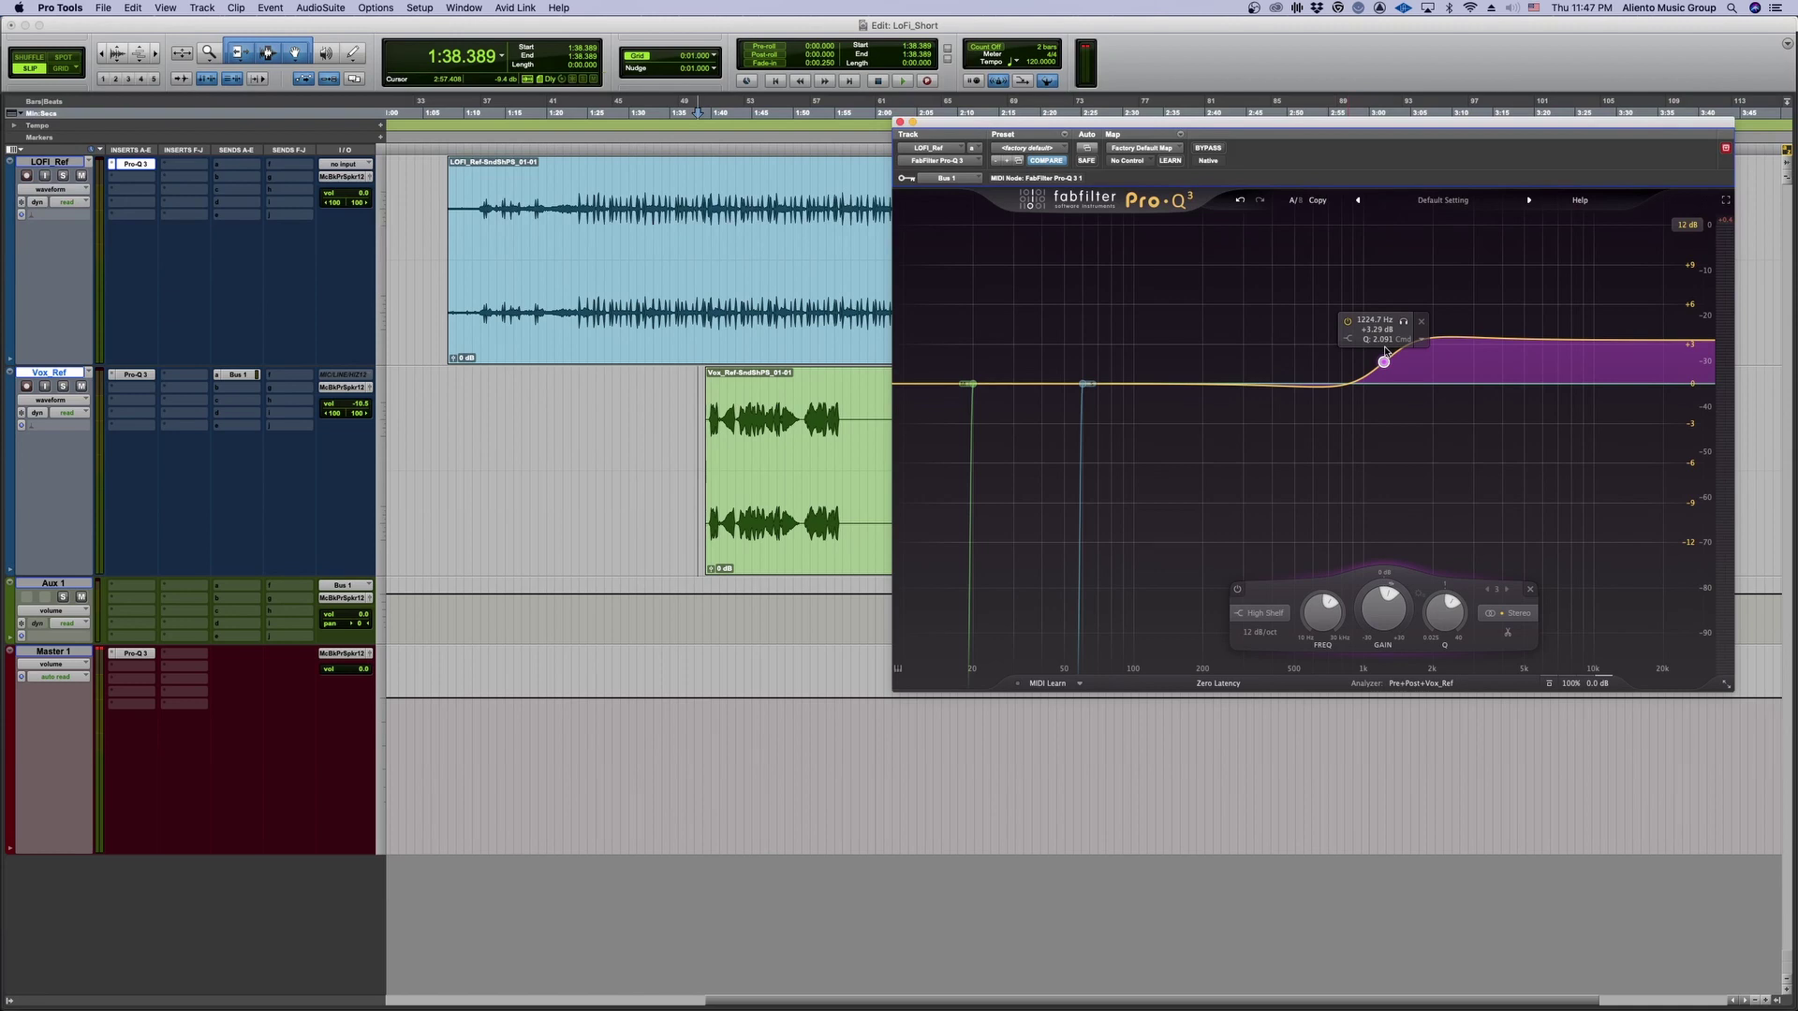
click(1515, 616)
click(1517, 599)
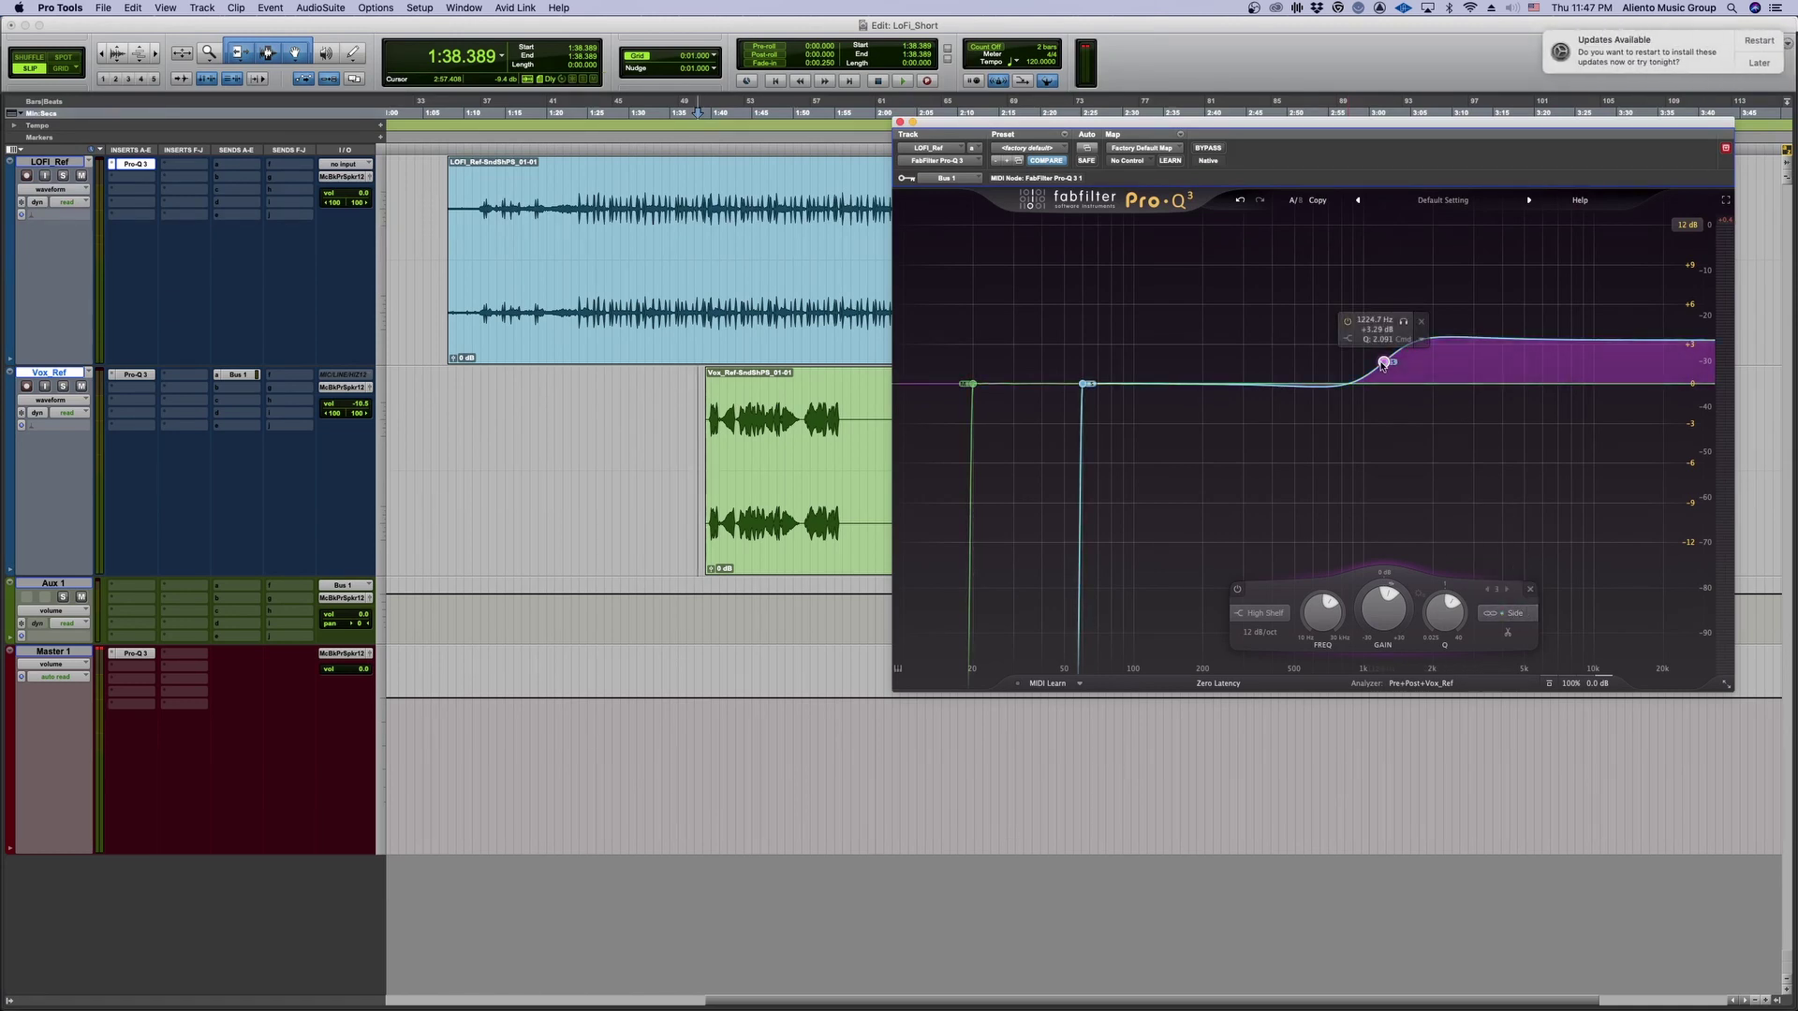
- Raise the Side high shelf to about 5 dB of boost, lower its Q, and place it just below 2 kHz
drag(1383, 365, 1467, 352)
scroll(1466, 351, down, 3)
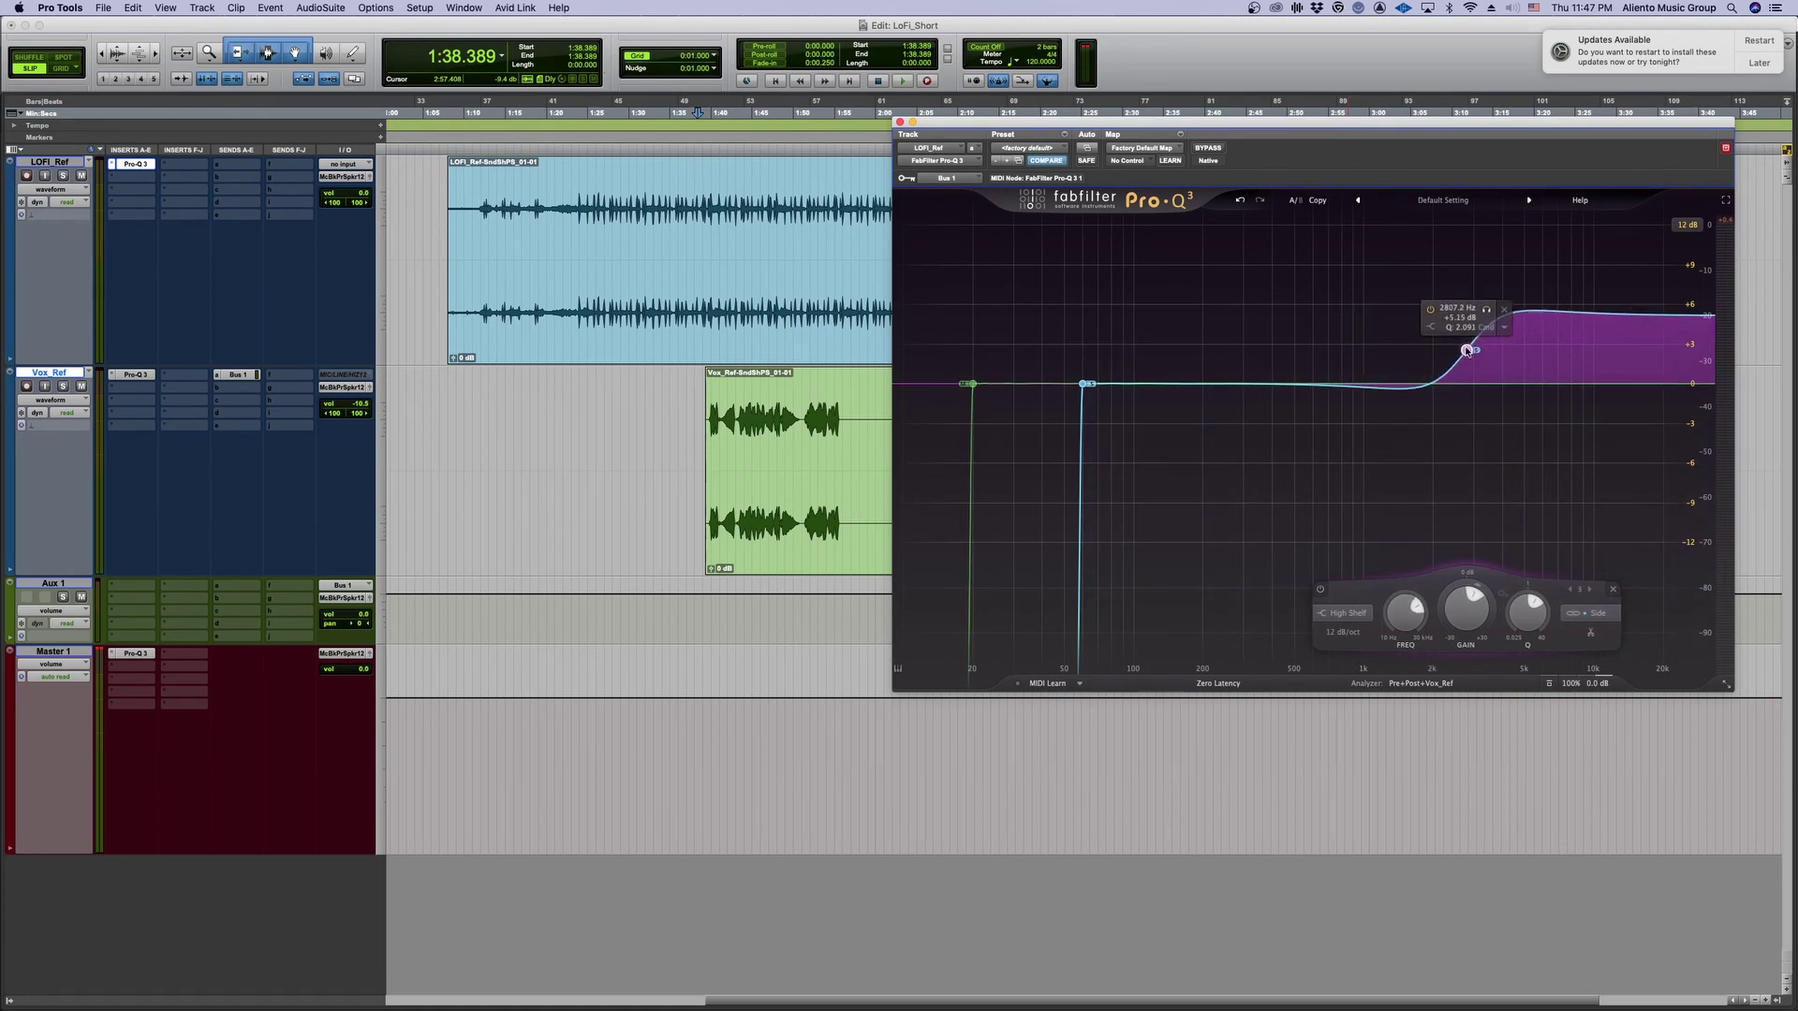
scroll(1466, 351, down, 2)
drag(1466, 351, 1417, 350)
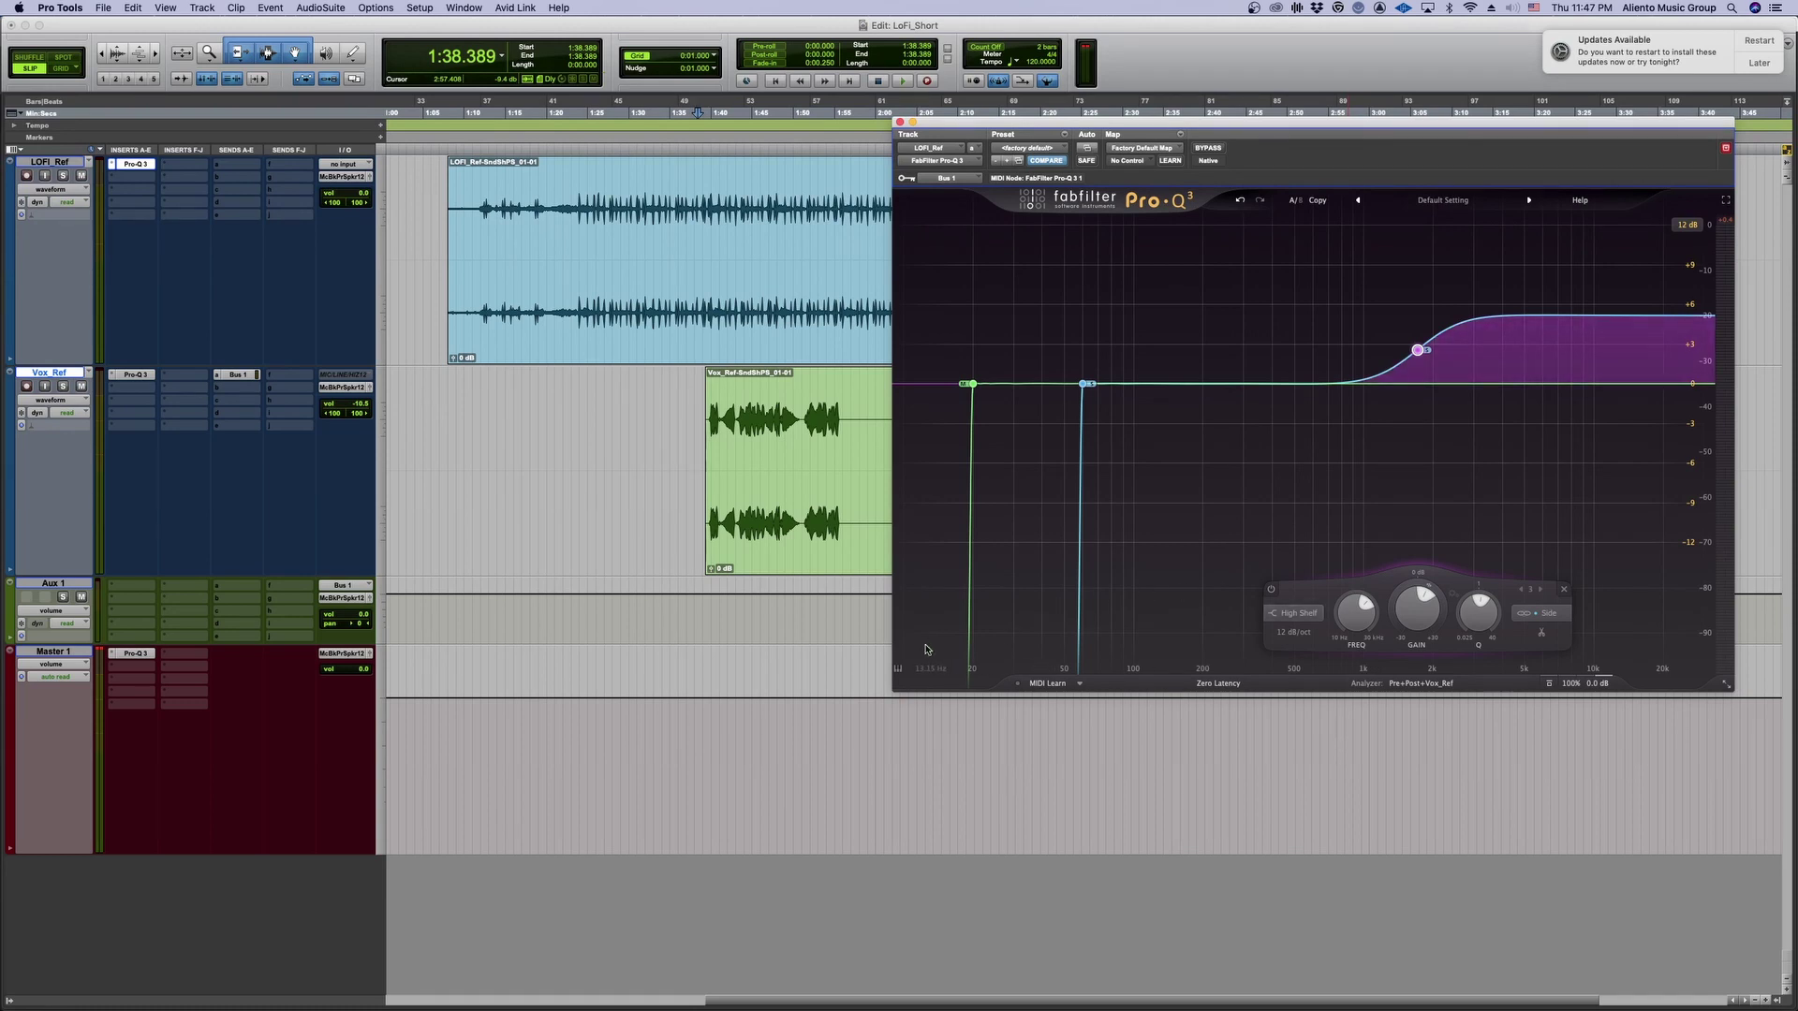
- Show the piano keyboard display along the frequency axis and delete all EQ bands
click(898, 671)
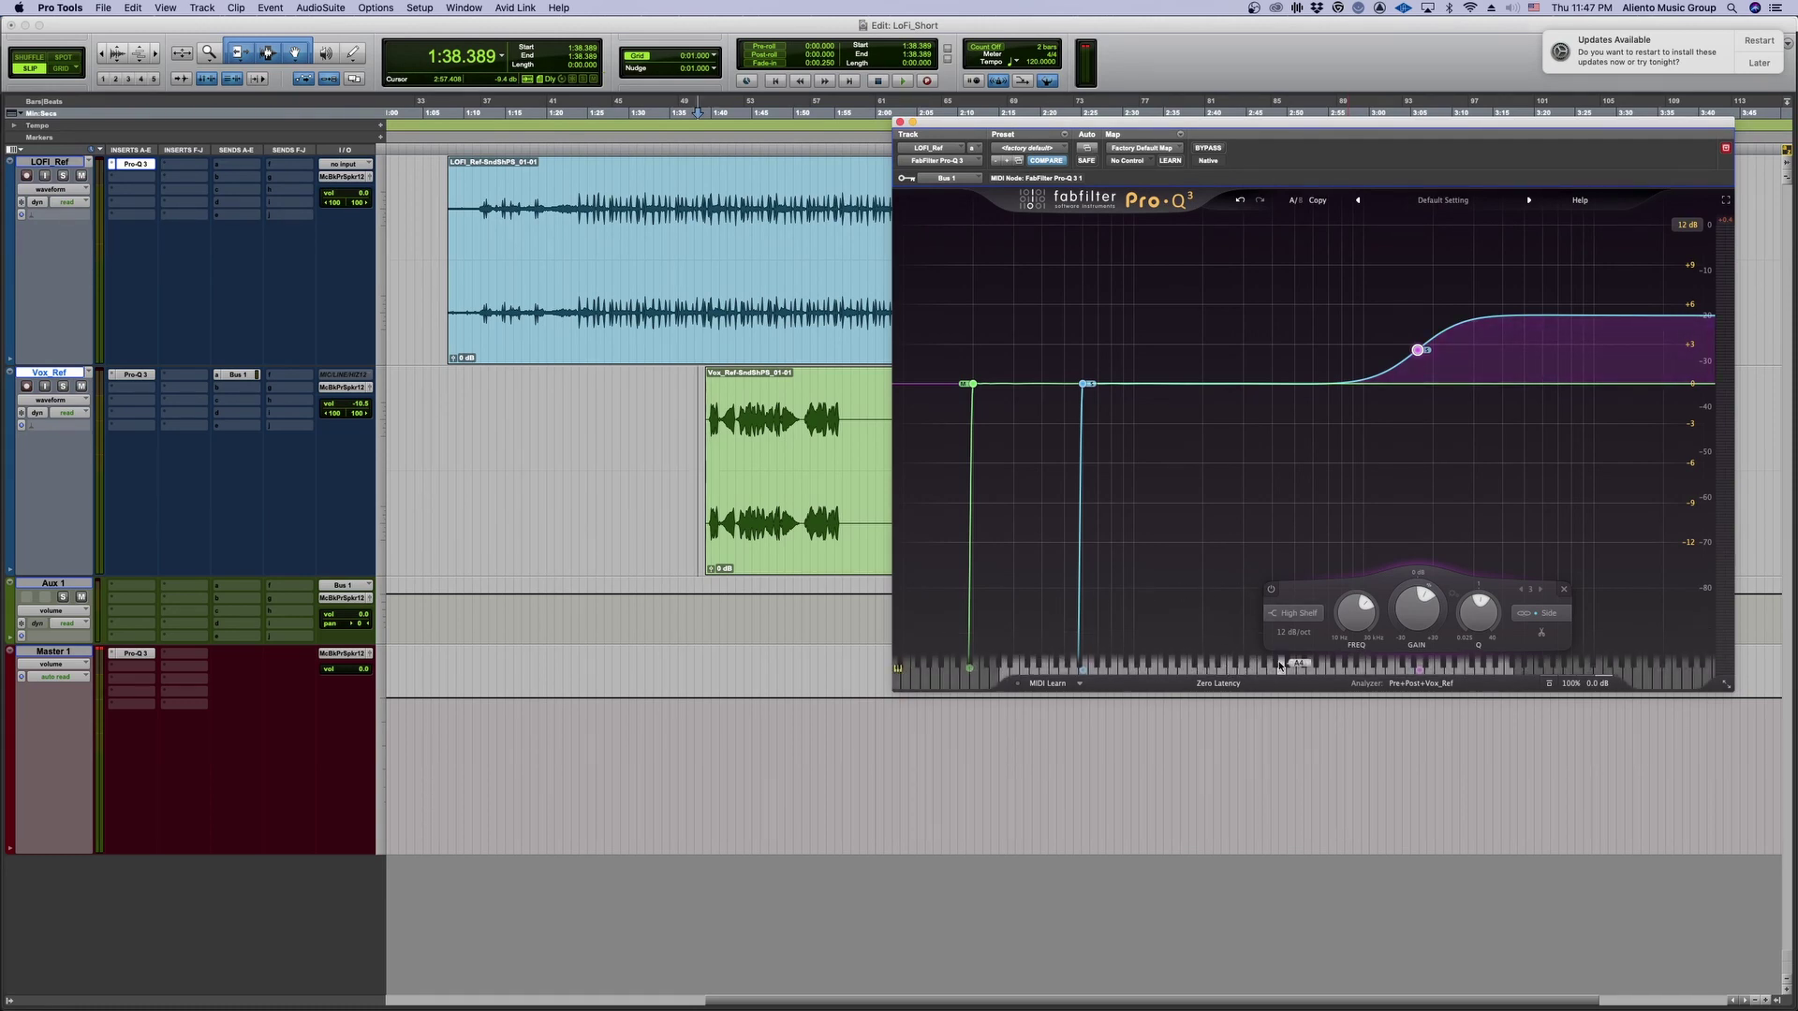
key(super+a)
key(BackSpace)
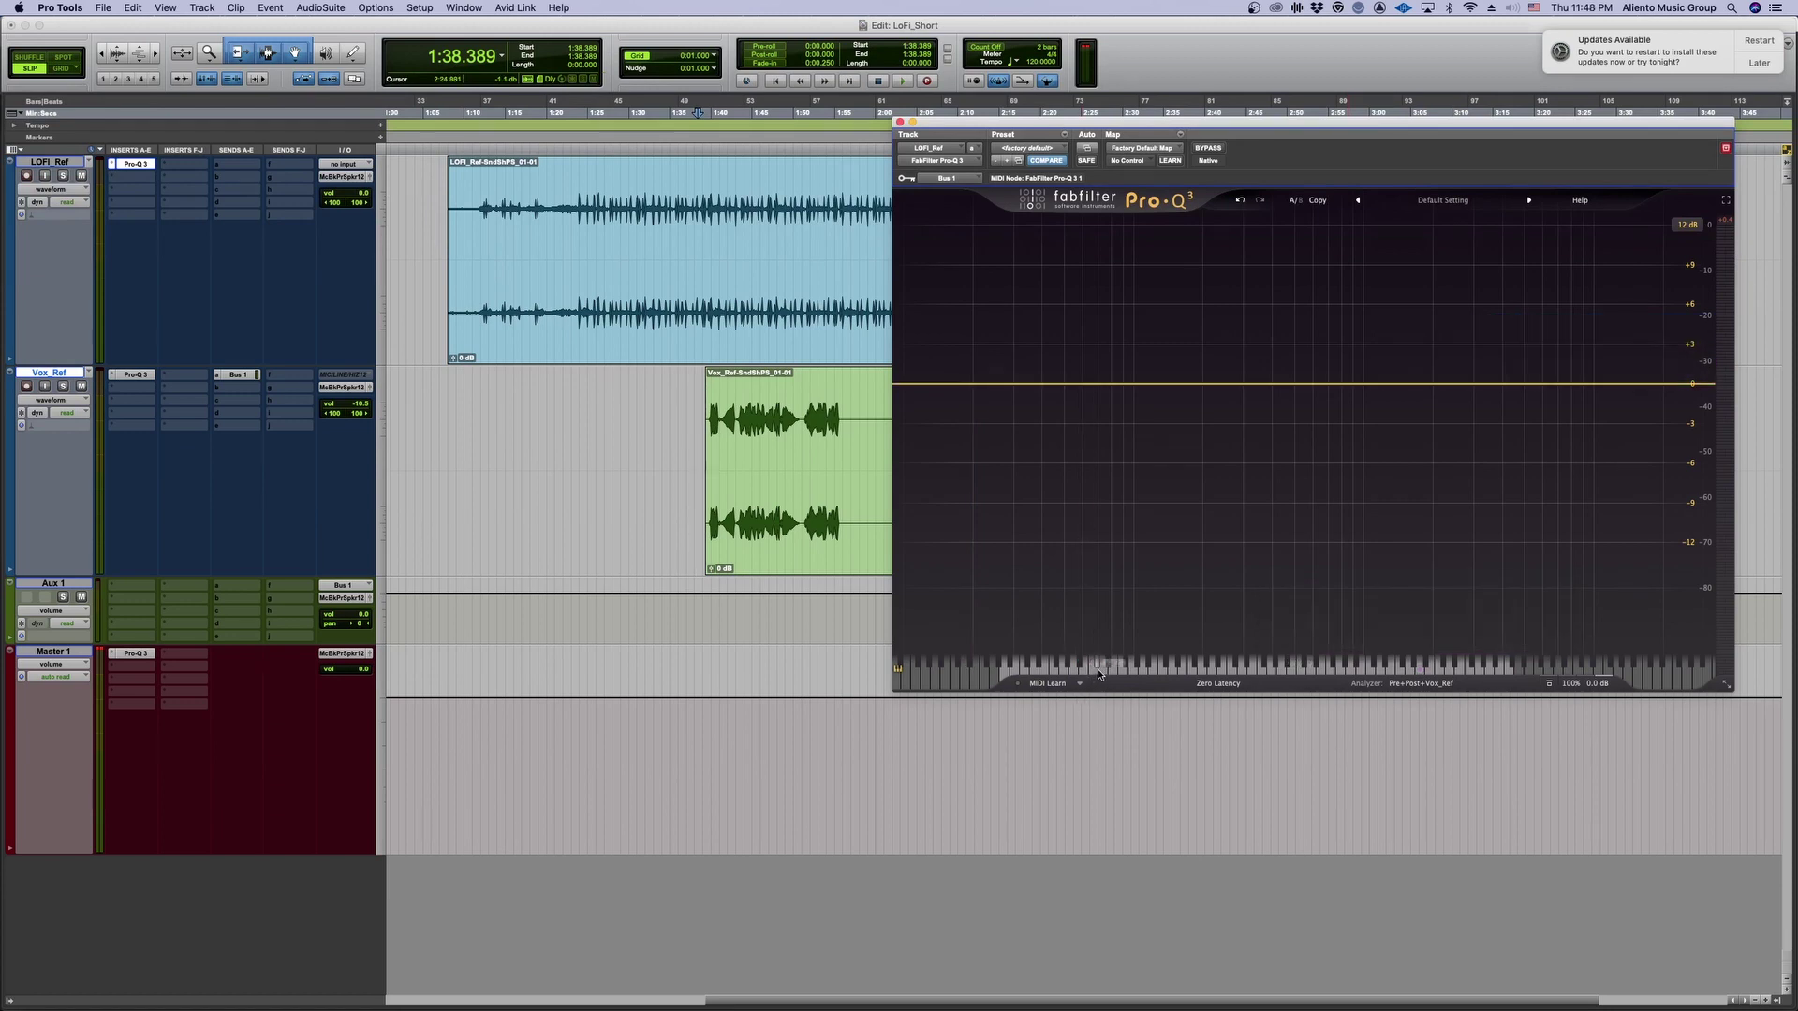